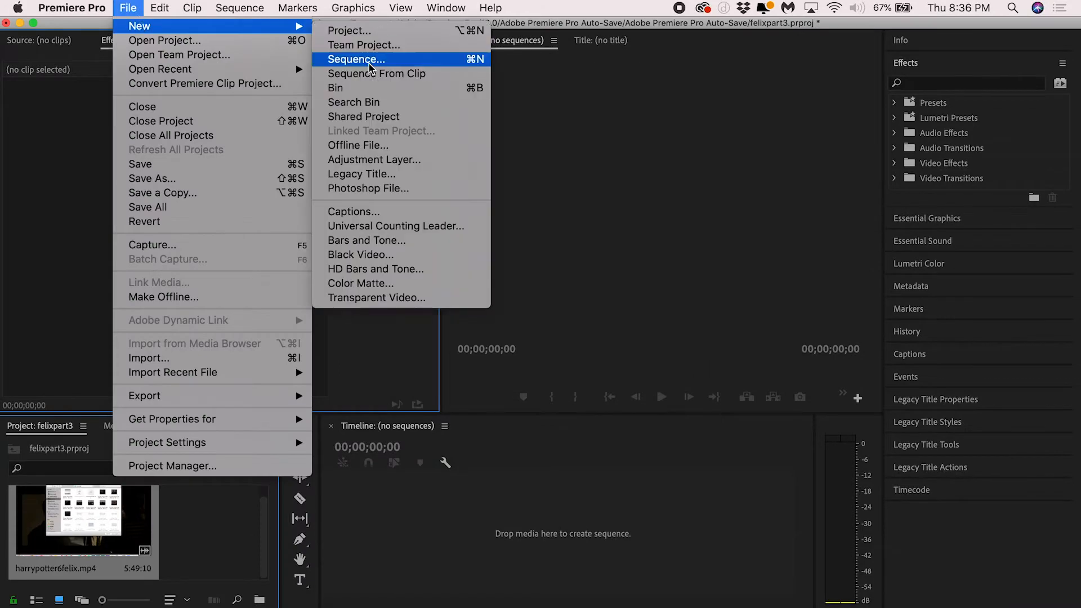
- Create a new vertical DSLR sequence with a frame size of 1080 horizontal by 1920 vertical at 29.97 frames per second
click(431, 62)
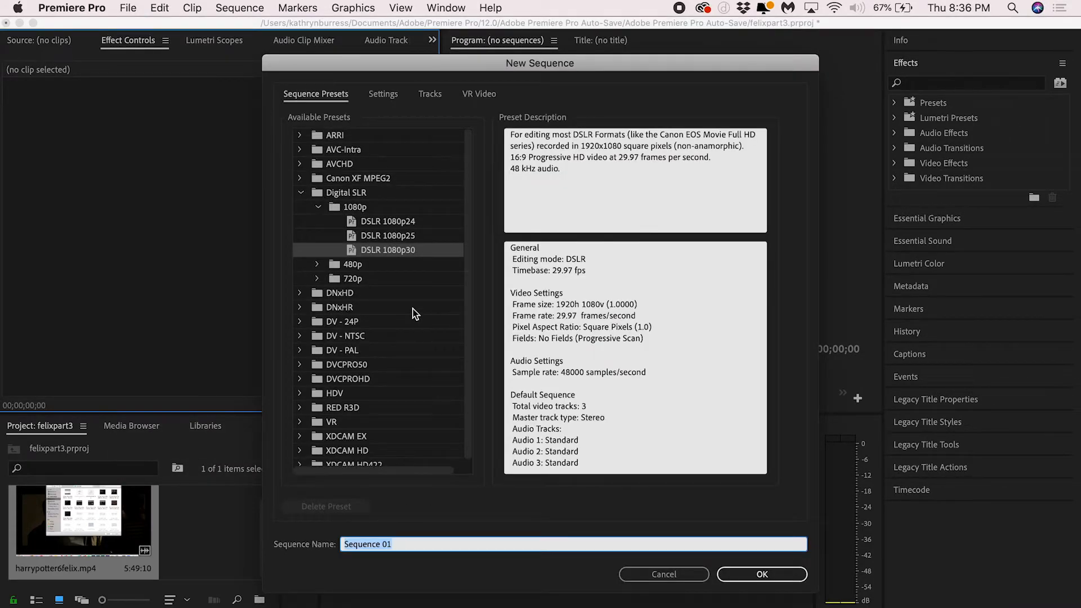
click(381, 96)
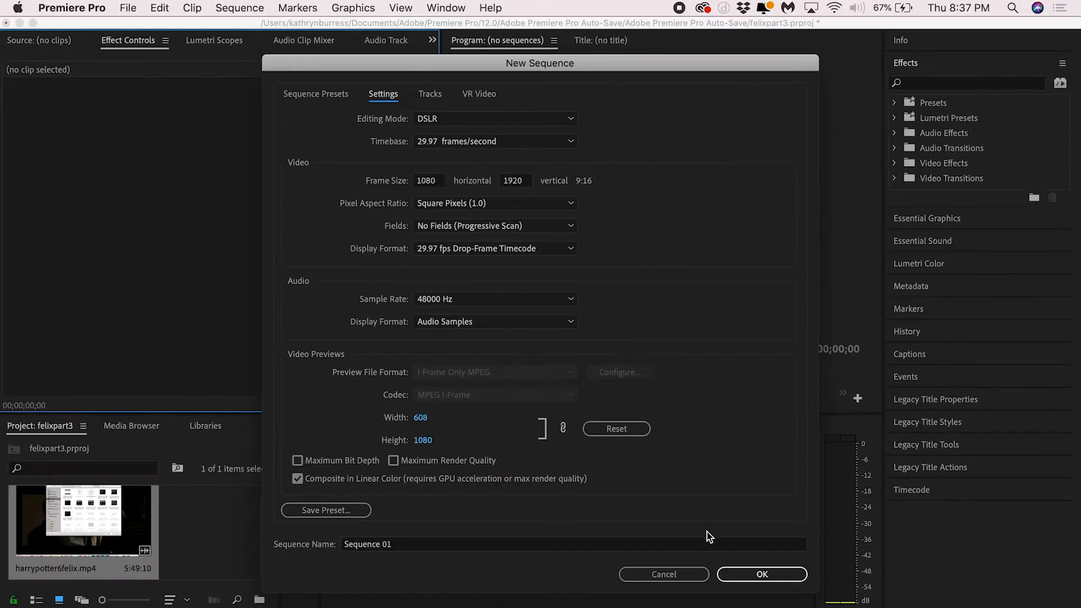
click(779, 573)
- Place harrypotter6felix.mp4 at the start of the sequence while keeping the existing sequence settings
drag(74, 515, 499, 545)
click(671, 360)
click(636, 457)
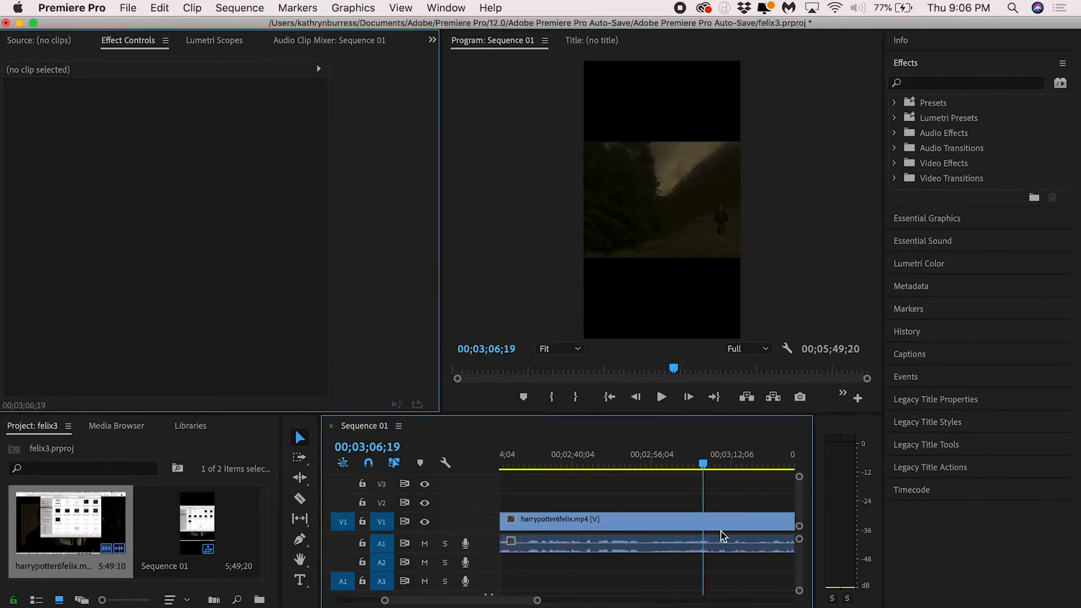
- Split the clip at 00;02;57;12 and delete the footage before that point
click(666, 461)
drag(653, 470, 657, 466)
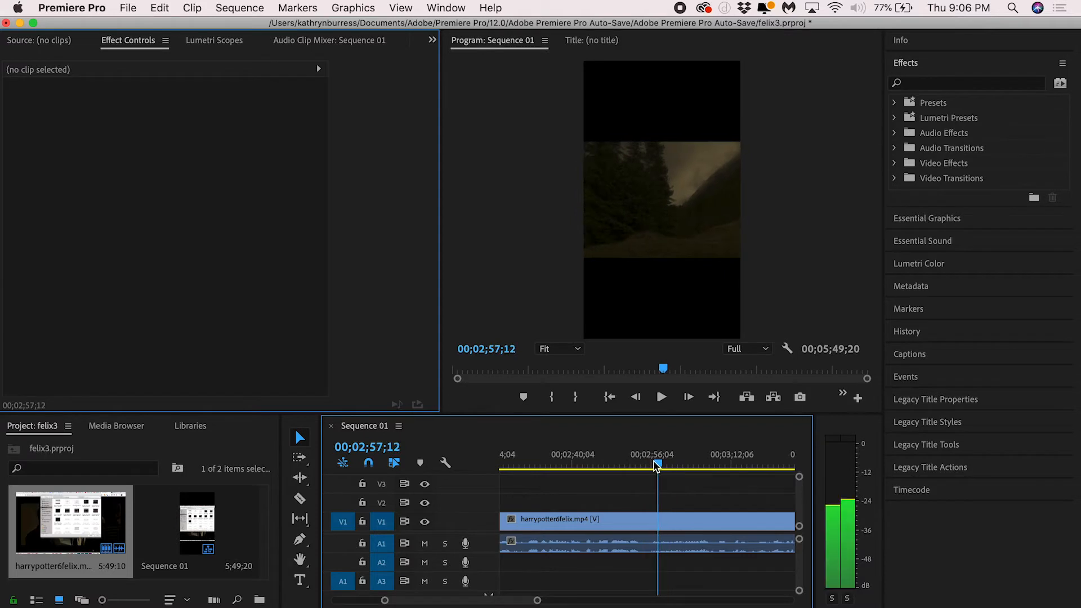
key(c)
key(v)
click(611, 520)
key(Delete)
- Move the remaining clip to the very beginning of the timeline
key(minus)
key(minus)
drag(736, 528, 488, 533)
- Scale the clip up to 240 so the footage fills the vertical frame
click(514, 463)
drag(171, 133, 265, 133)
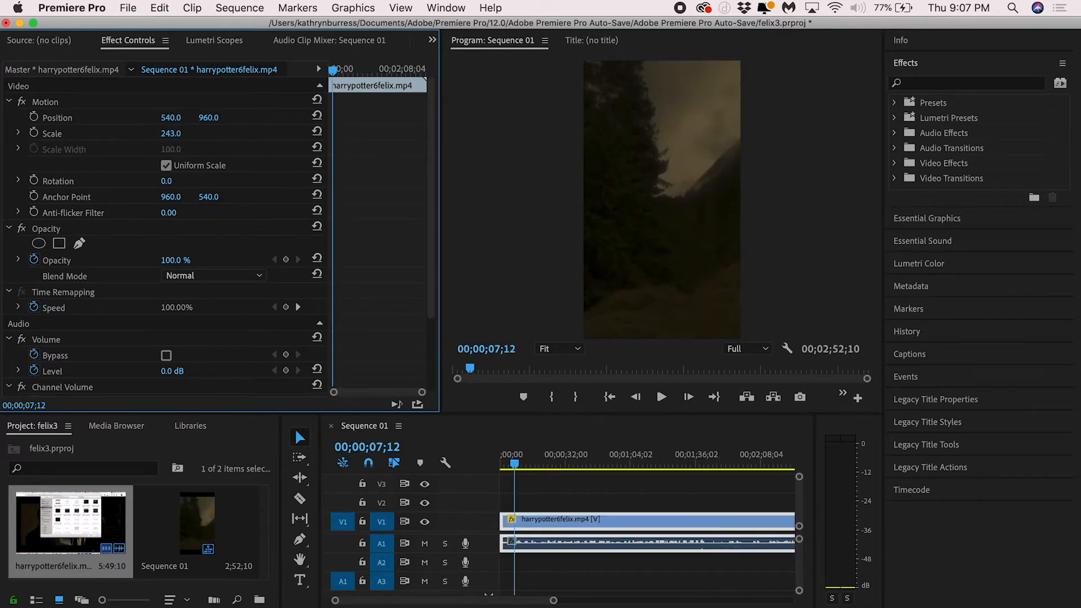
key(equal)
key(equal)
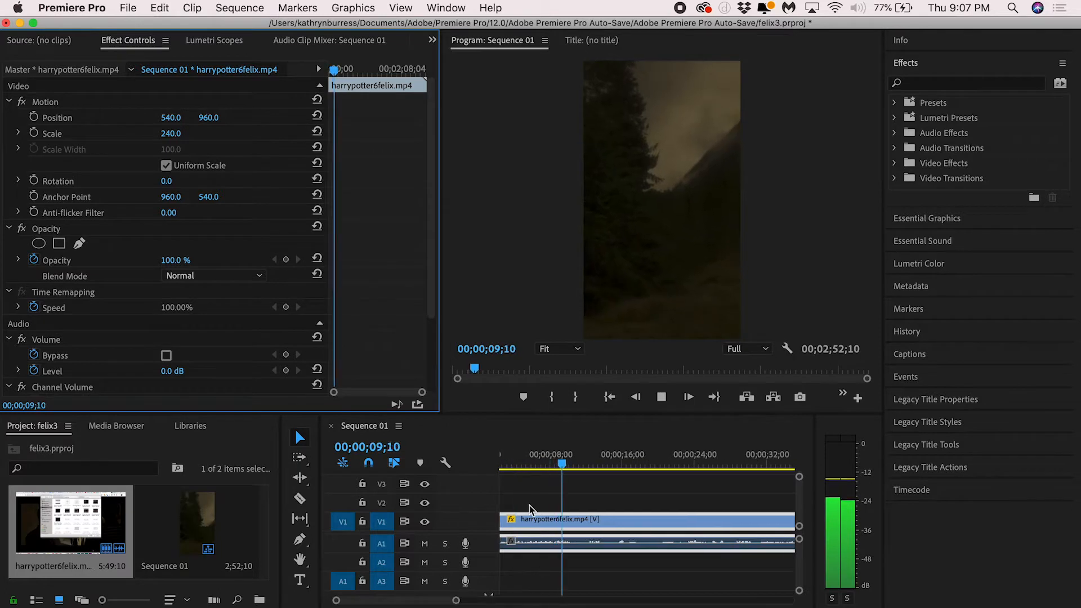
- Play the clip from its beginning and split it where the first unwanted section starts
drag(521, 464, 486, 464)
key(space)
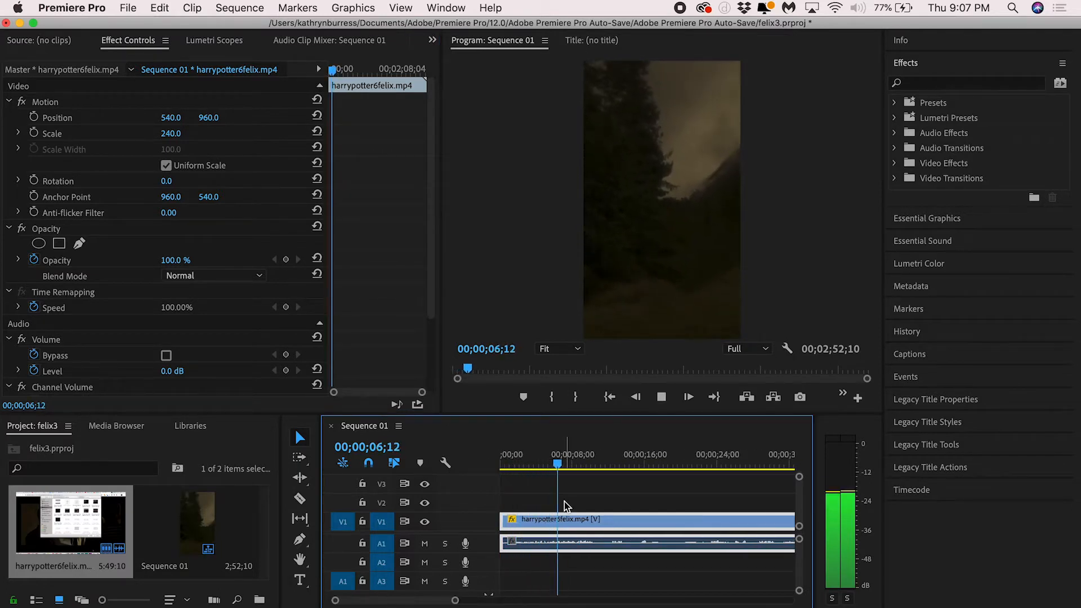
scroll(627, 516, right, 3)
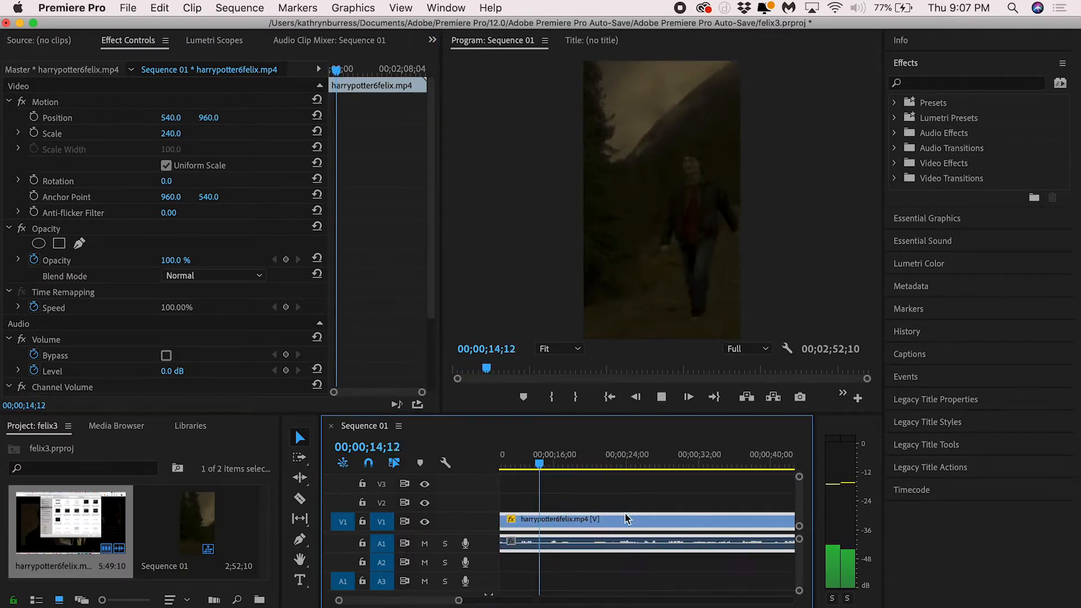
key(equal)
key(space)
key(c)
drag(604, 464, 679, 461)
click(529, 519)
- Split the clip at the end of the unwanted section, near 00;00;25;06, and delete that section
key(space)
key(space)
click(558, 519)
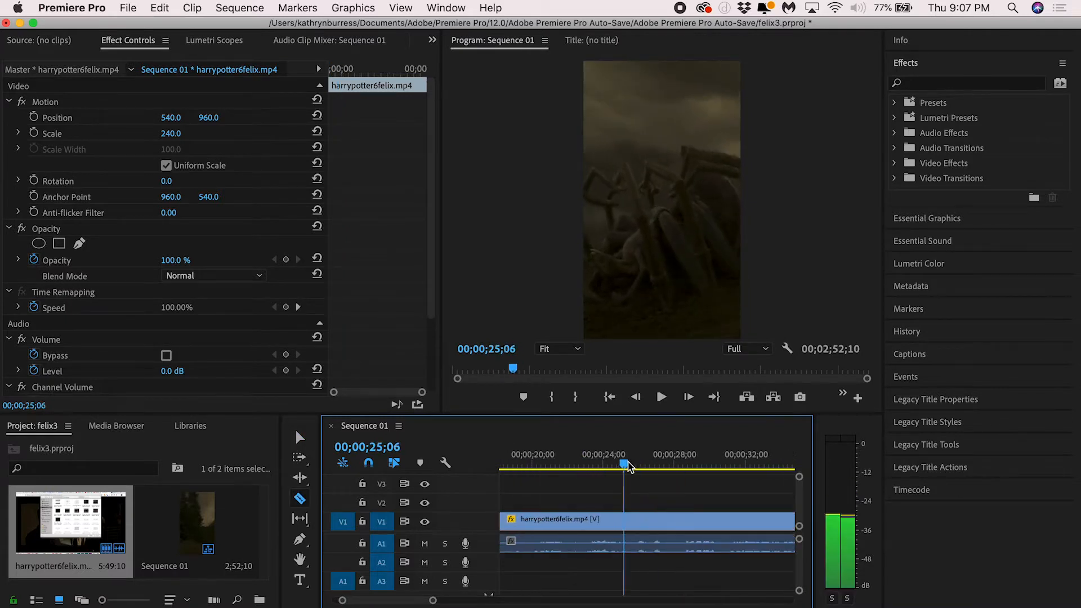
click(601, 522)
key(Delete)
- Move the remaining footage up against the opening clip to close the gap
key(minus)
key(minus)
drag(662, 523, 624, 522)
- Play past the join between the two clips and split the second one at the next cut point
click(580, 457)
key(space)
key(equal)
key(equal)
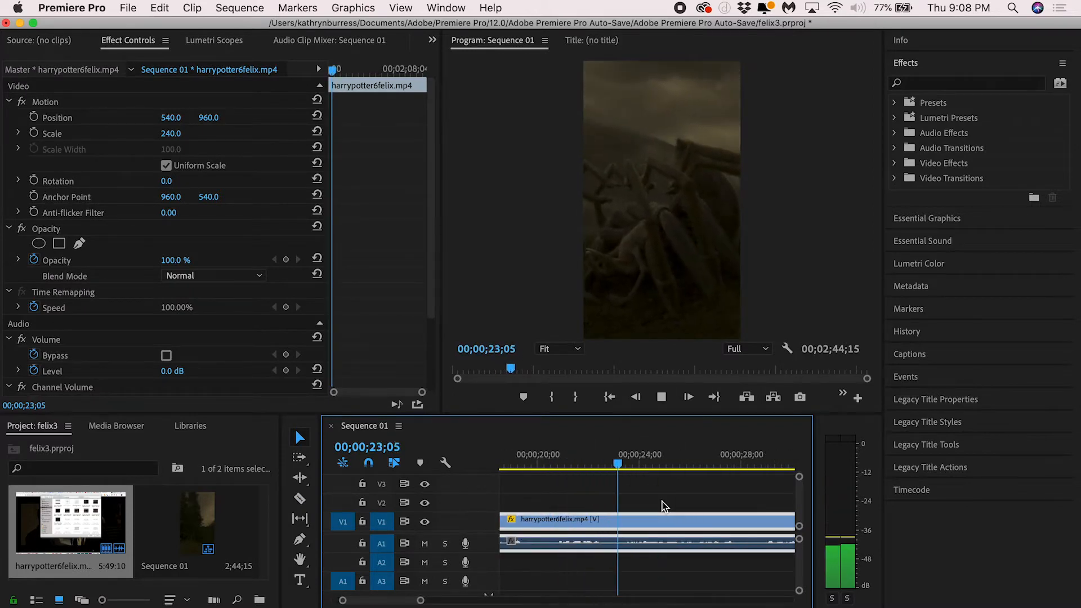
click(708, 462)
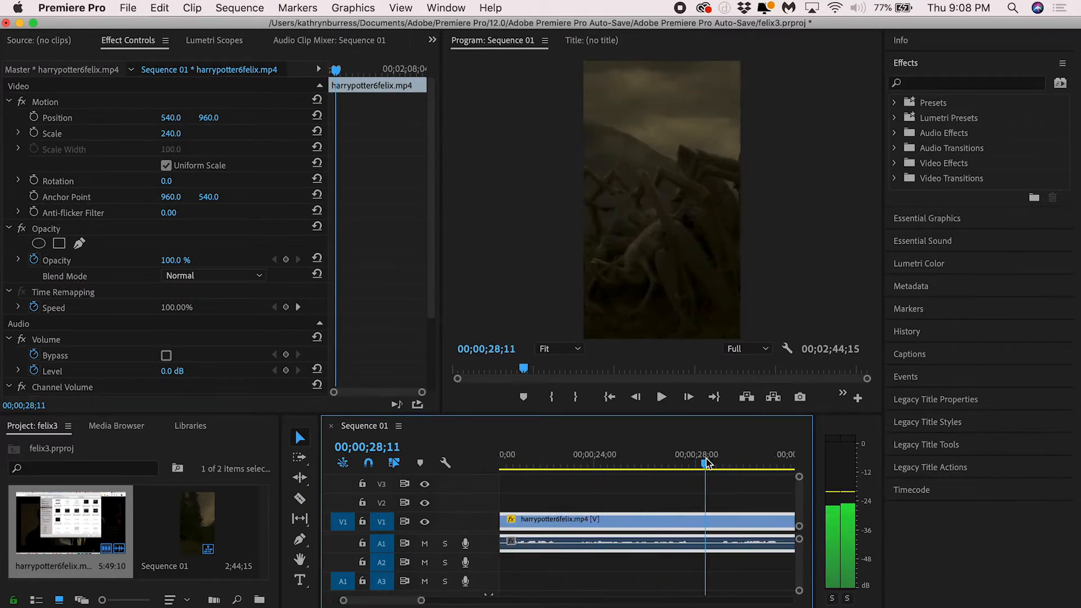
key(space)
key(c)
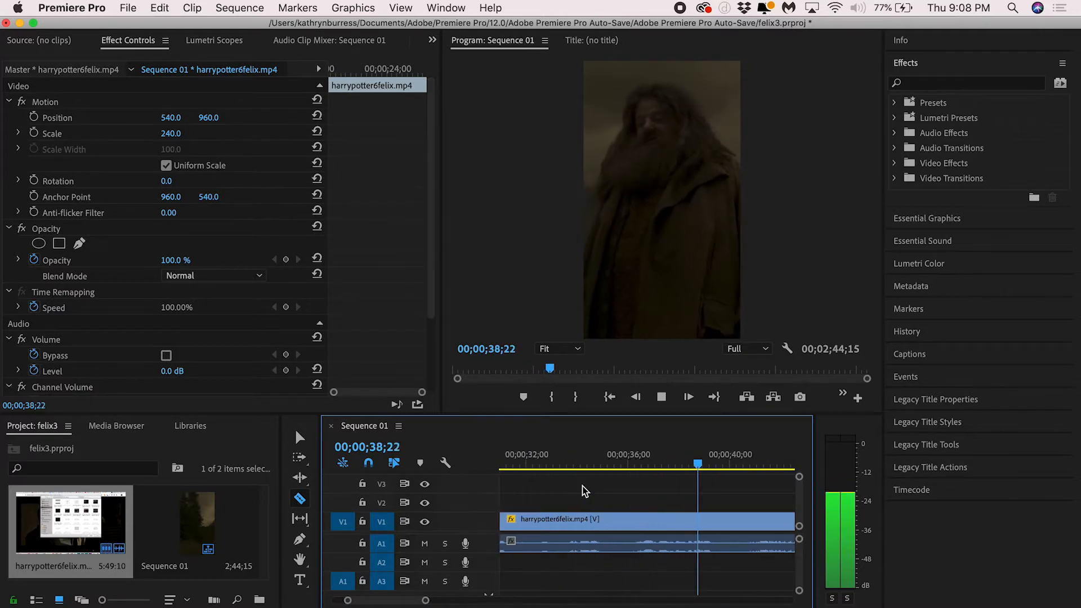
click(577, 465)
click(583, 522)
- Continue through the following dialogue and split the footage at 00;00;54;18
key(space)
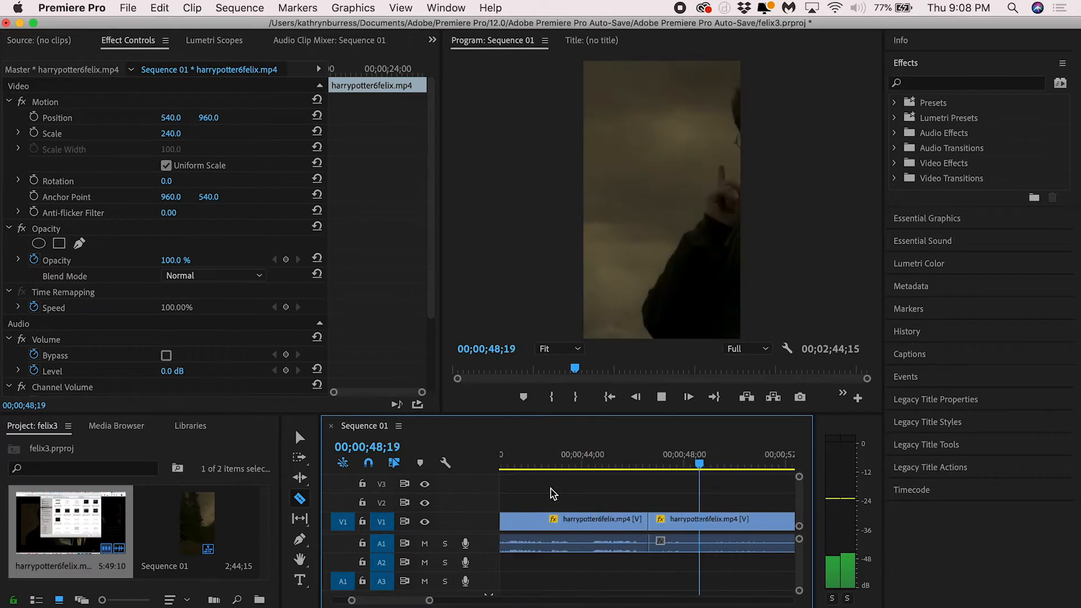
drag(721, 465, 740, 475)
click(628, 519)
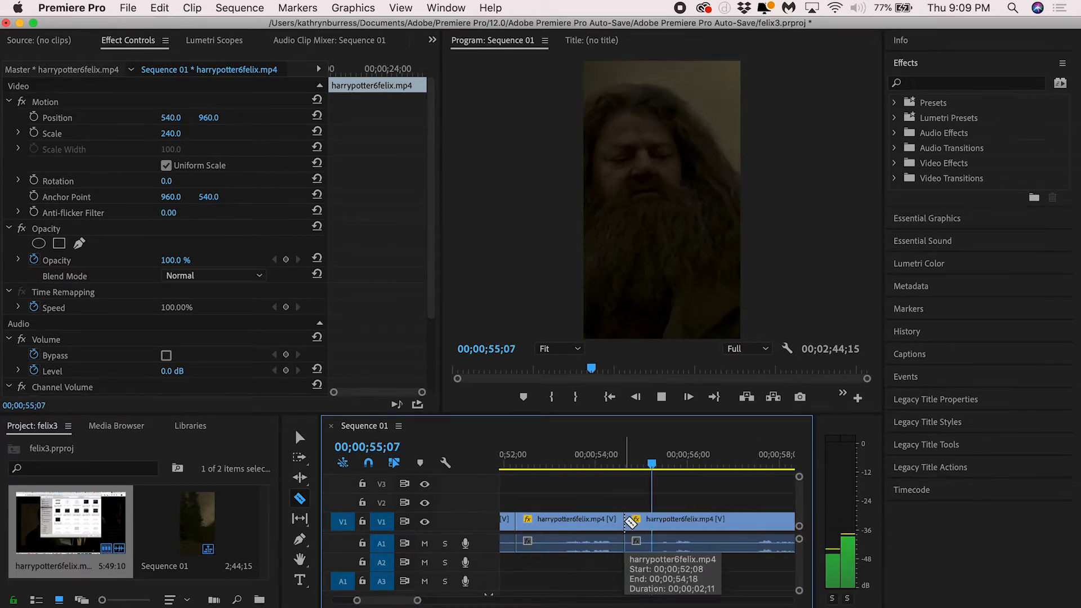
- Play the later footage up to about 00;01;48;07 to find the next scene worth keeping
key(minus)
key(minus)
key(minus)
click(687, 463)
key(equal)
key(equal)
key(space)
scroll(670, 468, right, 5)
click(632, 464)
key(space)
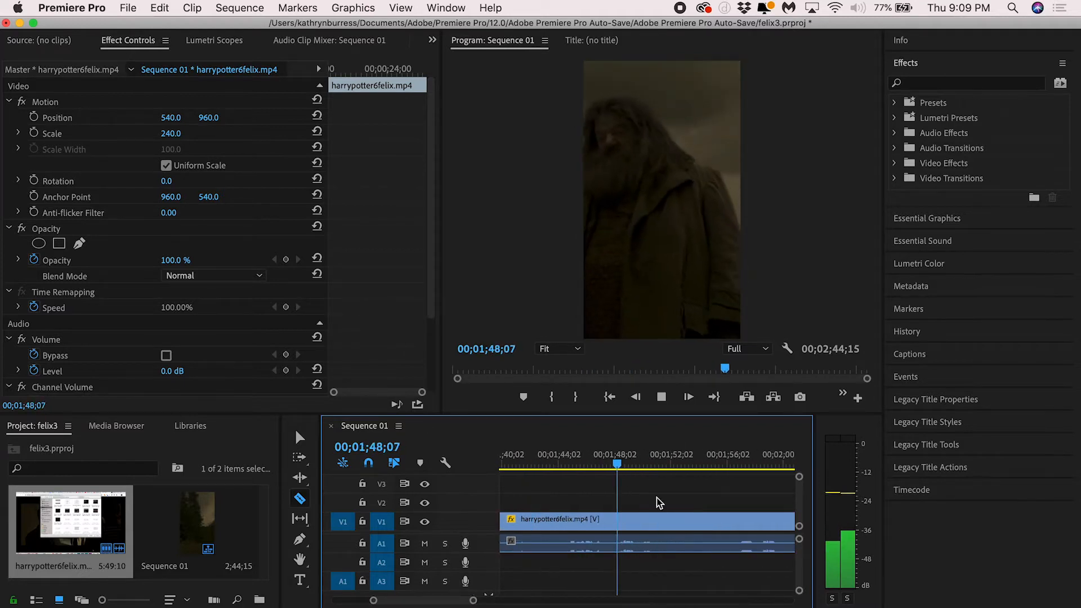
drag(621, 461, 630, 463)
click(631, 522)
key(super+z)
- Split the clip at 00;01;44;22 and delete the footage between this point and the earlier kept clips
scroll(596, 484, up, 4)
scroll(560, 484, down, 2)
click(550, 463)
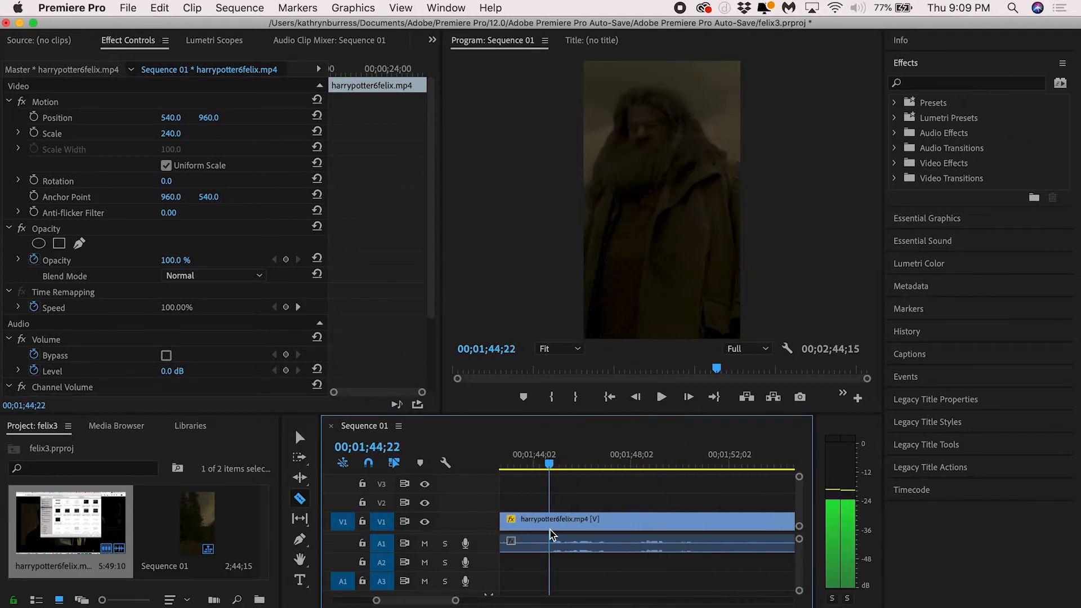
key(Delete)
- Split the kept scene at 00;01;51;24 and delete all the footage after it
key(space)
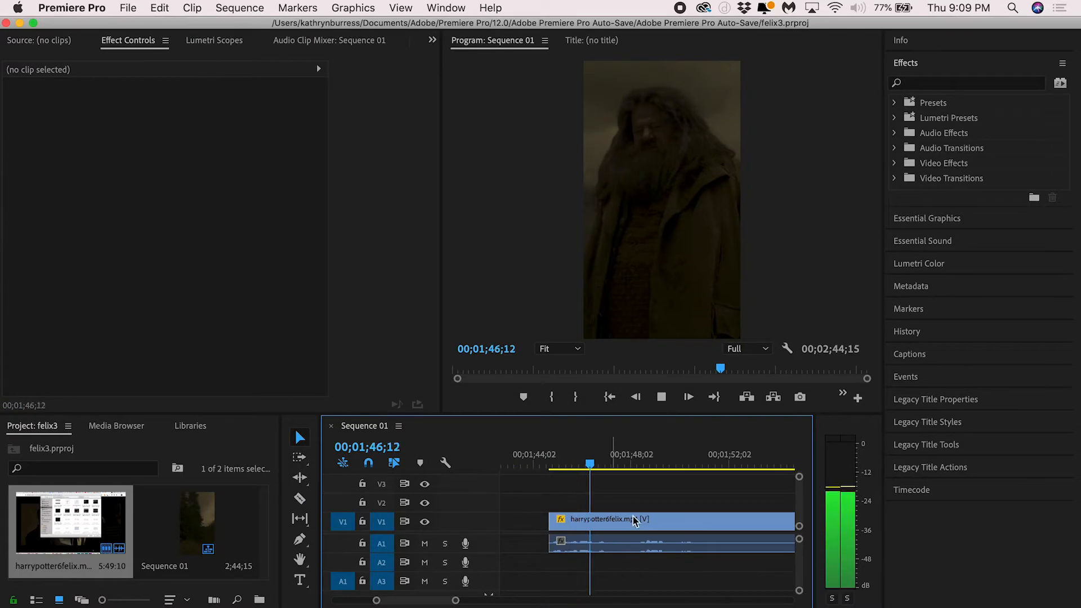
key(minus)
key(space)
key(c)
click(701, 522)
key(v)
click(720, 522)
key(minus)
key(minus)
key(minus)
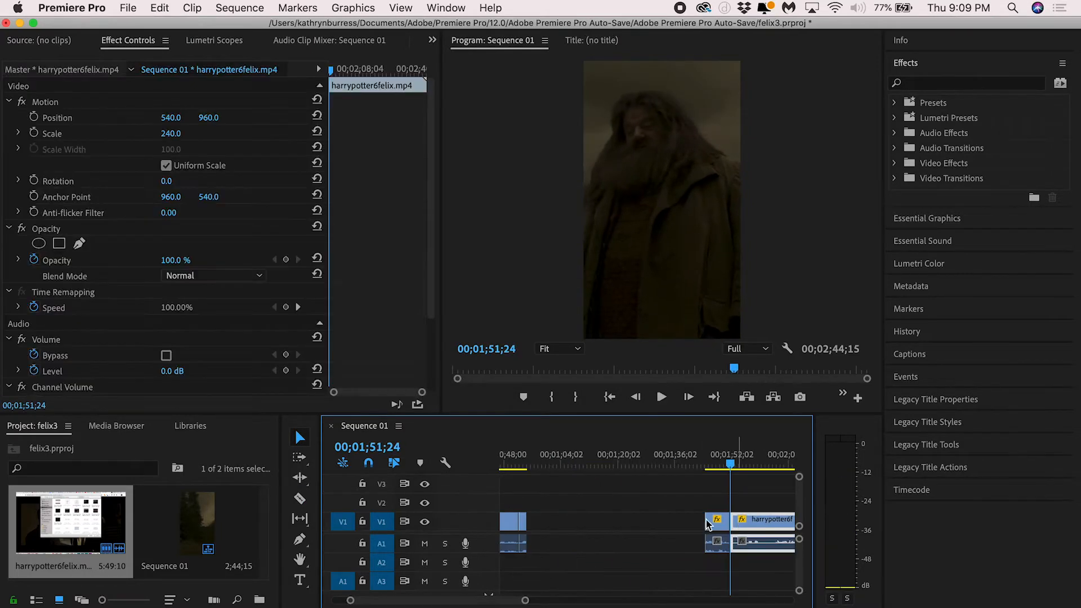
key(Delete)
- Close the gap between the earlier clips and the last kept scene
click(721, 524)
drag(720, 521, 541, 457)
click(538, 463)
click(597, 522)
click(591, 495)
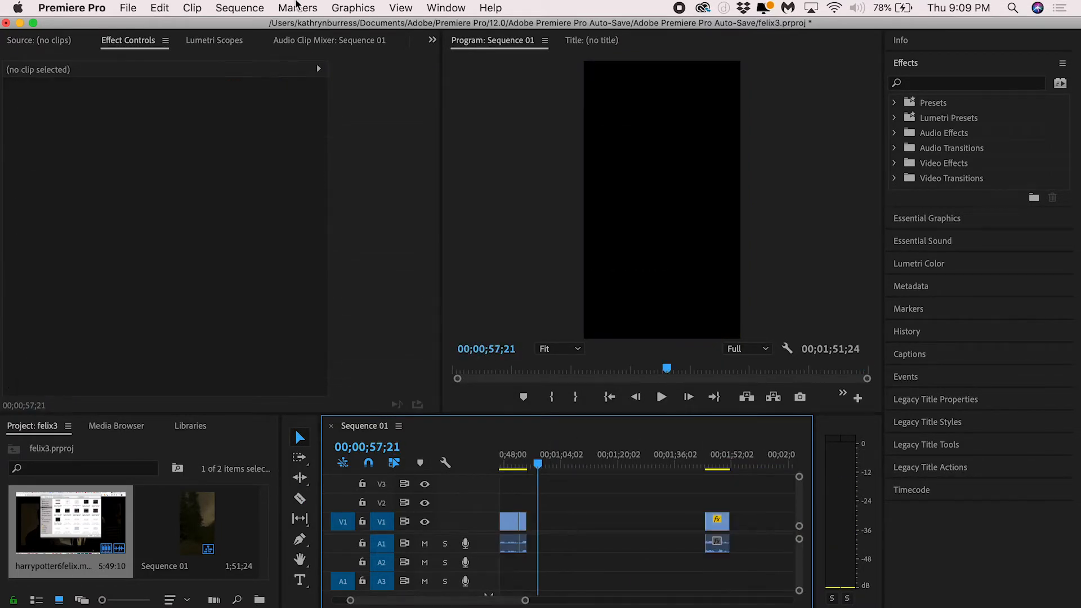
click(242, 8)
click(320, 405)
- Split the first clip at about 2.5 seconds and remove the opening part before the cut
key(Home)
key(equal)
key(equal)
key(space)
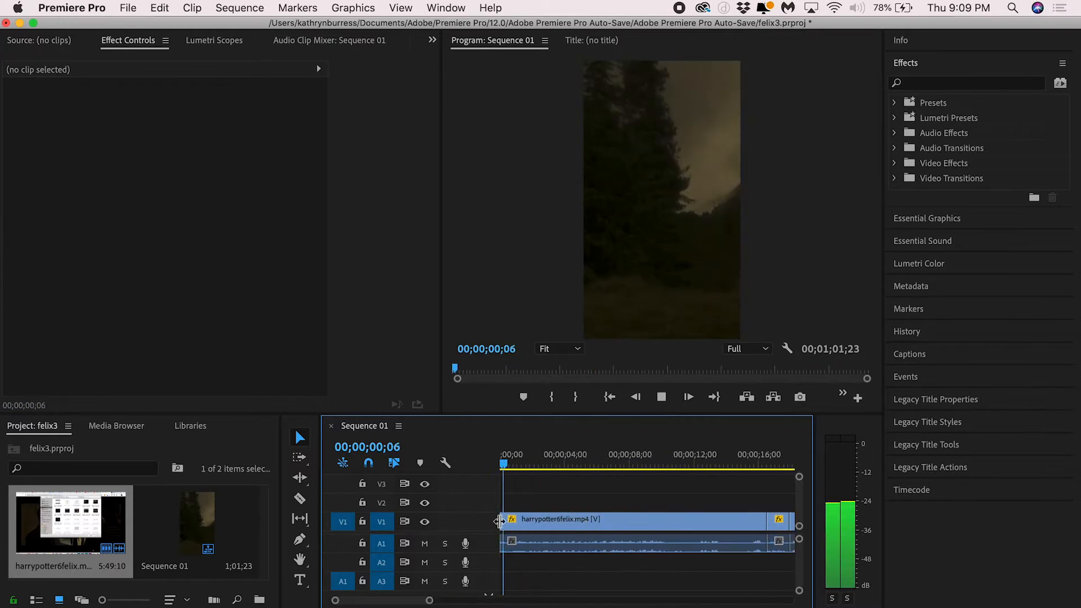
mouse_move(550, 470)
mouse_down()
mouse_move(543, 463)
mouse_move(556, 468)
mouse_up()
key(c)
click(550, 521)
key(space)
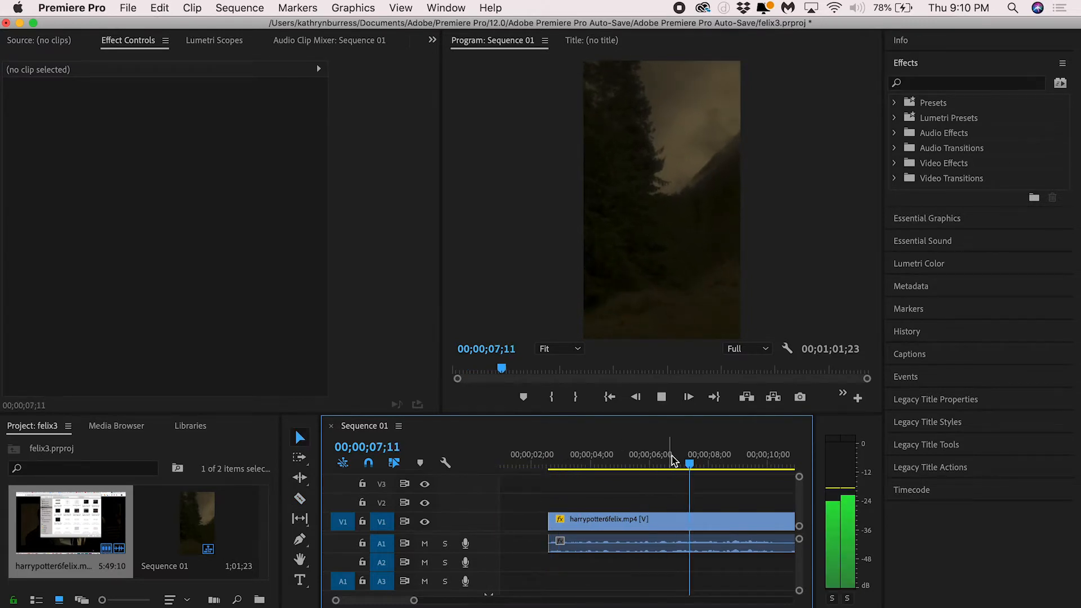
- Set the first clip's horizontal position to -649 to centre the distant figure, and play the result
click(661, 397)
click(631, 521)
drag(170, 117, 34, 118)
drag(171, 117, 11, 118)
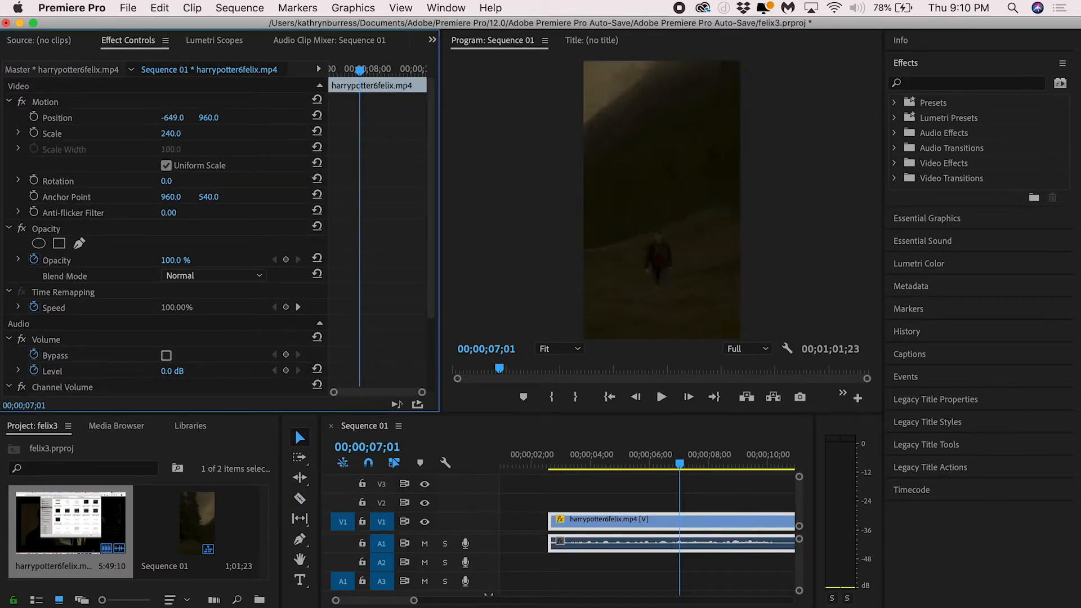
click(550, 462)
key(space)
click(613, 501)
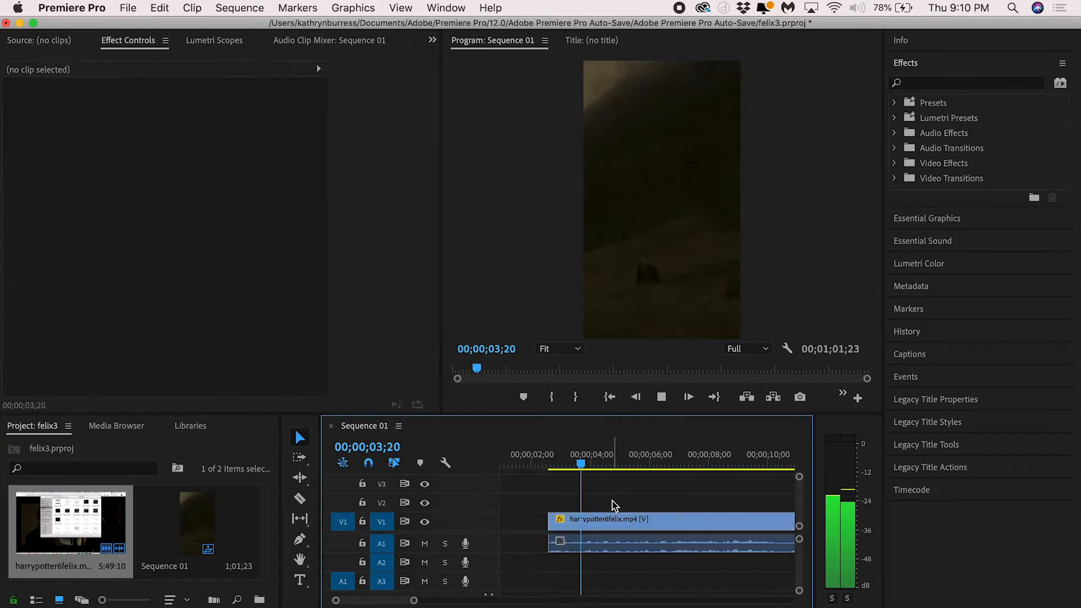
- Shift the first clip's horizontal position to -932 and split it at 00;00;13;16
scroll(612, 501, right, 2)
click(598, 519)
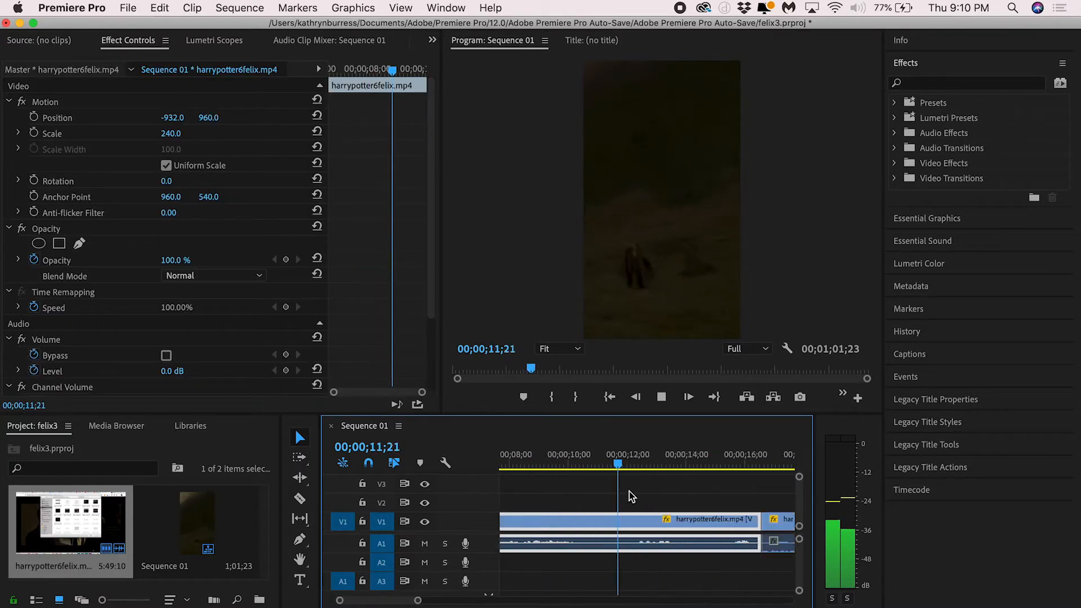
click(680, 465)
key(space)
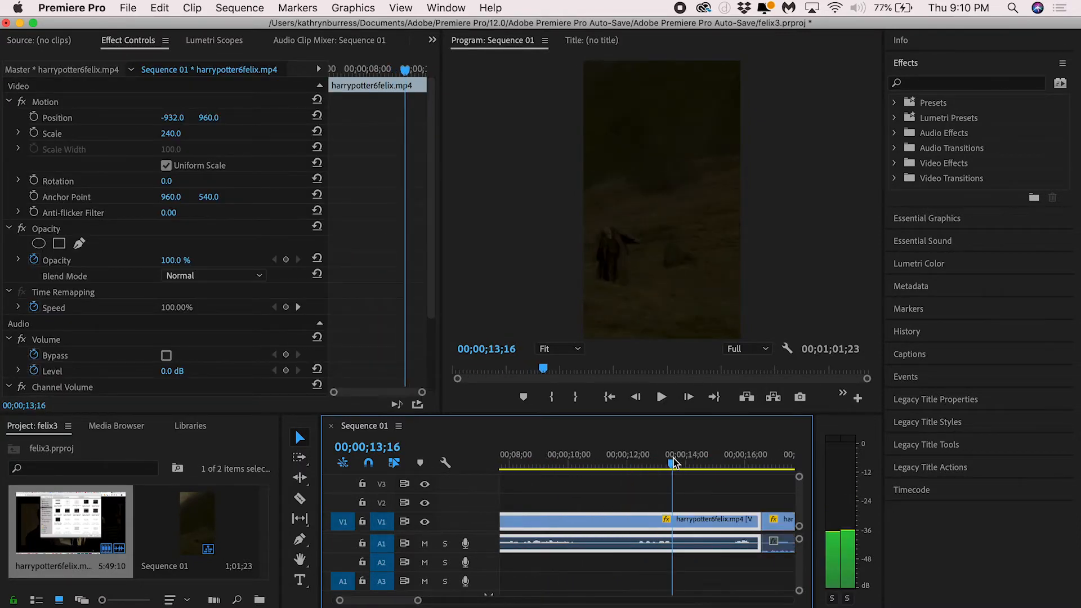
key(c)
click(674, 523)
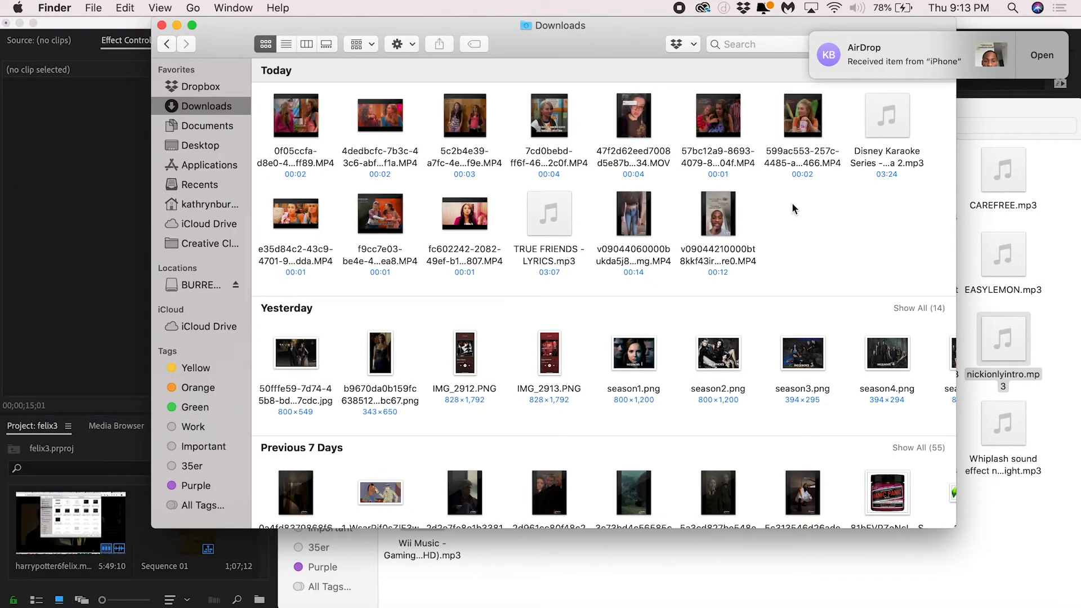
- Import the newest phone video from Downloads and keep only its audio, placed on track A3 of the sequence
click(792, 203)
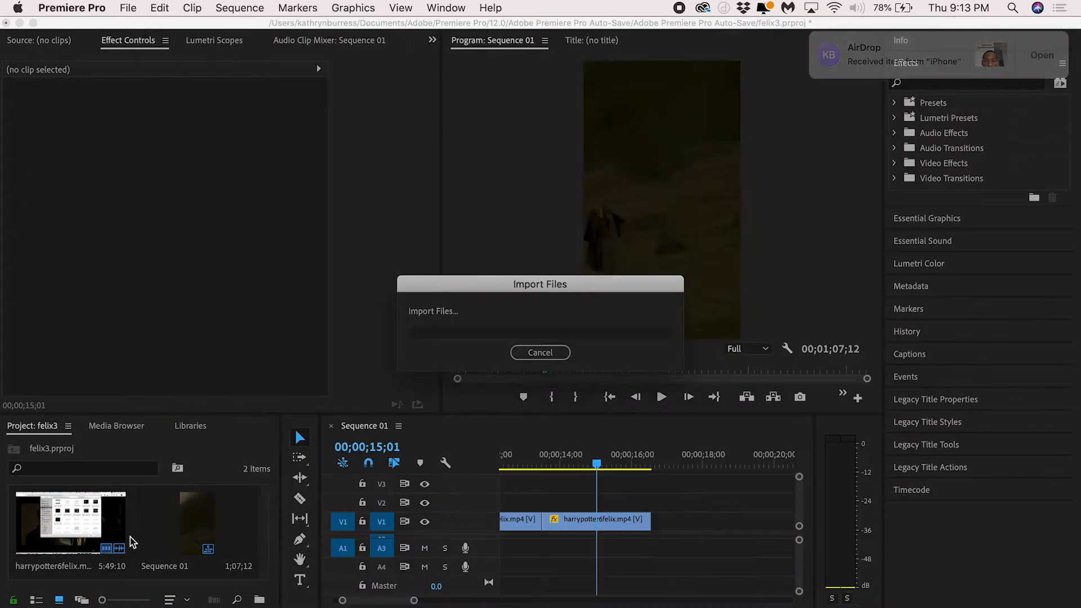
right_click(582, 504)
click(610, 166)
key(Delete)
drag(543, 567, 587, 550)
- Play the imported audio against the scene and trim the end of the audio clip
click(530, 466)
key(space)
scroll(569, 591, down, 3)
click(636, 591)
scroll(673, 541, up, 3)
key(space)
key(Left)
key(Left)
key(Left)
drag(764, 583, 687, 585)
- Set the horizontal position of the clip above the imported audio to 1292 and preview the framing
click(555, 464)
click(566, 523)
drag(171, 118, 236, 117)
key(space)
key(space)
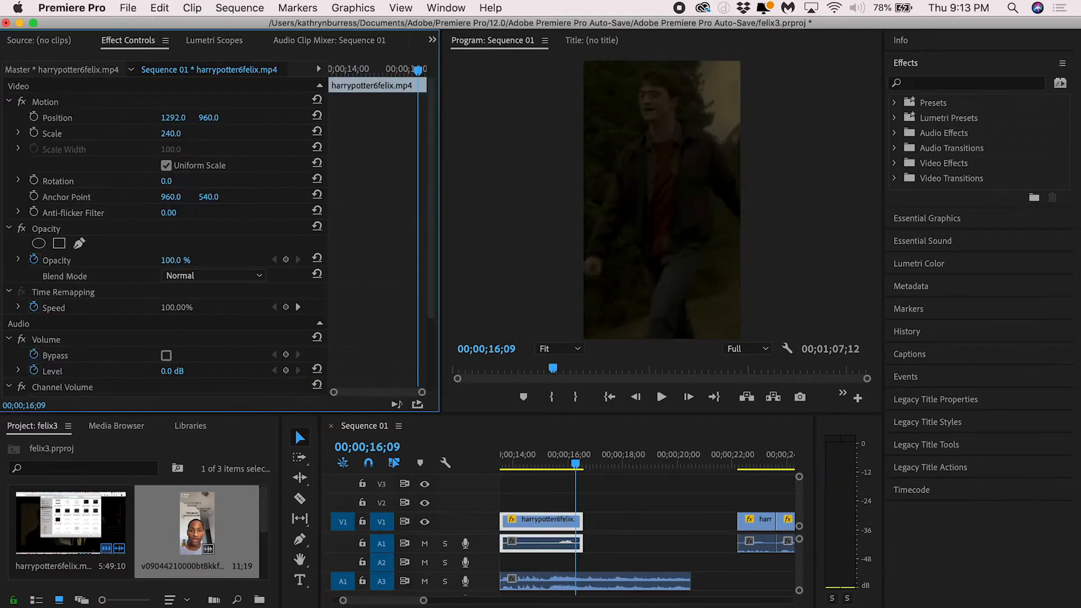
- Split the reframed clip before its end and move its later part further along the timeline
drag(576, 464, 558, 464)
key(super+k)
drag(568, 521, 722, 522)
- Set the horizontal position of the short clip before the gap to 481 and preview it
click(524, 463)
click(530, 521)
drag(171, 117, 124, 118)
key(space)
key(space)
- Slow the short clip above the imported audio to 50% speed and play it back
right_click(537, 520)
click(599, 314)
text(50)
key(Return)
key(space)
key(space)
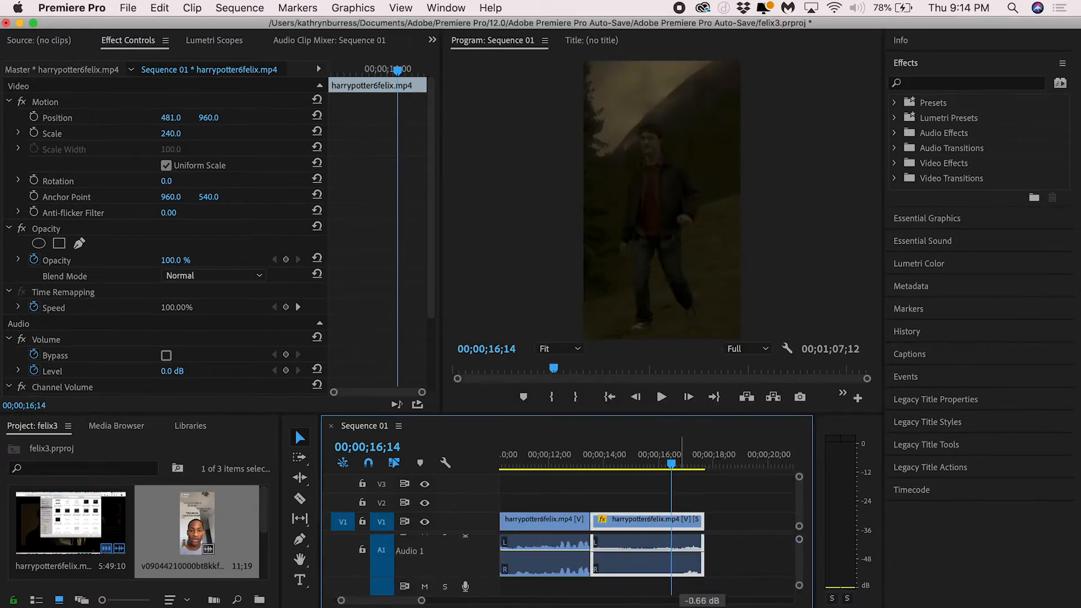
- Add a Constant Power crossfade lasting 00;00;00;04 at the cut between the two imported audio pieces
key(space)
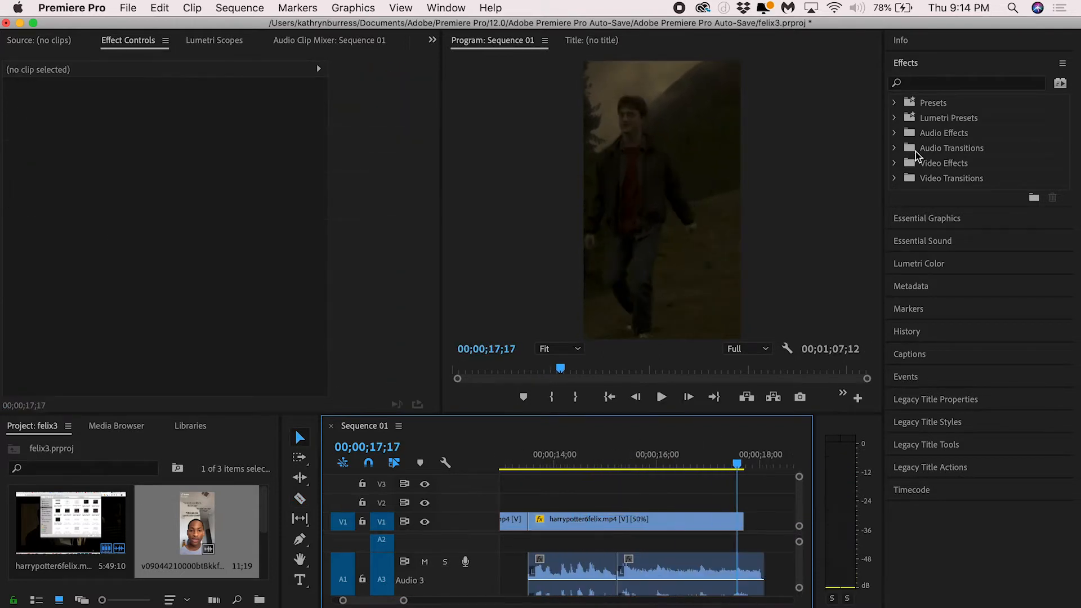
click(894, 147)
drag(965, 192, 618, 571)
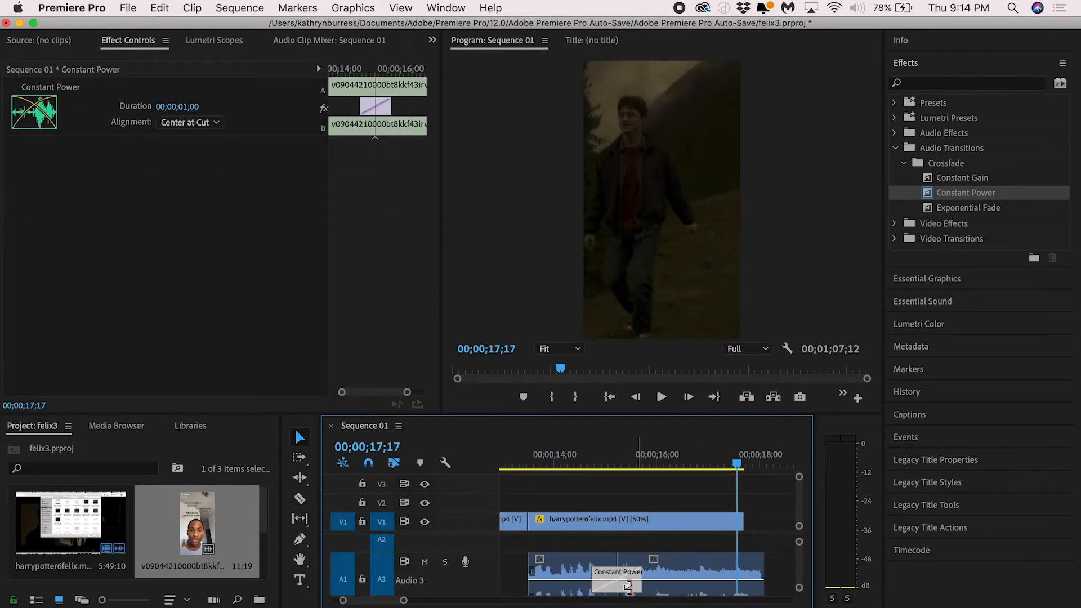
click(610, 458)
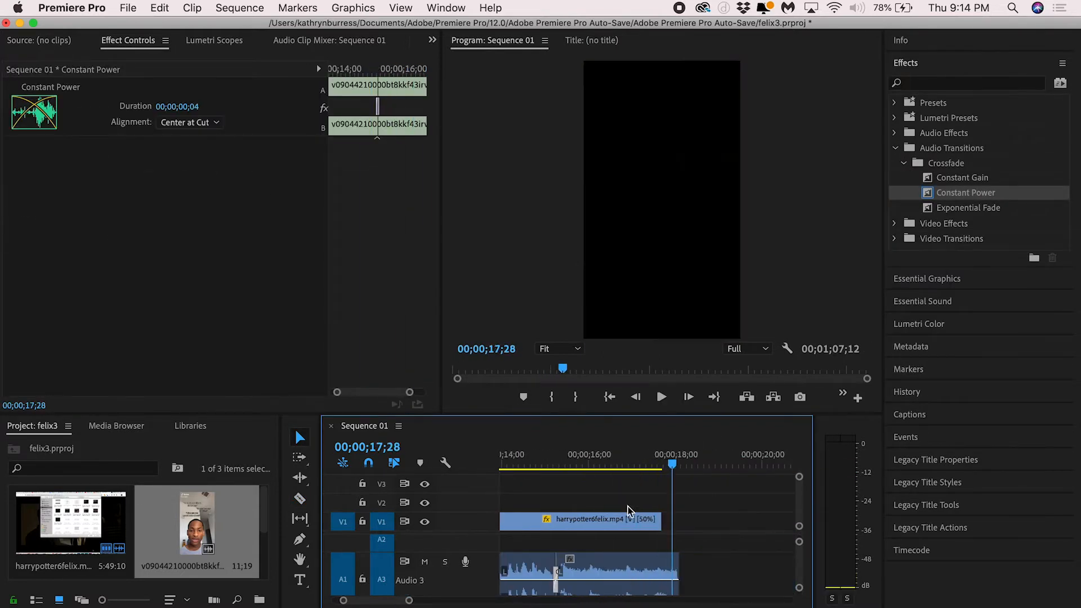
key(space)
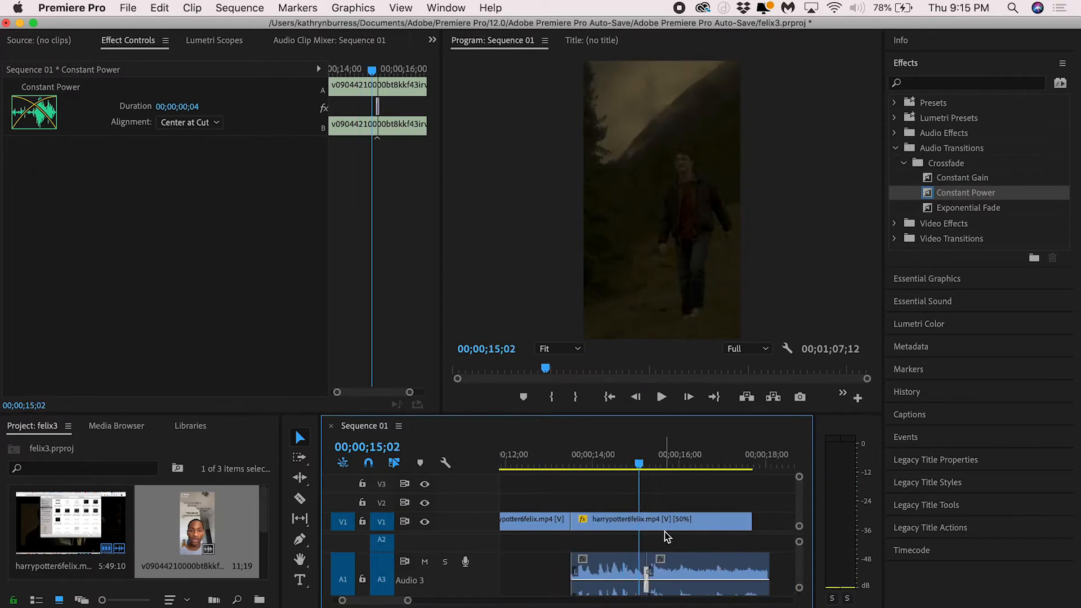
- Scale the slowed clip to 525 and keyframe its position from -155, 1002 to 1, 1002
click(178, 115)
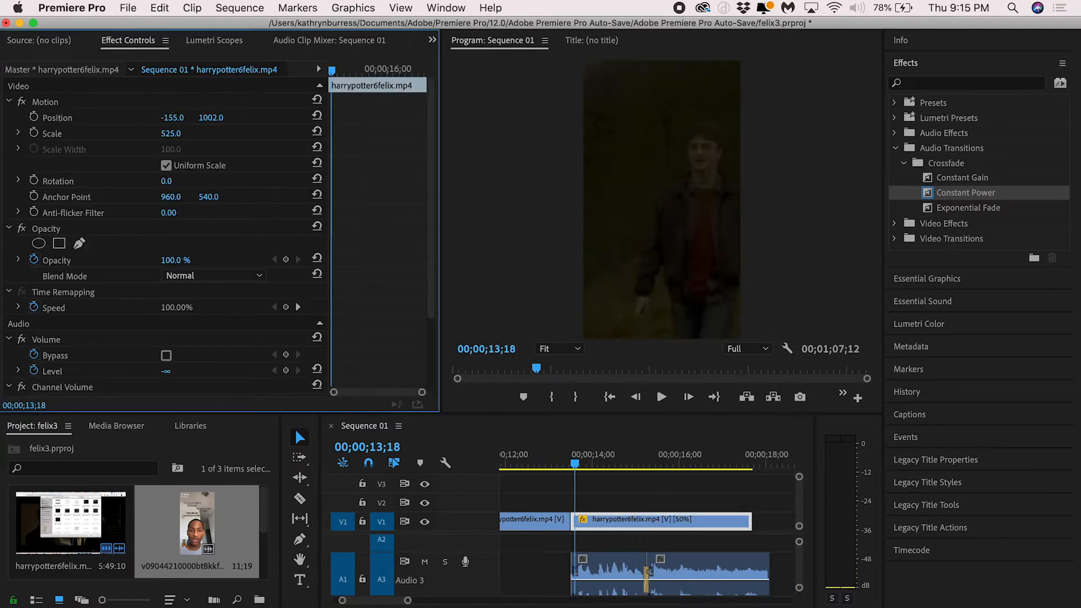
click(34, 117)
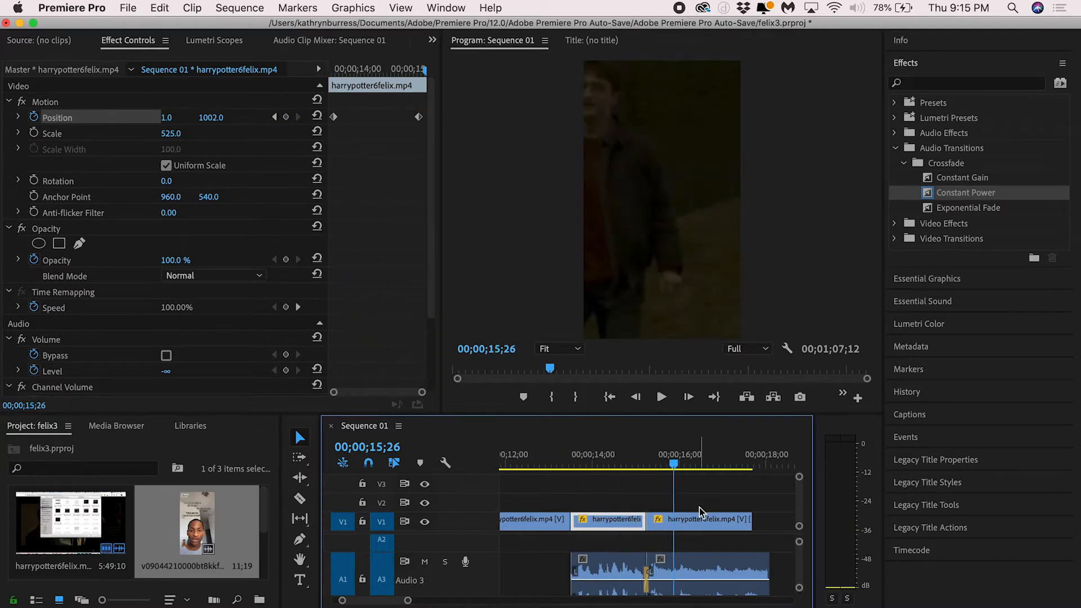
- Scale the last slowed clip to 908 and keyframe its position from -261, 1587 at its start, then preview it
click(700, 510)
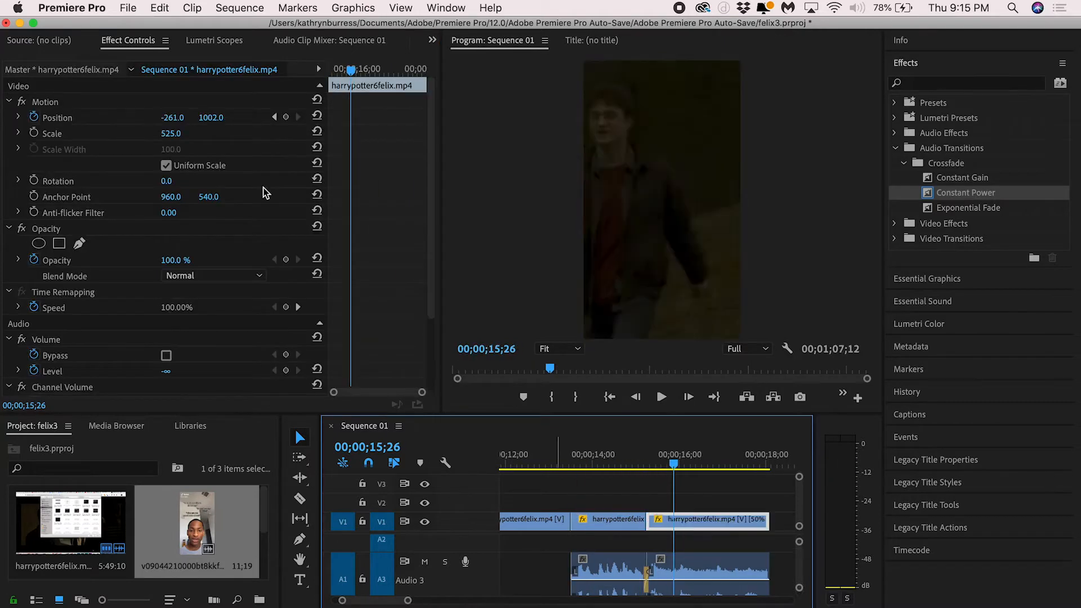
drag(350, 70, 330, 70)
key(space)
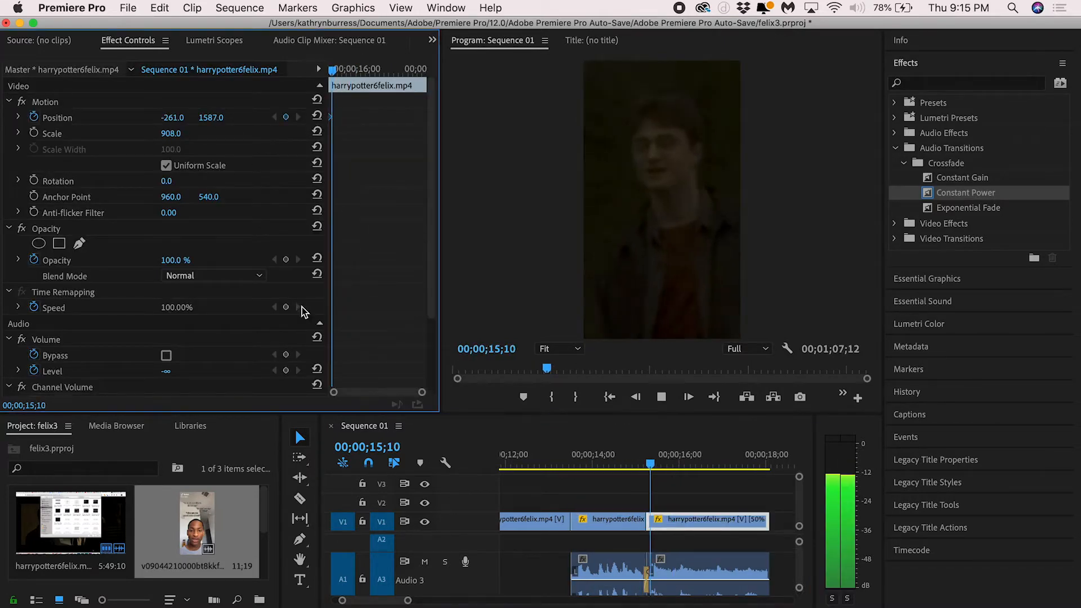
key(space)
drag(172, 118, 219, 118)
key(space)
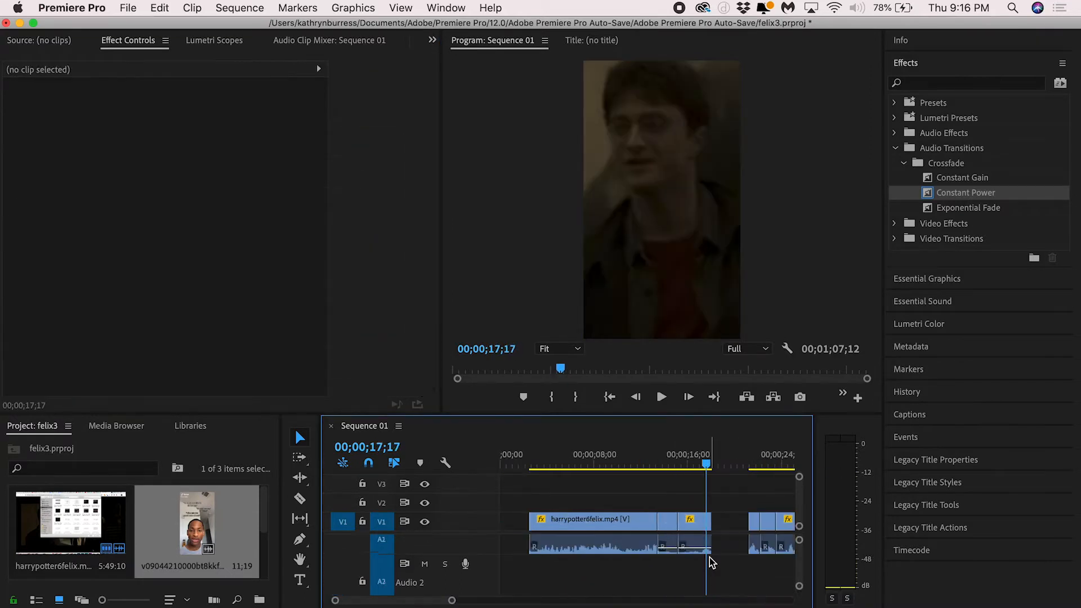
click(666, 552)
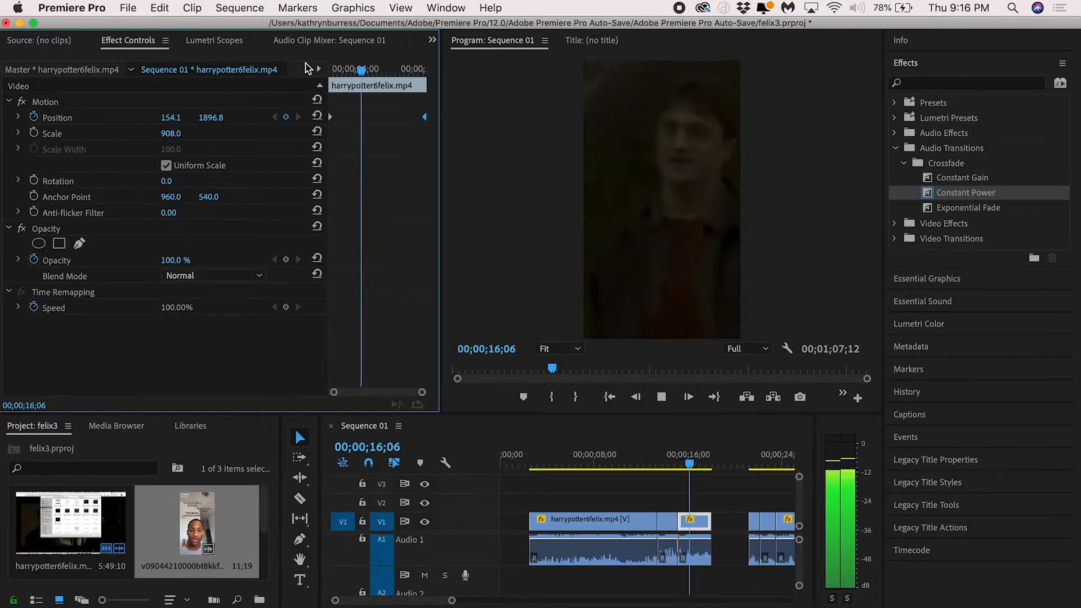
- Remove all color from the two slowed clips with Lumetri Color, raising the highlights to 100 and increasing the contrast
click(919, 324)
scroll(934, 526, down, 8)
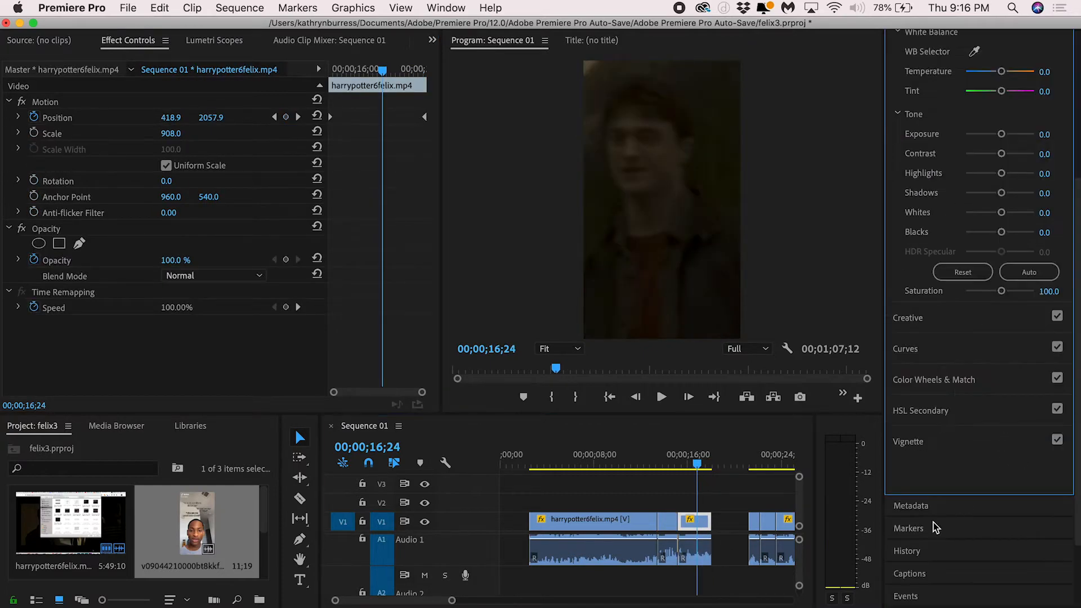
click(923, 316)
drag(1001, 238, 735, 239)
scroll(956, 206, up, 8)
click(954, 202)
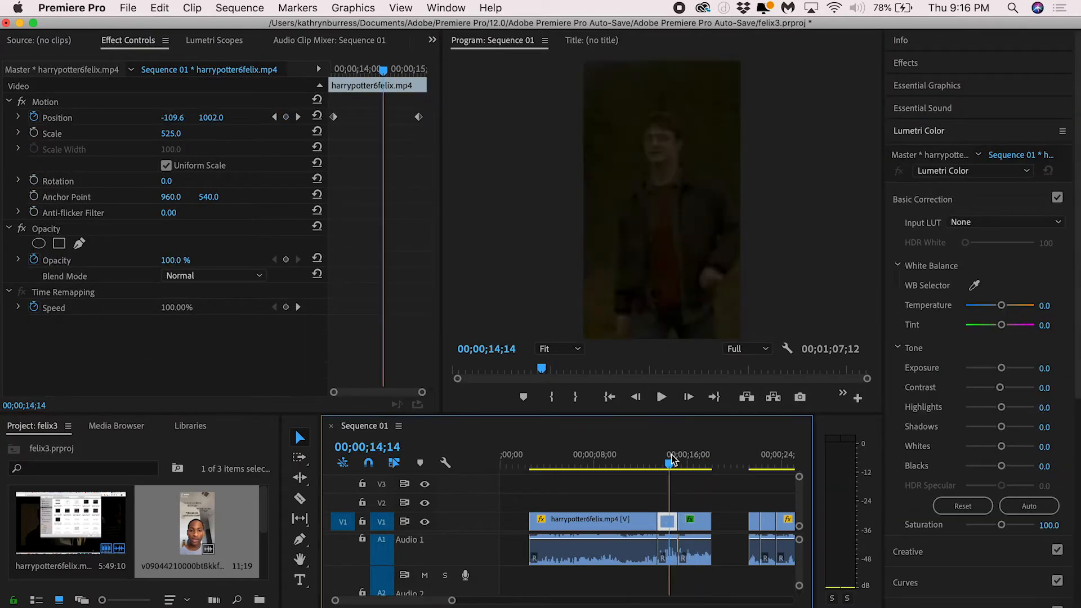
drag(1001, 414, 1006, 416)
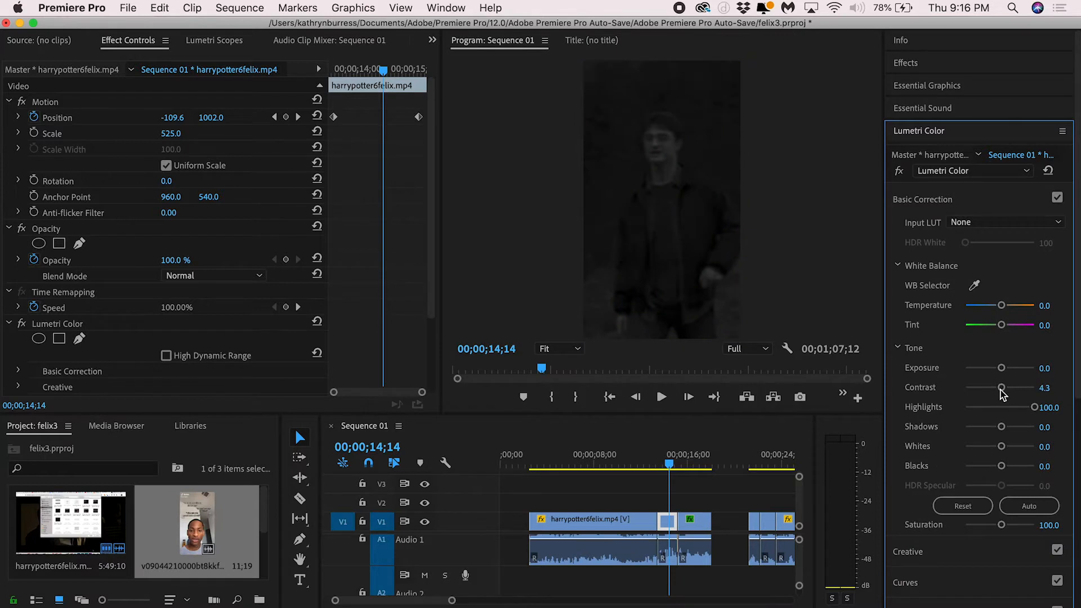
key(Down)
- Add a Cross Dissolve between the two black-and-white clips and a Constant Power crossfade at the start of the first one
click(905, 62)
click(896, 239)
click(904, 269)
drag(962, 298, 676, 521)
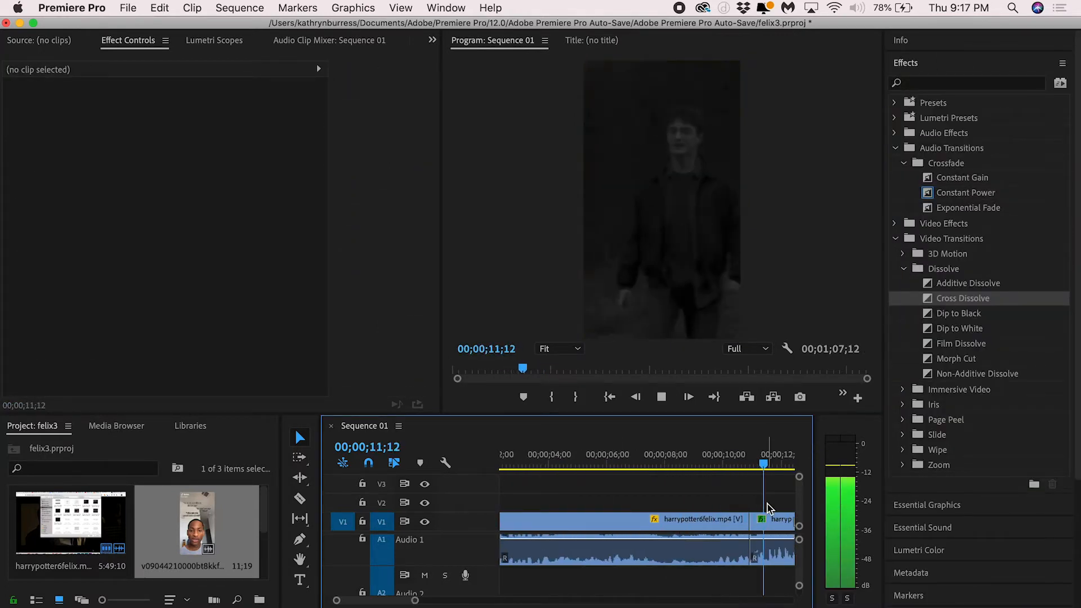
click(644, 458)
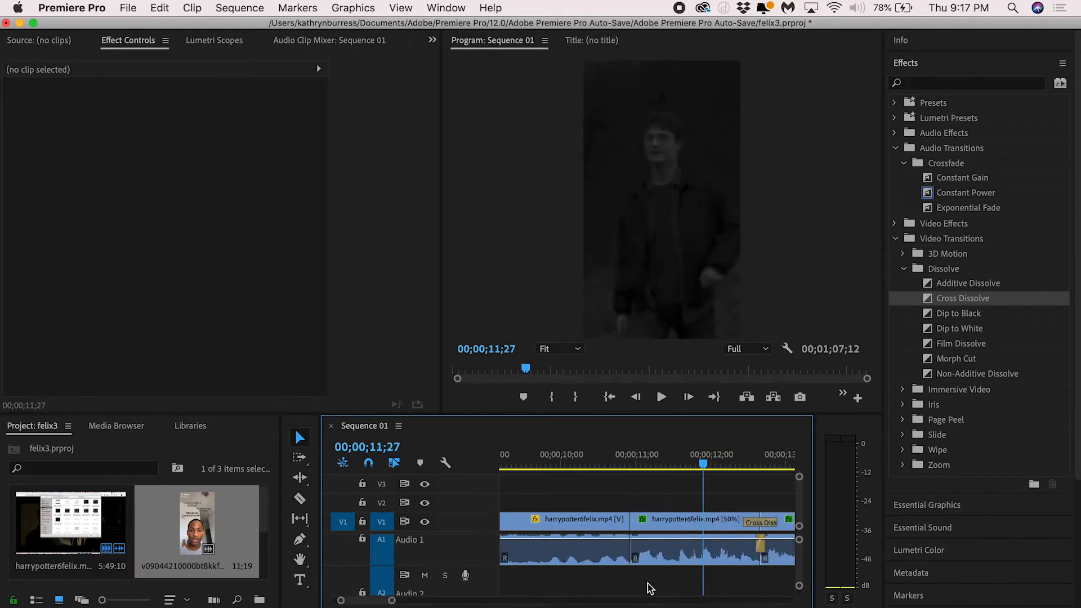
drag(965, 193, 635, 575)
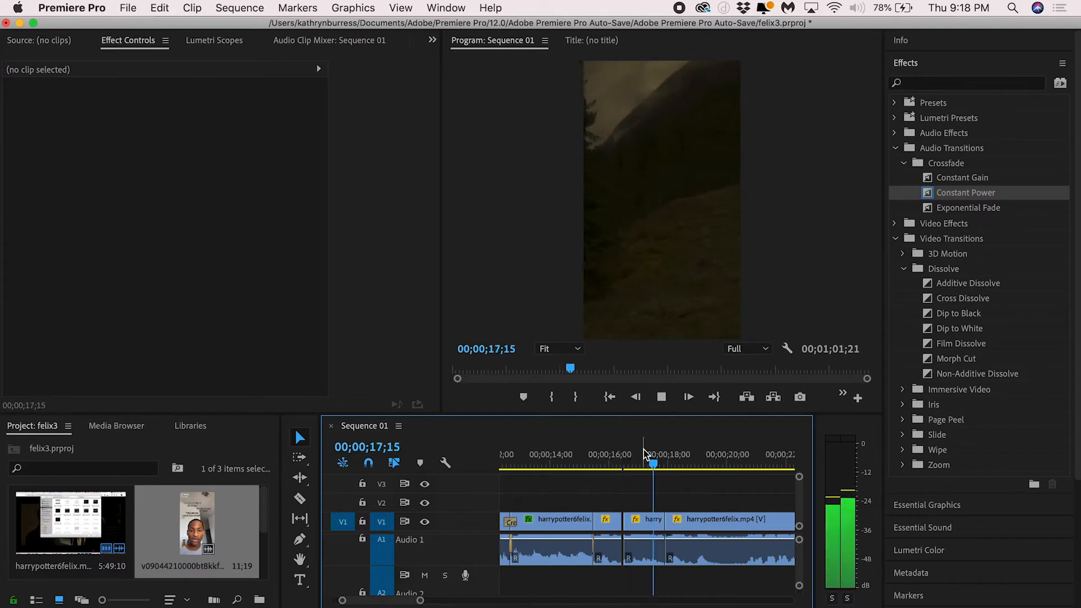
- Trim the end of the short clip on V2 above the newly imported audio and play it back
click(642, 546)
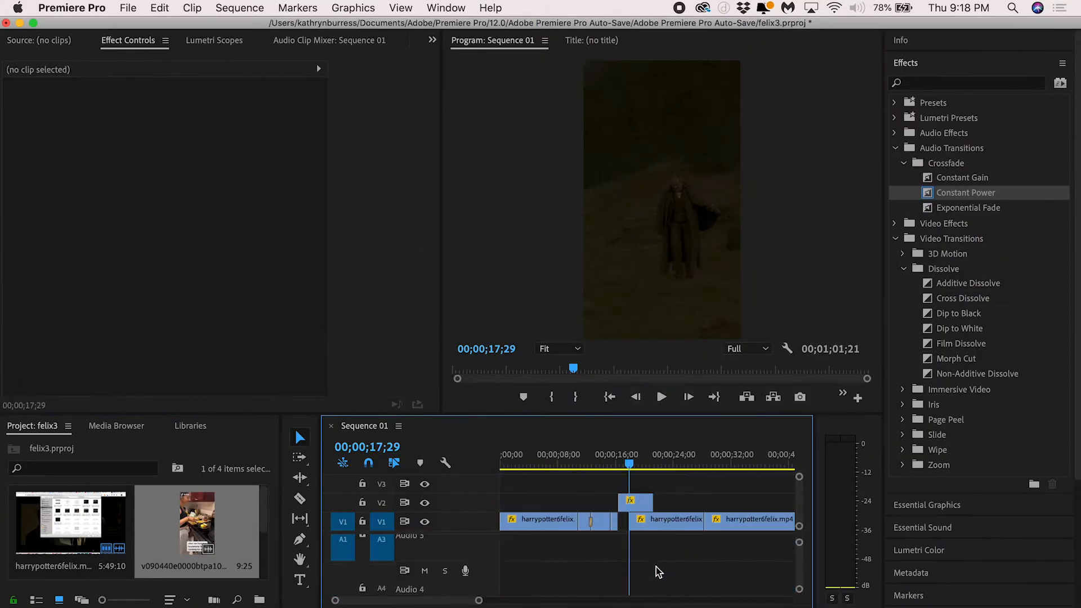
click(651, 569)
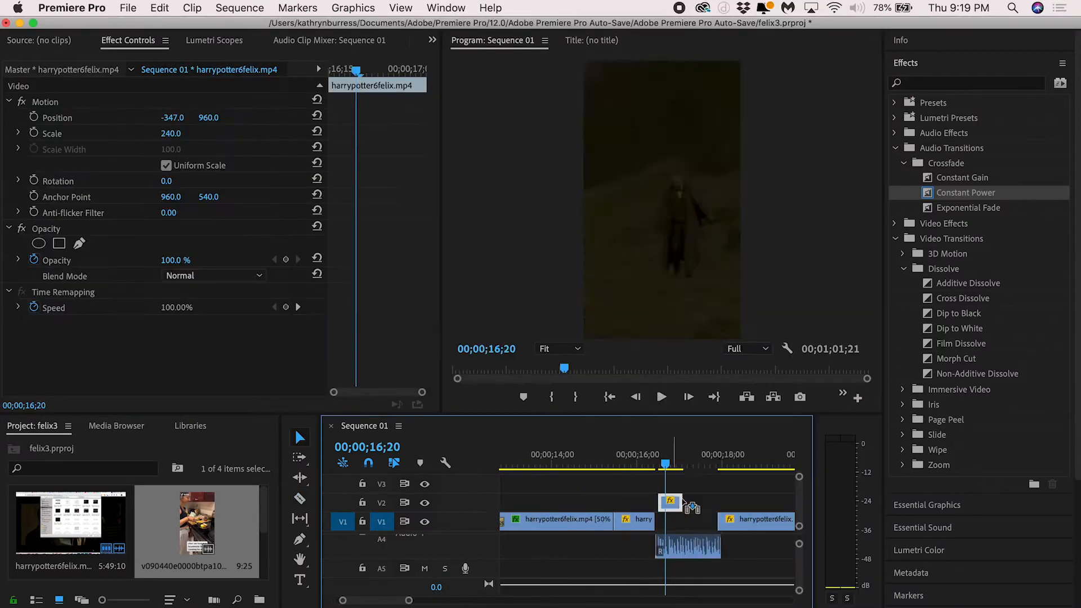
drag(691, 507, 690, 504)
key(space)
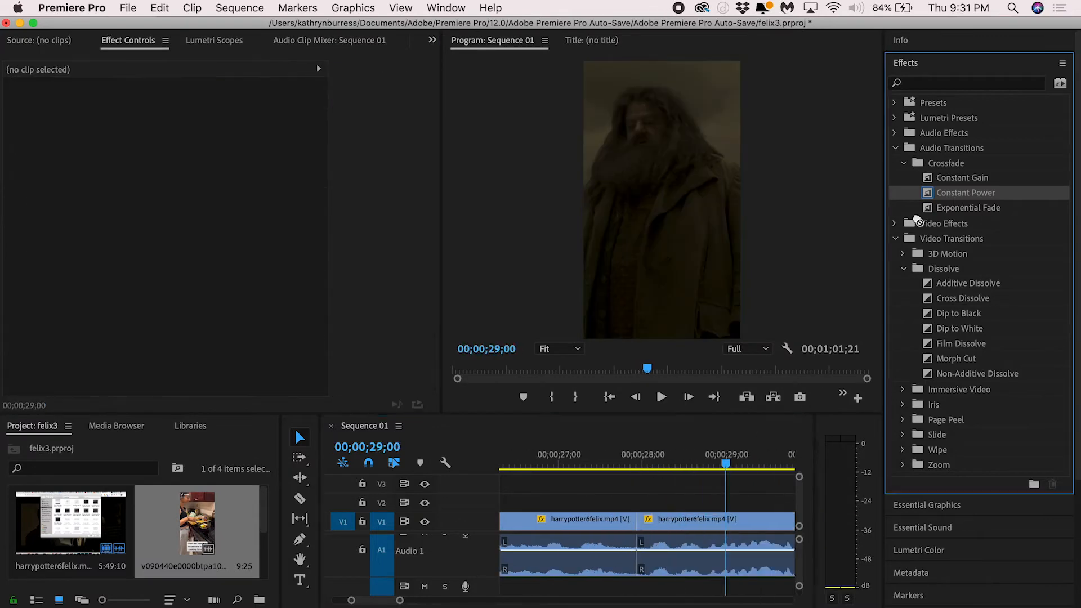
- Add a Constant Power crossfade at the audio cut near 00;00;28;00 and play it back
drag(966, 192, 647, 558)
click(607, 462)
key(space)
key(minus)
key(minus)
- Align nickionlyintro.mp3 on the Audio 2 track with the video cut at 00;00;30;11
click(569, 464)
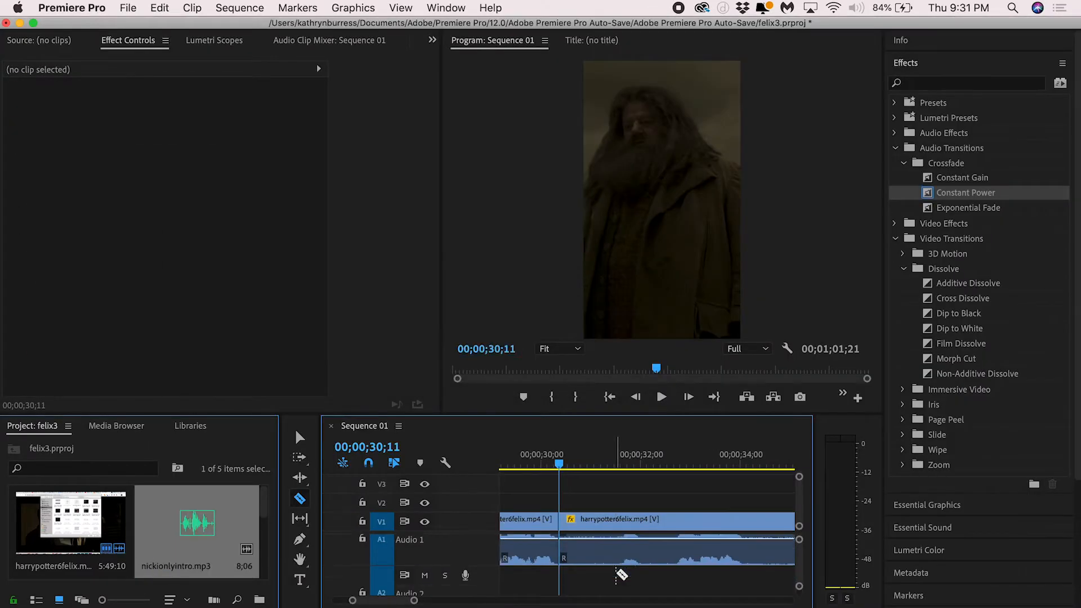
mouse_move(622, 576)
mouse_down()
mouse_move(569, 575)
mouse_move(602, 582)
mouse_up()
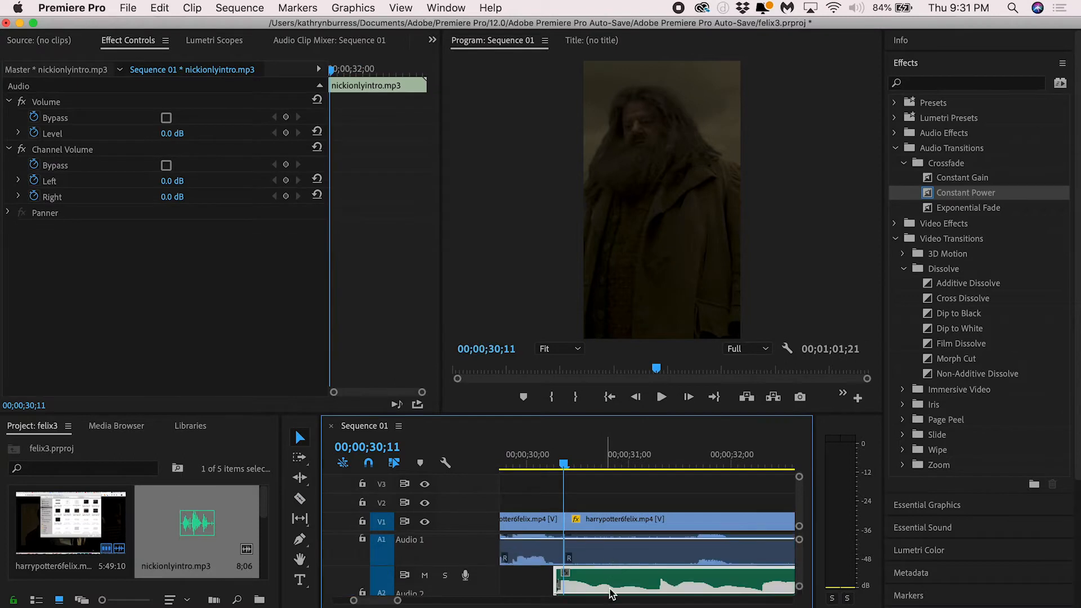
key(equal)
drag(562, 464, 620, 465)
key(minus)
click(599, 464)
click(631, 488)
- Move all clips following the short clip over nickionlyintro.mp3 later in the timeline to open a gap
key(minus)
key(minus)
key(minus)
drag(757, 498, 591, 532)
drag(608, 522, 662, 522)
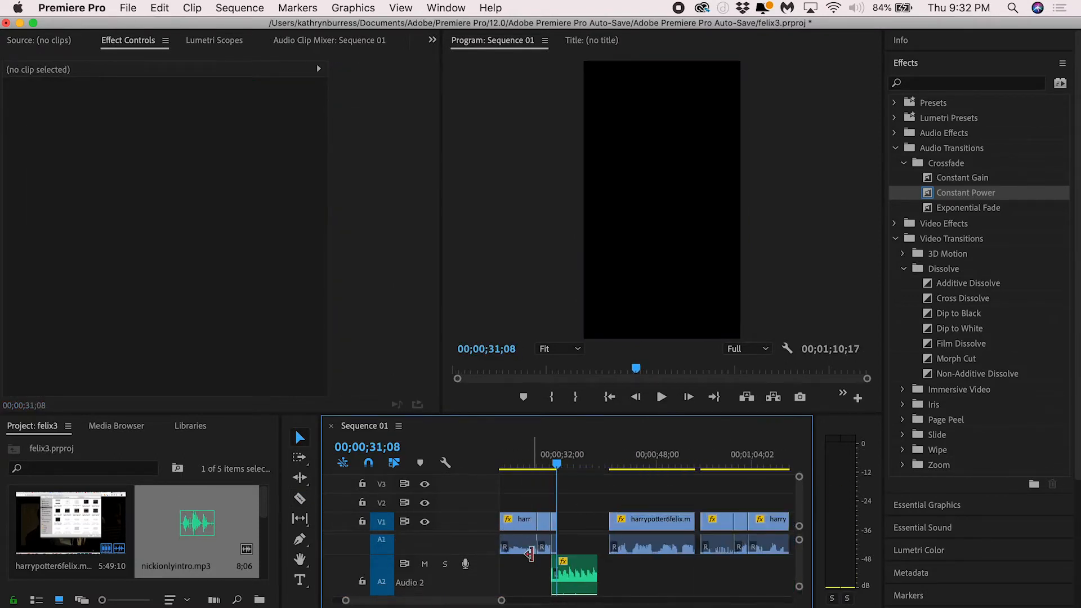
- Copy the short clip above nickionlyintro.mp3 and paste it three times in a row behind the original
key(equal)
key(equal)
key(equal)
right_click(617, 524)
click(658, 550)
key(super+v)
key(super+v)
key(super+v)
- Set the horizontal position of the first of the four repeated clips to -762 and play it back
click(595, 464)
click(601, 522)
drag(172, 117, 6, 118)
key(space)
key(space)
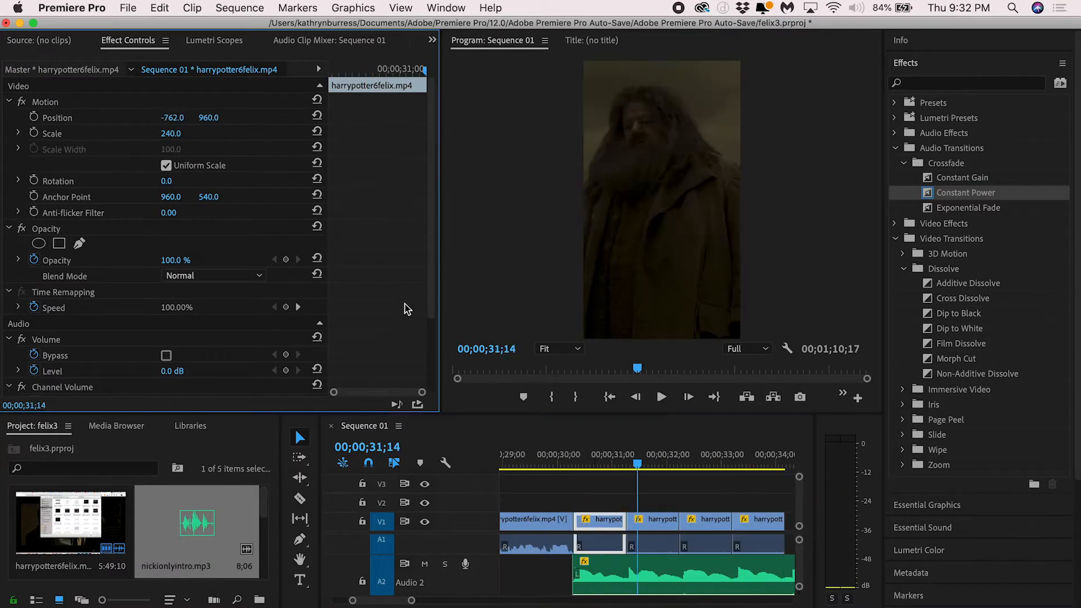
drag(624, 522, 595, 509)
key(super+z)
click(614, 457)
mouse_move(624, 502)
mouse_down()
mouse_move(600, 503)
mouse_move(615, 521)
mouse_move(615, 509)
mouse_up()
key(super+z)
click(598, 463)
key(super+z)
- Trim the end of the repeated clip on V2 slightly to match the music beat and play it back
click(577, 466)
key(space)
click(576, 465)
key(equal)
key(space)
drag(668, 508, 663, 511)
key(space)
key(space)
scroll(602, 549, up, 1)
- Lower the audio level of the first repeated clip and play the section back
drag(604, 540, 603, 561)
click(551, 465)
key(space)
key(space)
- Trim the start of the second repeated clip to the beat and place it directly behind the first on V1
key(minus)
click(686, 465)
key(equal)
key(equal)
drag(656, 508, 694, 527)
key(space)
key(space)
drag(723, 527, 638, 527)
- Move the third repeated clip later in the timeline and lower the audio level of the second one
drag(666, 527, 761, 529)
key(space)
click(610, 494)
key(minus)
key(minus)
click(613, 465)
drag(614, 539, 615, 560)
key(equal)
- Move the third repeated clip up to V2 and trim its start
drag(586, 527, 616, 527)
drag(658, 527, 748, 509)
key(space)
key(space)
drag(705, 463, 717, 464)
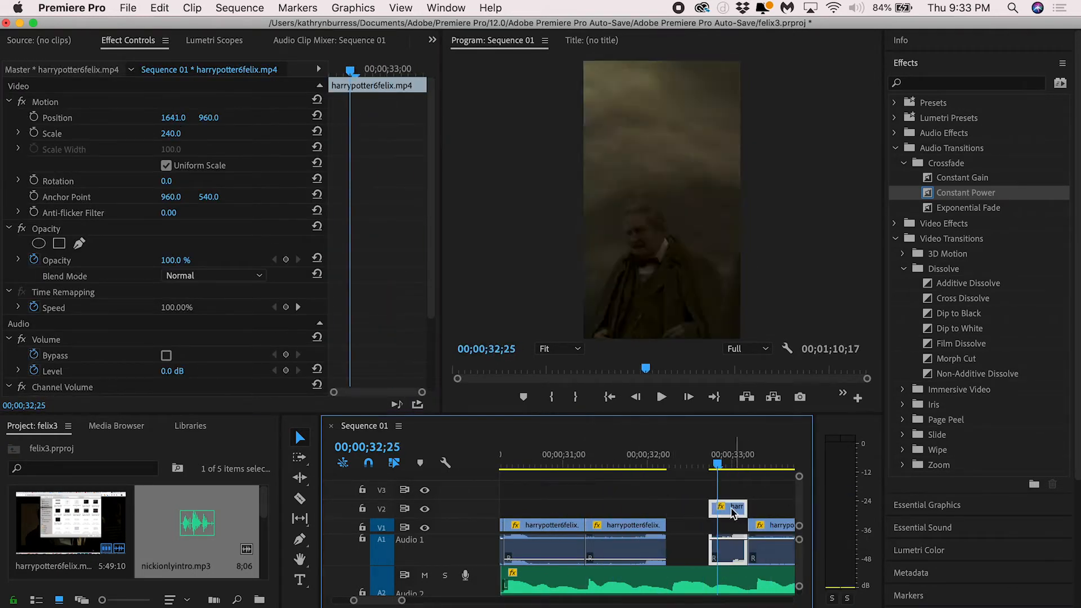
drag(670, 509, 697, 511)
click(706, 464)
- Finish trimming the third repeated clip and place it directly behind the second one on V1
drag(720, 509, 750, 508)
key(space)
key(space)
drag(669, 509, 705, 509)
drag(739, 510, 638, 524)
scroll(715, 523, up, 3)
click(617, 465)
key(space)
key(space)
- Play back the last repeated clip and trim its end to the music beat
drag(707, 525, 787, 524)
key(space)
key(space)
key(space)
drag(616, 466, 602, 458)
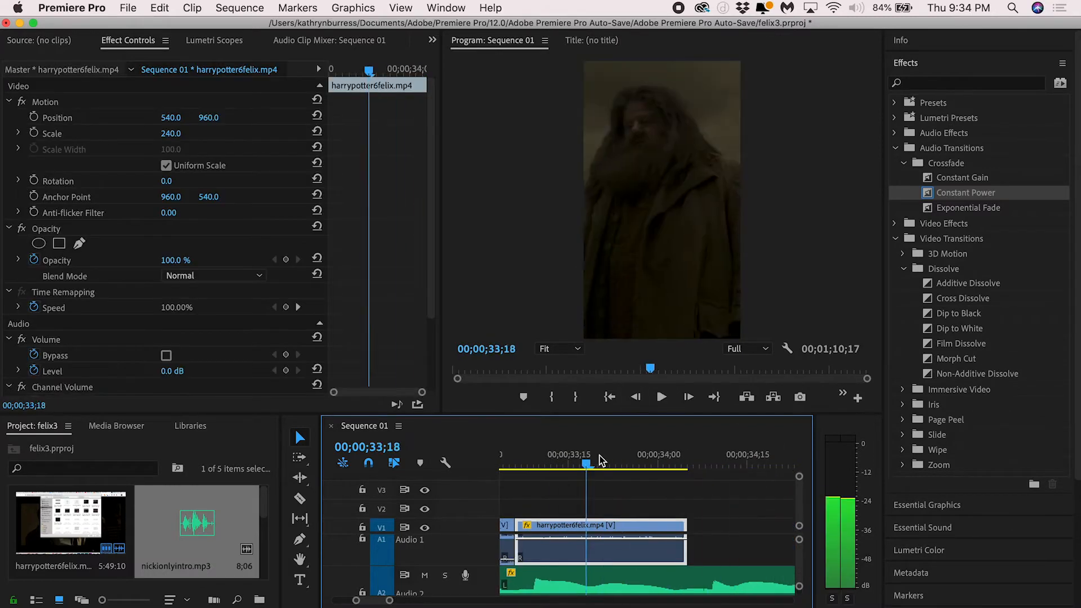
click(515, 466)
drag(710, 525, 687, 525)
- Cut nickionlyintro.mp3 at the end of the last repeated clip, delete the remainder and preview the section
key(c)
click(687, 583)
key(v)
click(716, 585)
key(Delete)
click(605, 464)
click(599, 526)
click(540, 462)
key(space)
key(space)
- Play the repeated clips back and close the gap that follows them
key(minus)
key(minus)
click(547, 455)
key(space)
click(702, 548)
click(239, 8)
click(282, 383)
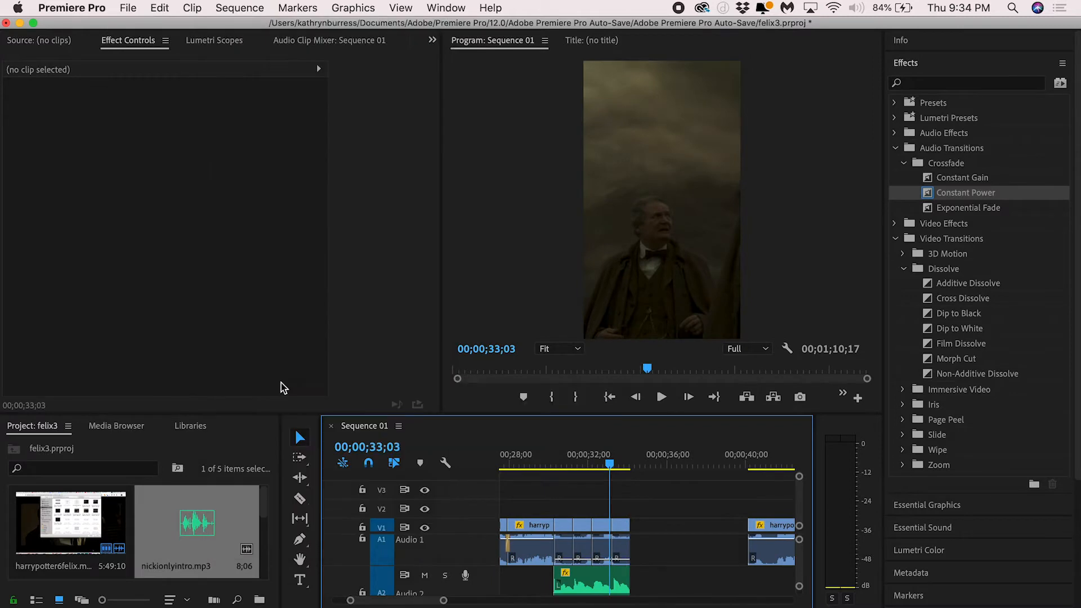
- Move nickionlyintro.mp3 up onto the Audio 1 track beneath the repeated clips and play it back
key(space)
key(space)
key(equal)
scroll(688, 577, down, 3)
key(Left)
drag(552, 563, 552, 539)
click(522, 457)
key(space)
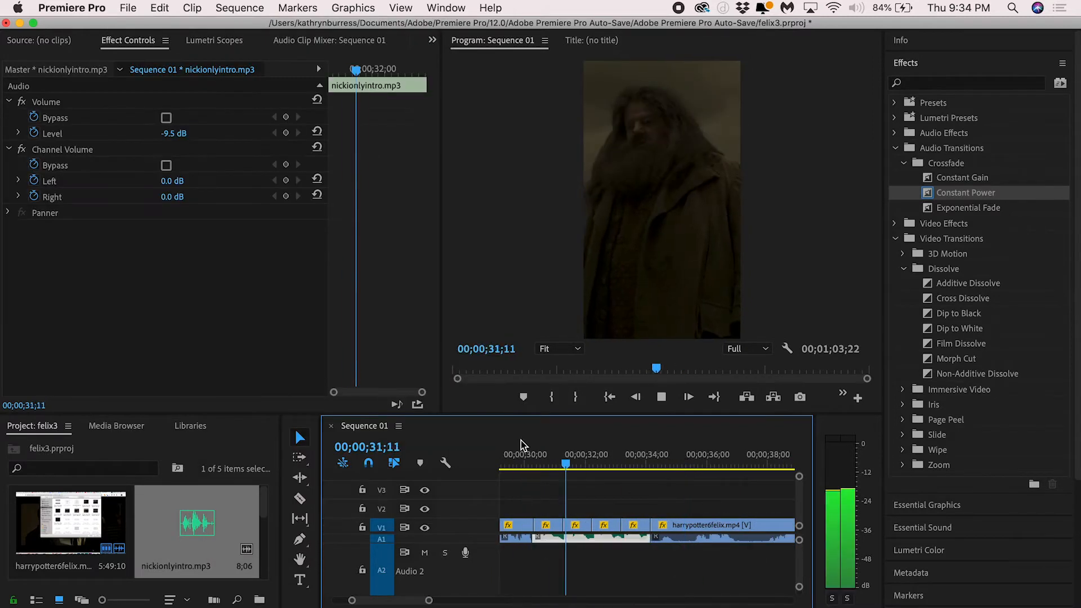
key(space)
- Add a Constant Power crossfade lasting 00;00;00;10 at the cut between nickionlyintro.mp3 and the following clip, and play it back
key(equal)
key(equal)
scroll(636, 557, up, 2)
click(636, 525)
key(space)
key(space)
click(626, 464)
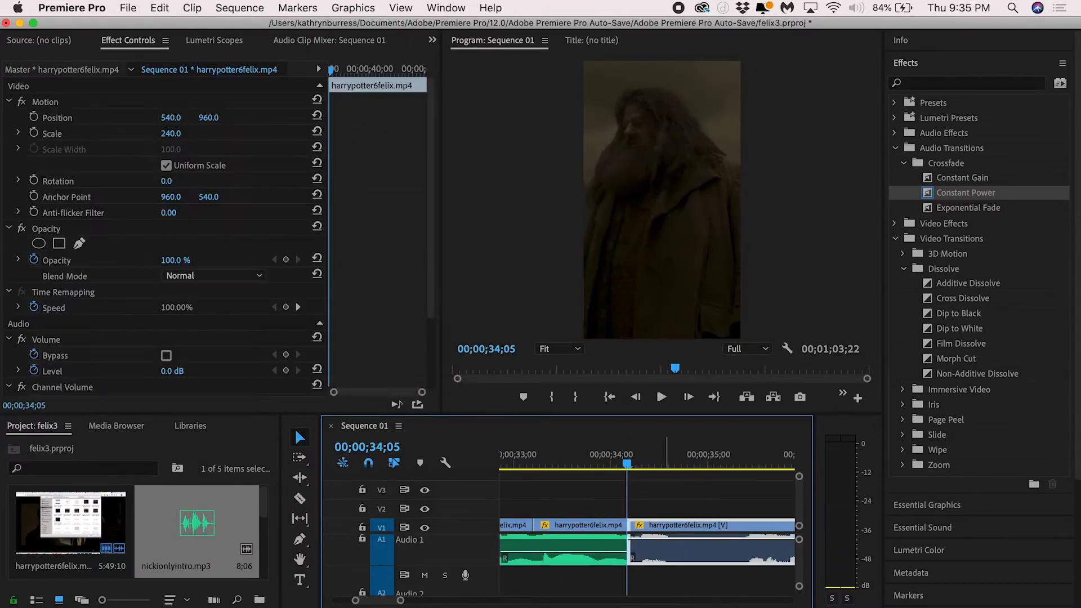
drag(984, 195, 663, 557)
drag(674, 547, 642, 546)
click(595, 451)
key(space)
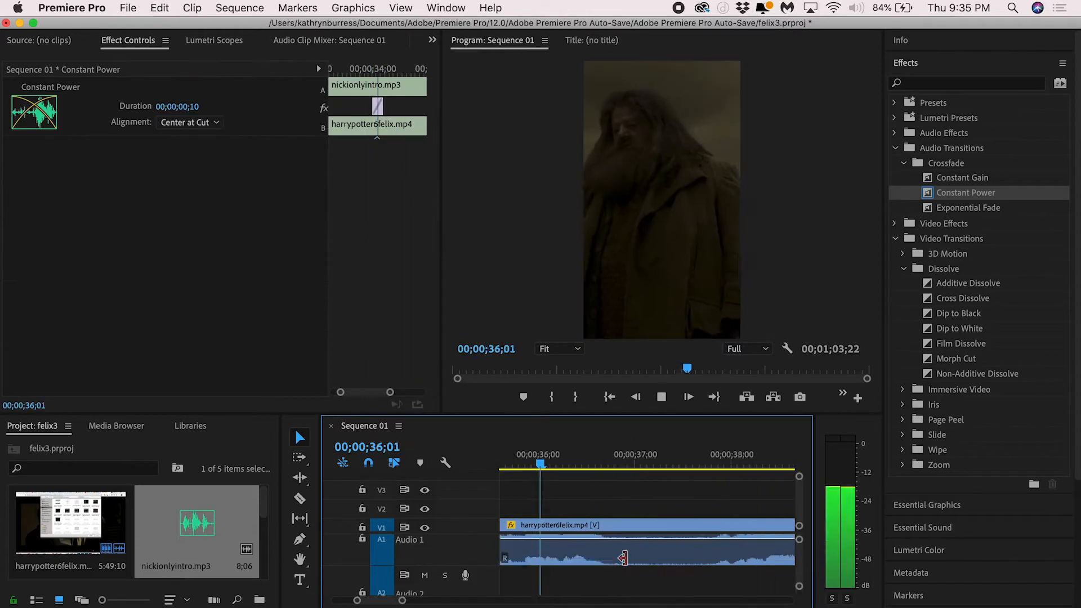
key(space)
- Preview the long clip following the crossfade and set its horizontal position to 688
key(minus)
click(598, 462)
key(space)
key(space)
click(599, 525)
drag(668, 463, 618, 463)
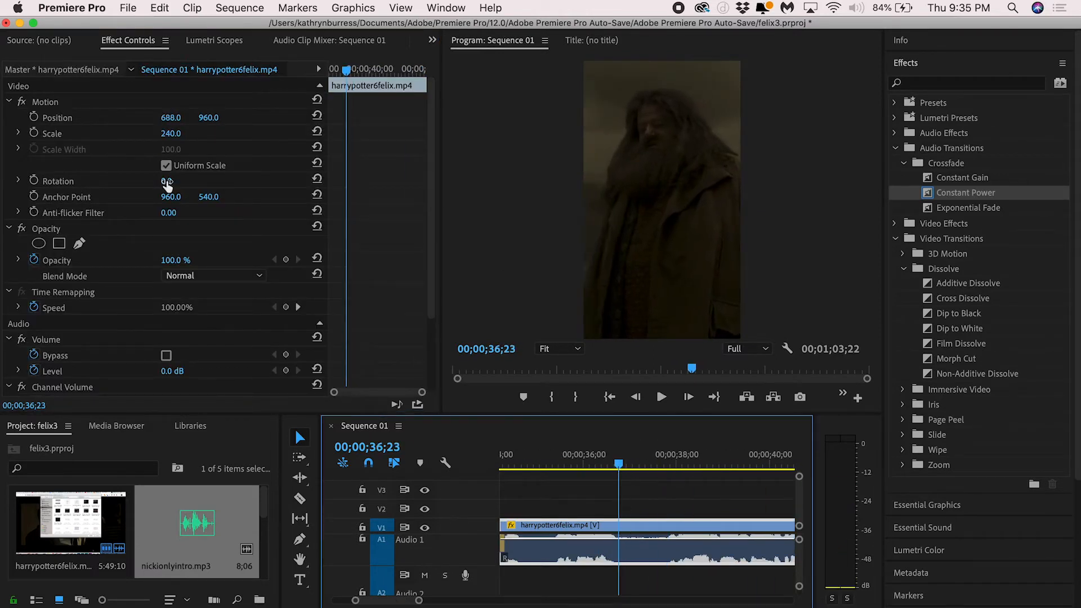
- Animate the clip's Position and Scale from keyframes at 00;00;36;23 to 2582, 547 and 416 at 00;00;37;24, and play it back
click(33, 117)
click(34, 133)
key(space)
key(space)
drag(171, 118, 269, 134)
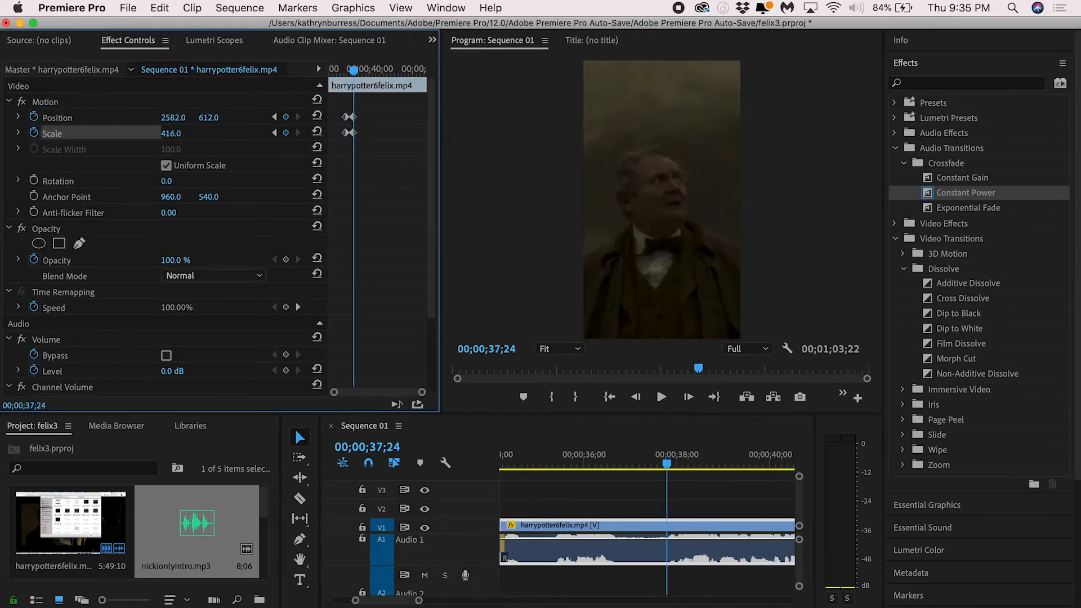
drag(208, 118, 147, 118)
click(599, 453)
key(space)
key(space)
- Try splitting the long clip just before 00;00;39;00
scroll(653, 450, right, 2)
click(652, 454)
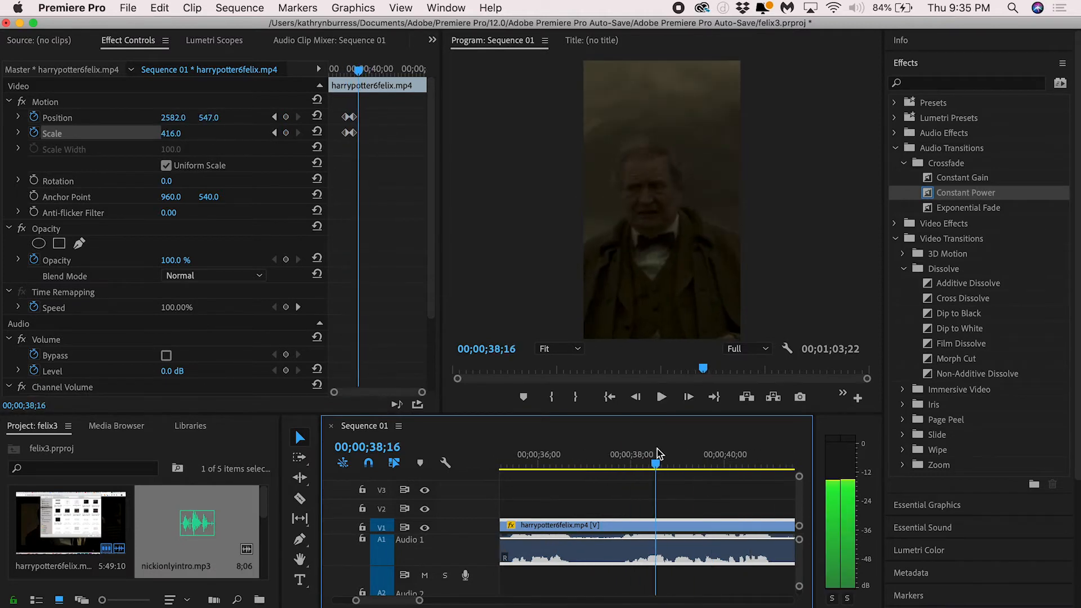
key(super+k)
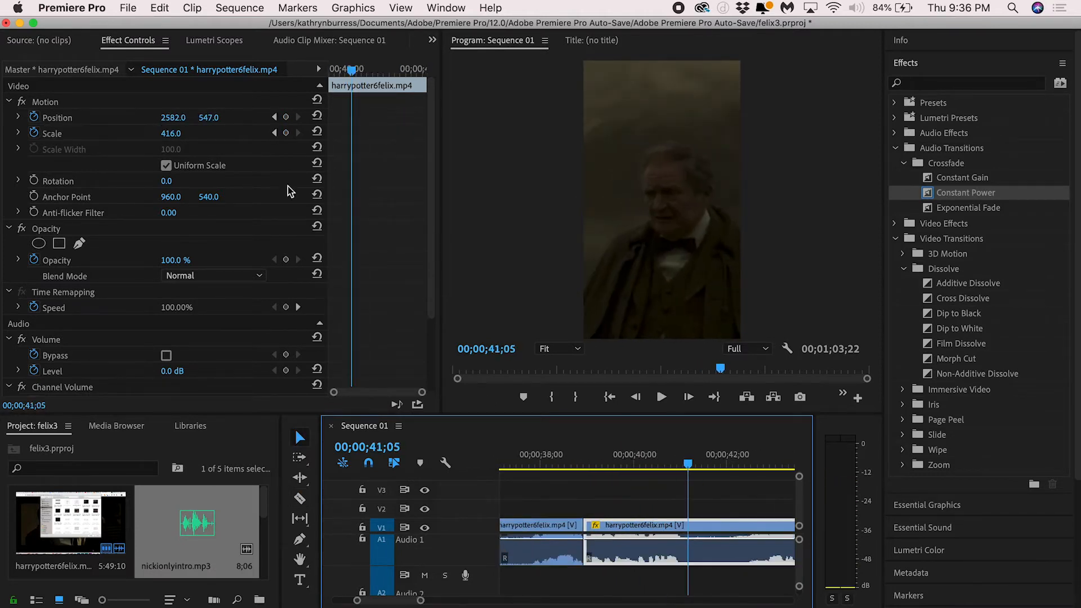
- Copy the earlier harrypotter6felix.mp4 clip around 00;00;23 so its motion attributes can be reused
click(569, 523)
click(575, 457)
right_click(566, 525)
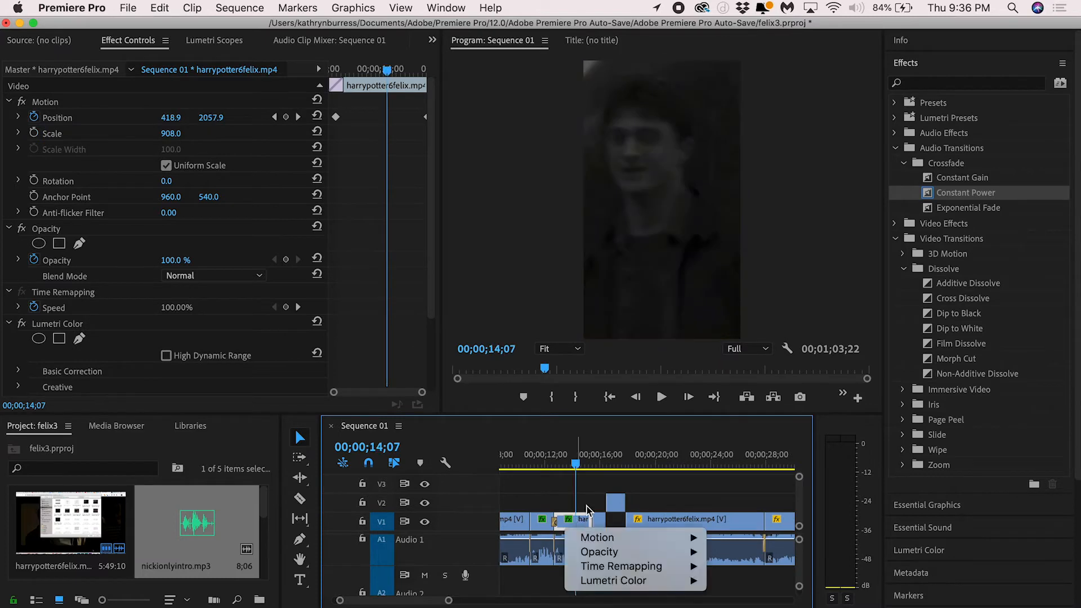
click(702, 454)
right_click(705, 549)
- Try pasting the copied attributes, Position -579, 960 and Scale 240, onto the piece following the split, and play it back
scroll(675, 540, right, 5)
click(679, 455)
click(682, 541)
key(super+alt+v)
click(644, 584)
click(664, 455)
key(space)
key(space)
key(=)
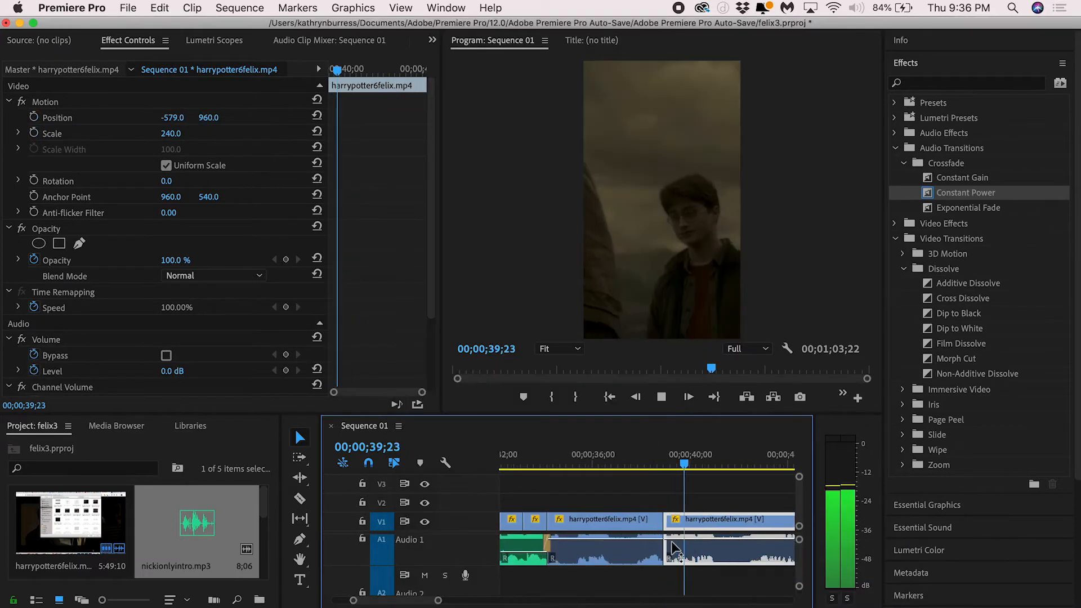
- Play across the split and undo the attribute paste and the cut
click(653, 458)
key(space)
key(space)
key(super+z)
key(super+z)
- Try holding the zoomed framing on the rejoined clip with Position and Scale keyframes near 00;00;39;00
click(667, 457)
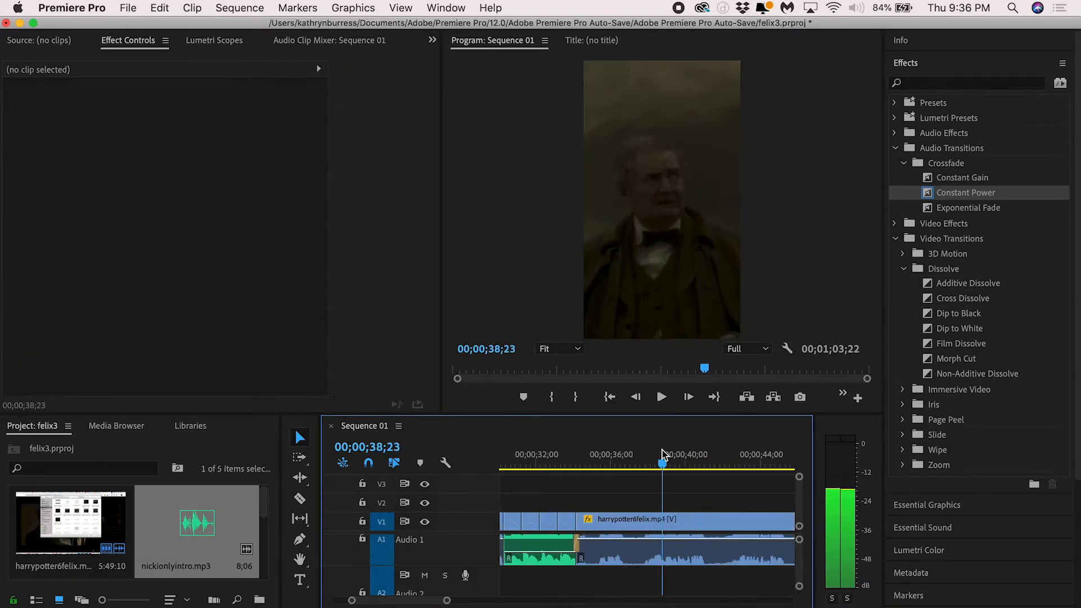
click(665, 519)
key(=)
click(634, 457)
click(654, 457)
click(286, 117)
click(286, 133)
- Try zooming back out at 00;00;39;11 with horizontal position 825, scale 256 and an adjusted vertical position, and play it back
click(681, 458)
drag(172, 118, 56, 118)
drag(180, 134, 90, 134)
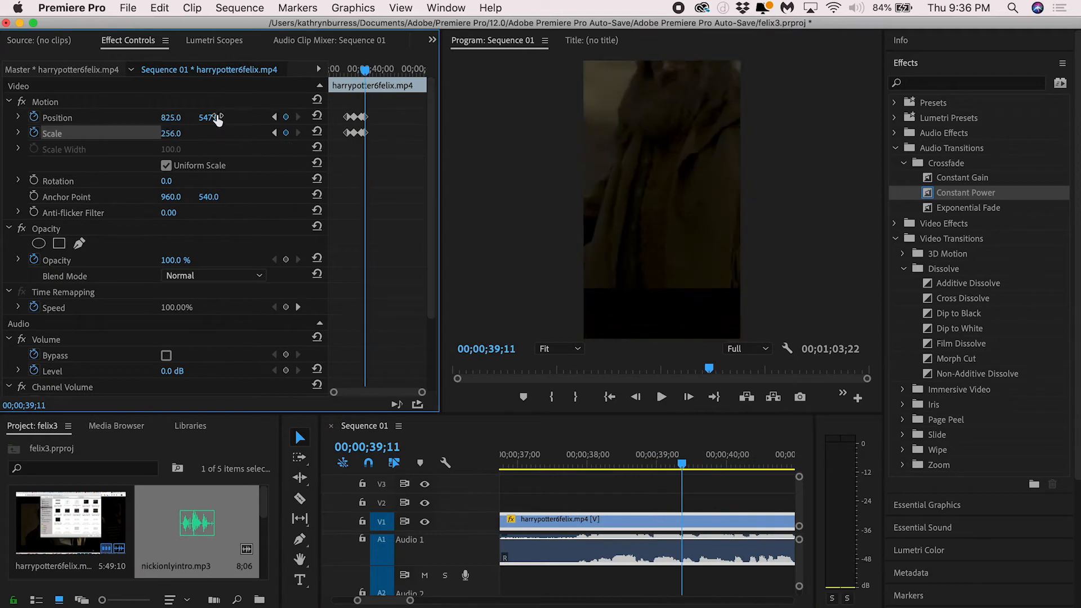
drag(209, 118, 361, 118)
click(625, 457)
key(space)
key(space)
click(652, 459)
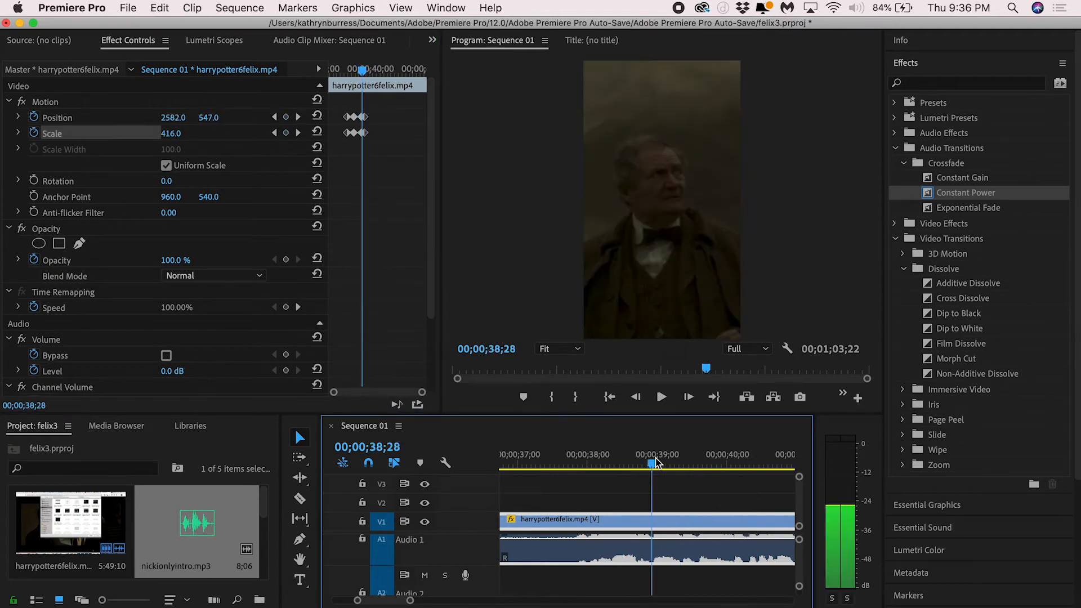
- Open the Audio Clip Mixer and play back the long clip to check its audio levels and find the cutting point
click(381, 142)
key(=)
key(=)
click(330, 41)
click(566, 454)
key(space)
key(-)
key(-)
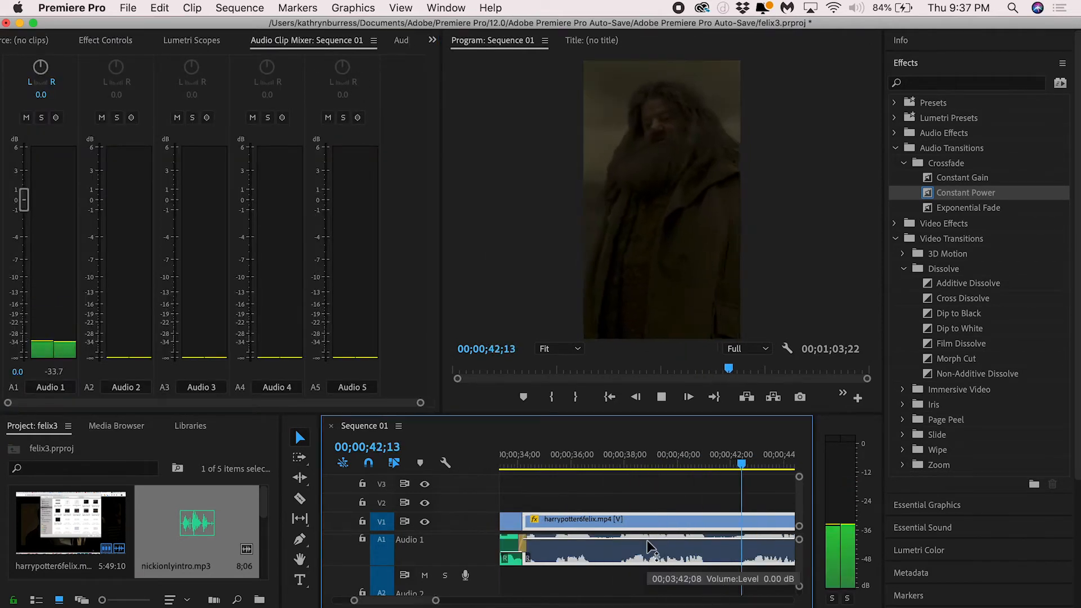
key(space)
scroll(648, 543, right, 1)
click(671, 457)
key(space)
key(space)
click(618, 459)
key(space)
key(space)
- Split the long clip just before 00;00;39;00 and paste the copied attributes onto the second piece
key(=)
key(=)
click(617, 463)
key(super+k)
click(636, 464)
right_click(643, 531)
click(678, 604)
key(Return)
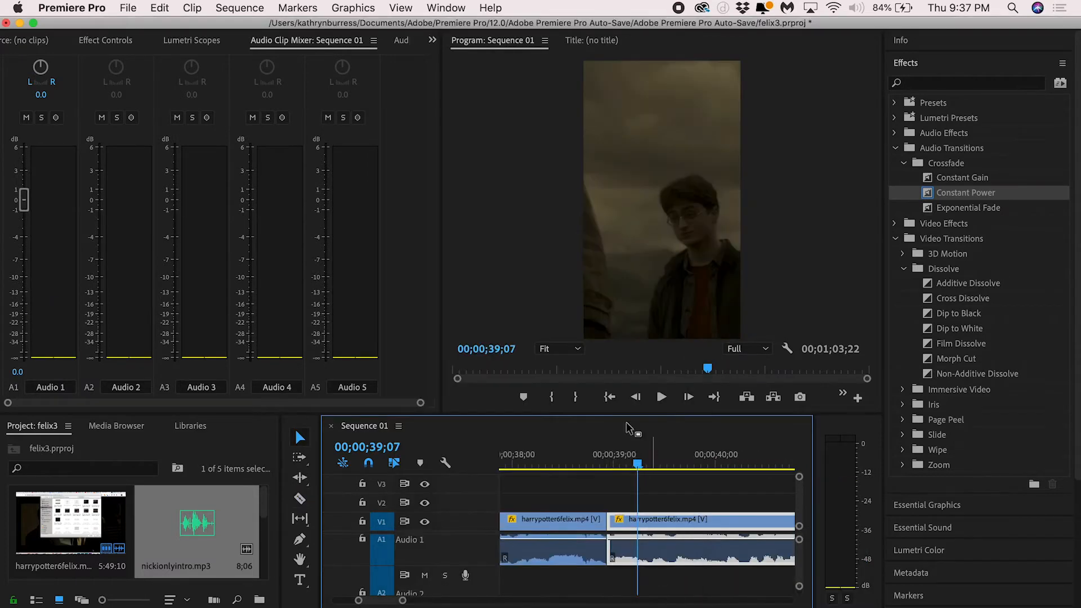
- Play back the second piece and set its horizontal position to 609
key(space)
key(space)
scroll(614, 507, left, 2)
click(105, 40)
drag(171, 117, 208, 133)
key(-)
key(-)
click(617, 458)
key(space)
key(space)
click(33, 117)
click(34, 133)
key(super+z)
key(super+z)
- Split the clip near 00;00;42;16 and keyframe the first piece's Position and Scale, reaching -1972, 597 and 460 at 00;00;41;19
drag(732, 464, 730, 465)
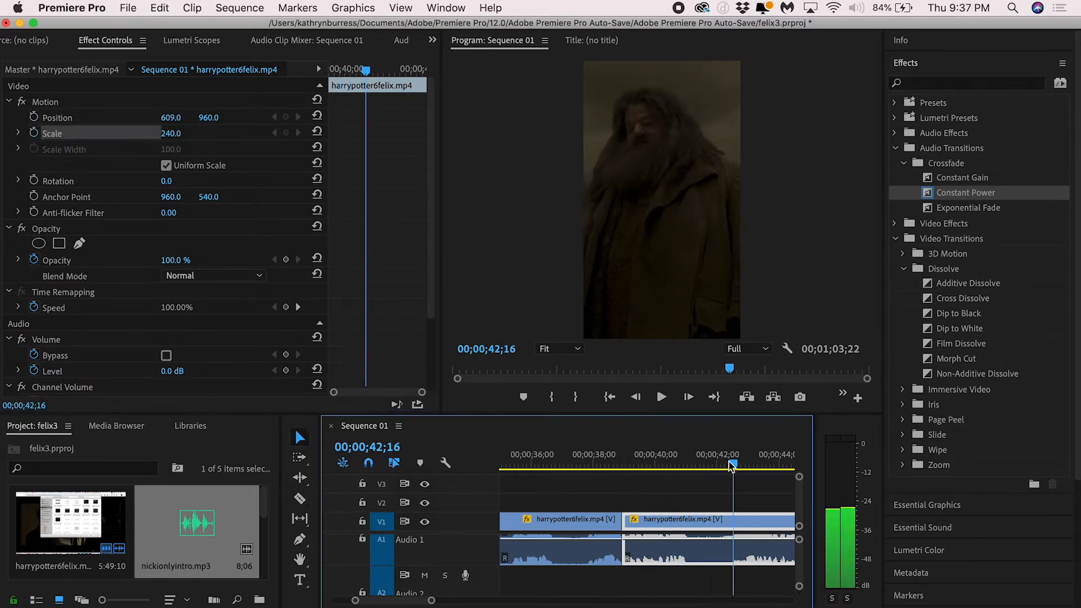
key(v)
click(34, 117)
click(34, 134)
key(space)
key(space)
drag(170, 118, 11, 118)
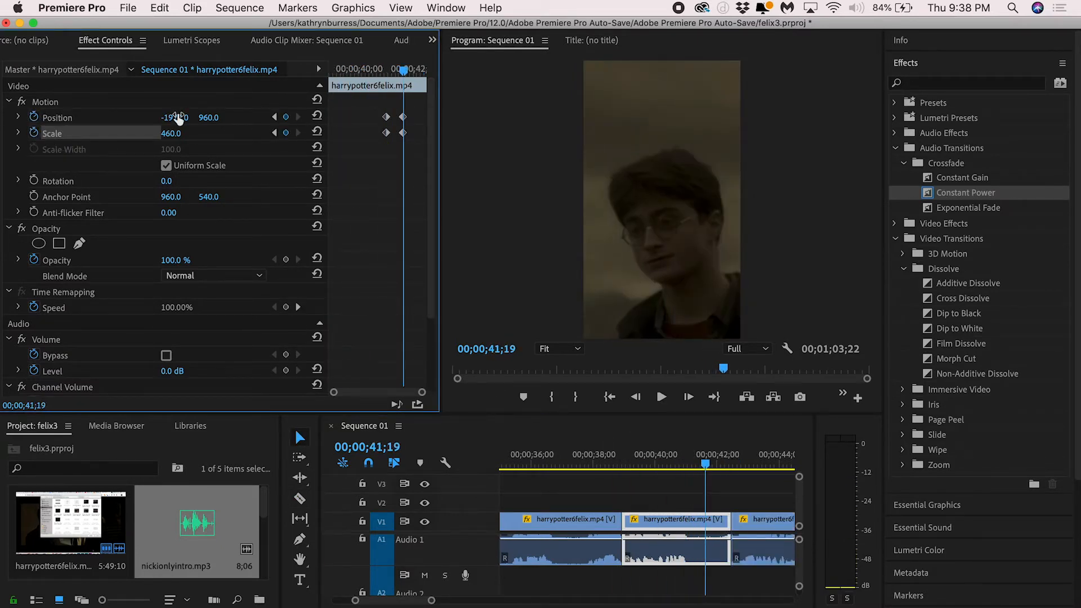
- Play back the zoomed section and close the gap before the clip that starts near 00;00;48;20
click(680, 453)
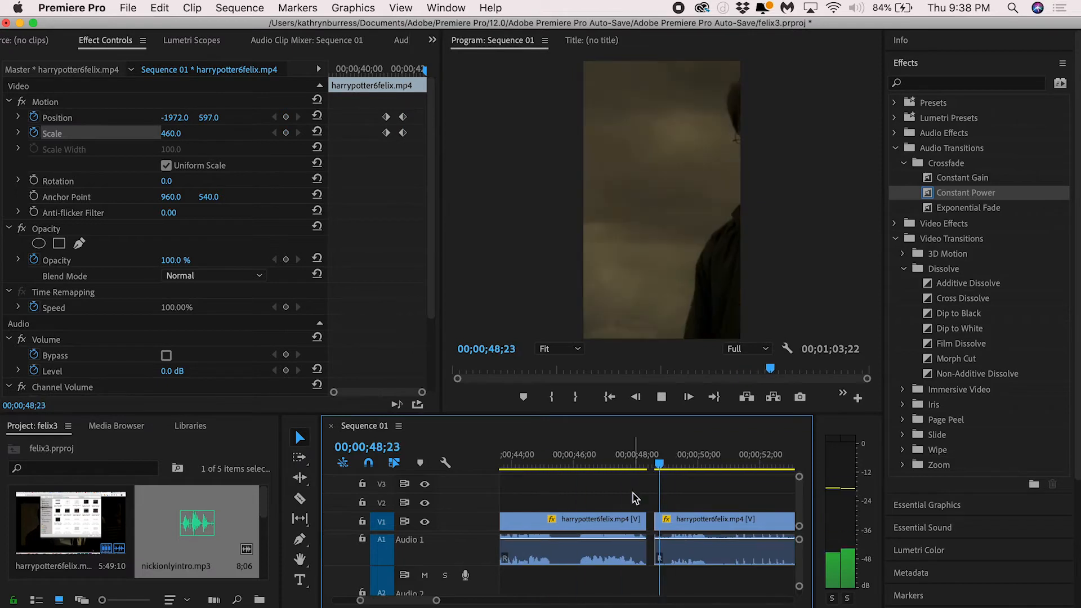
key(space)
drag(690, 552, 682, 552)
click(636, 455)
key(space)
key(space)
- Set the moved clip's horizontal position to -214 and play it through to its end
drag(171, 118, 12, 118)
scroll(650, 491, right, 3)
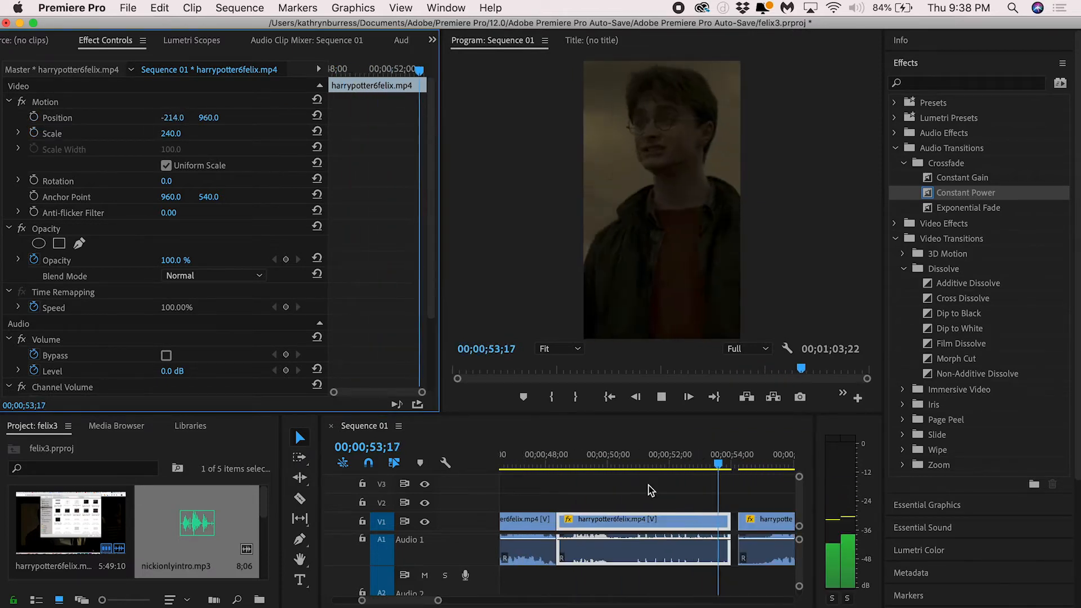
key(space)
click(678, 455)
key(equal)
key(space)
key(space)
- Move the next clip back to close the gap at about 00;00;54;00 and play it
scroll(703, 512, right, 3)
drag(710, 524, 698, 525)
key(space)
key(space)
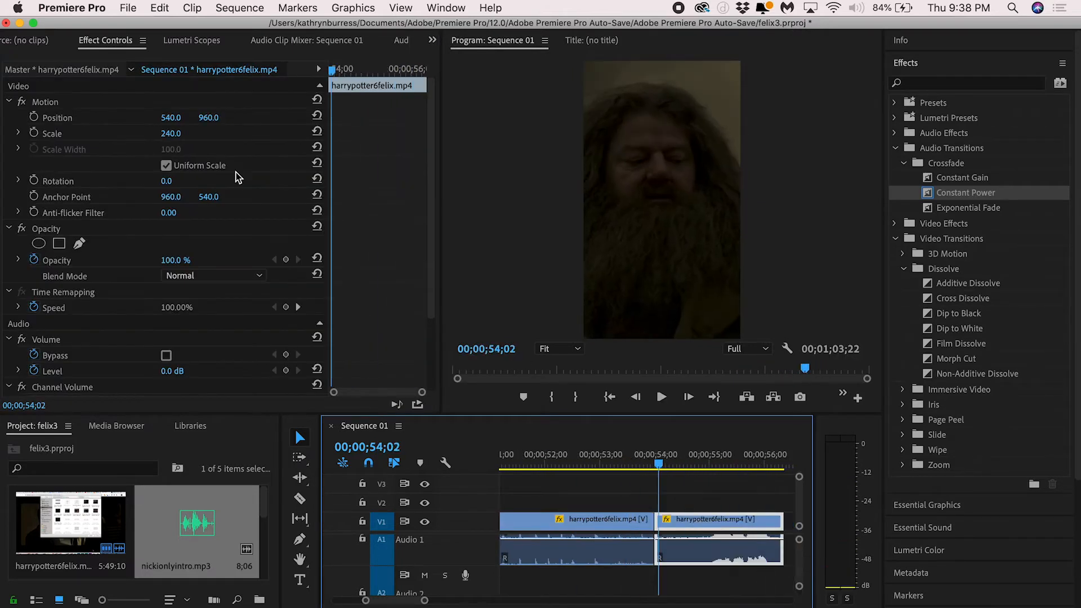
- Animate the clip's Position and Scale from keyframes at 00;00;54;02 to 765, 1345 and 483 at 00;00;54;24, and play it back
click(34, 117)
click(34, 133)
key(space)
key(space)
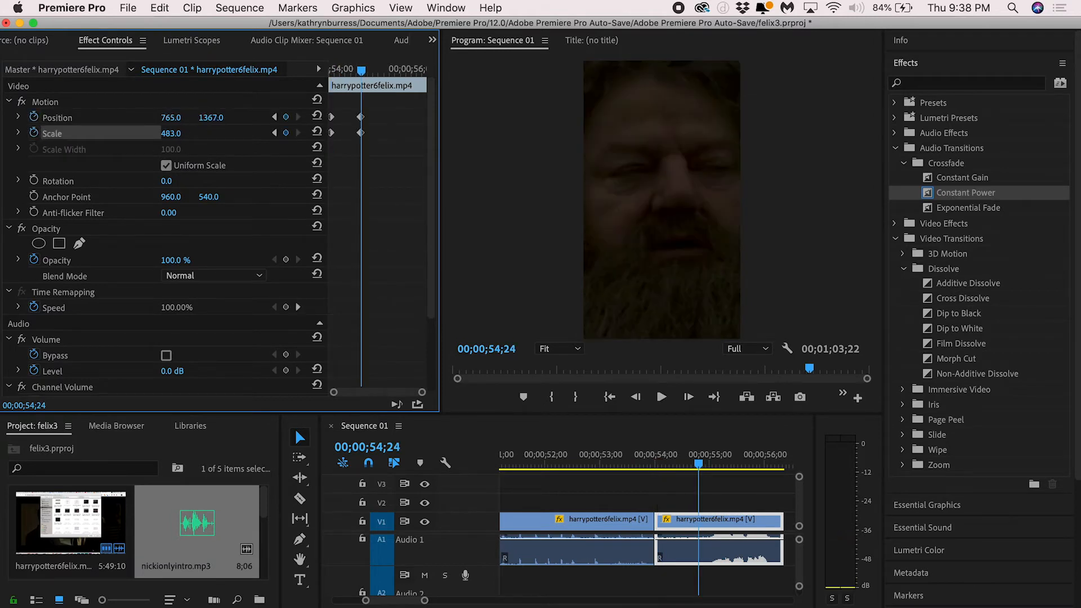
drag(208, 117, 425, 118)
click(658, 457)
key(space)
key(minus)
key(minus)
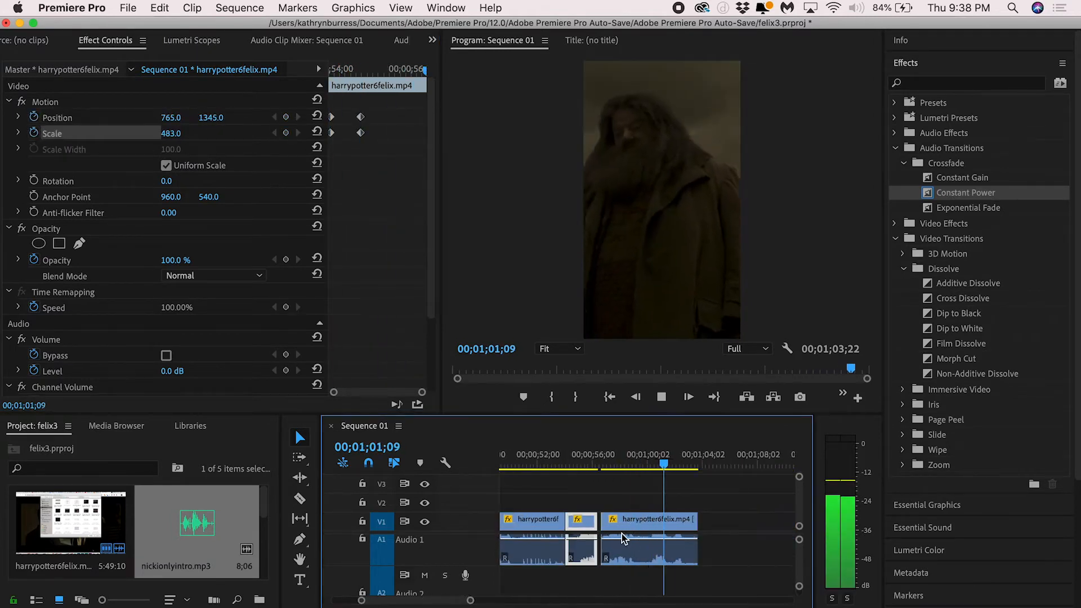
- Shorten the final clip so the sequence ends at 00;00;59;25, and keyframe its Position at 1884, 960 and Scale at 240
click(648, 456)
right_click(694, 552)
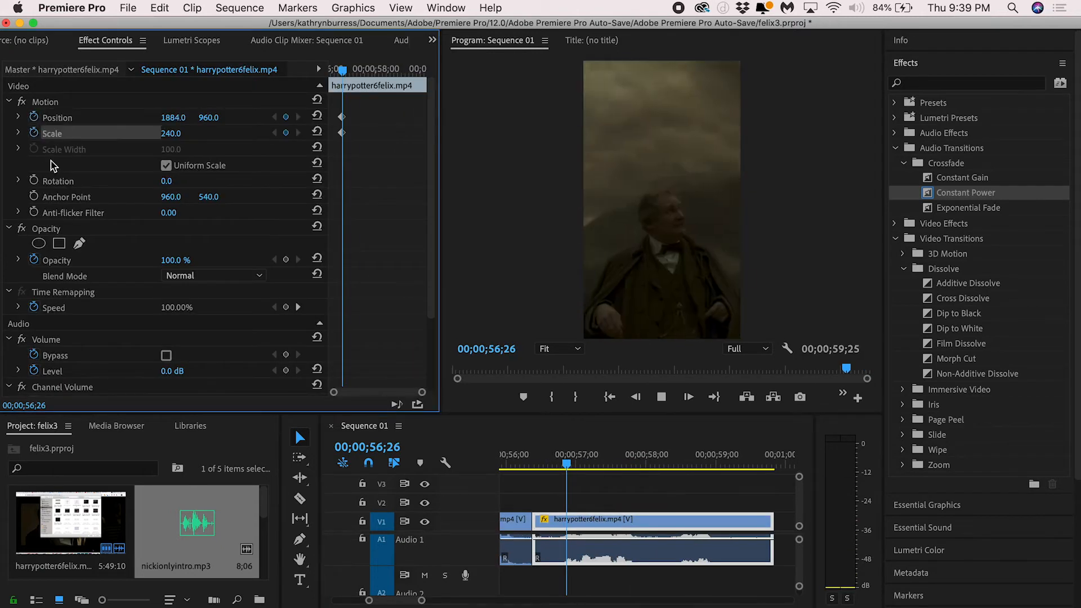
drag(173, 117, 158, 118)
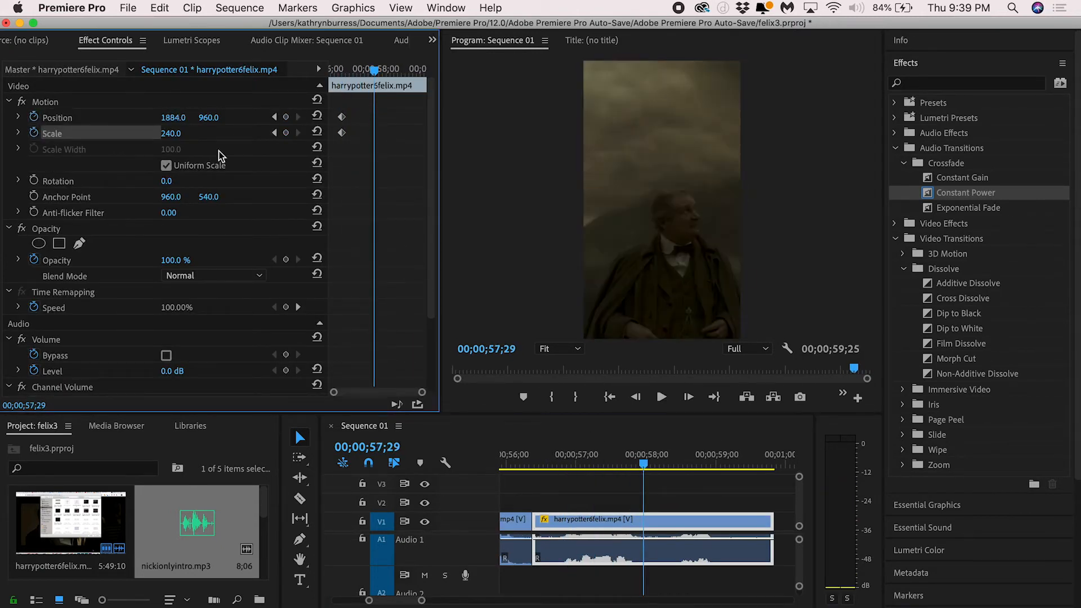
- Step frame by frame through the final clip from 00;00;57;29 to examine its timing
key(Right)
key(Right)
key(Right)
key(Right)
key(Right)
key(Right)
key(Right)
key(Right)
key(Right)
key(Right)
key(Right)
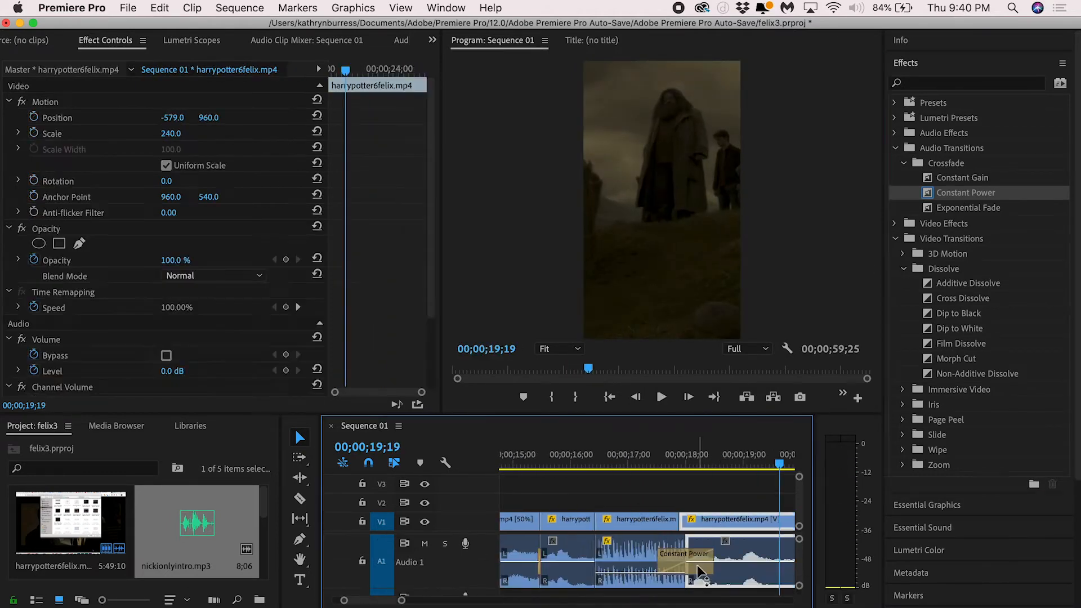
- Set the Constant Power crossfade near 00;00;18;00 to a duration of 00;00;00;04 and save the project
click(701, 571)
key(super+s)
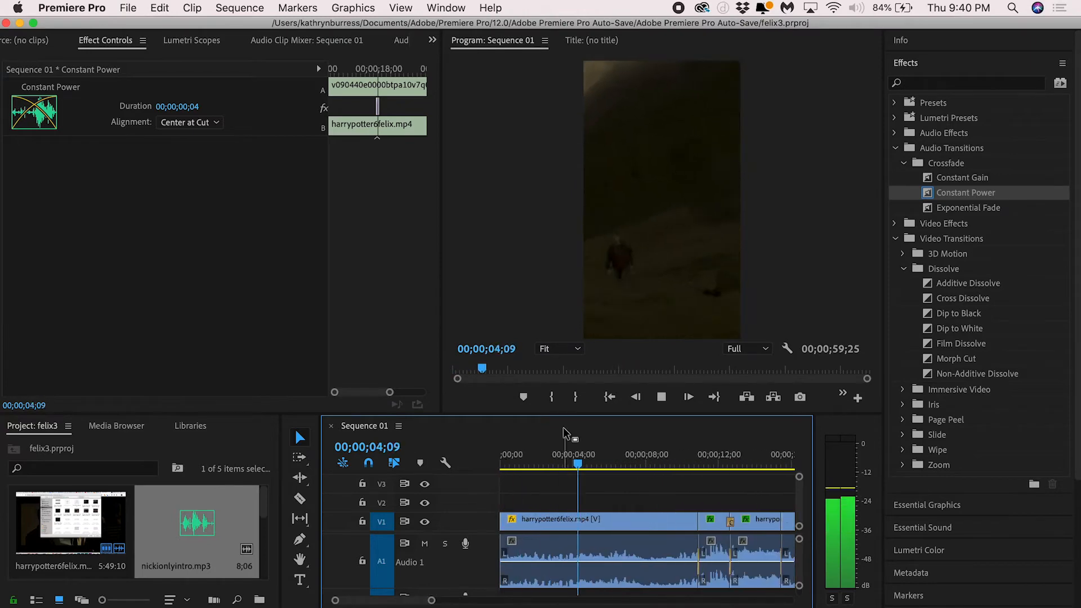
- Add the title "making my way downtown" in the upper part of the frame, centred in Courier New Regular at size 76
click(299, 579)
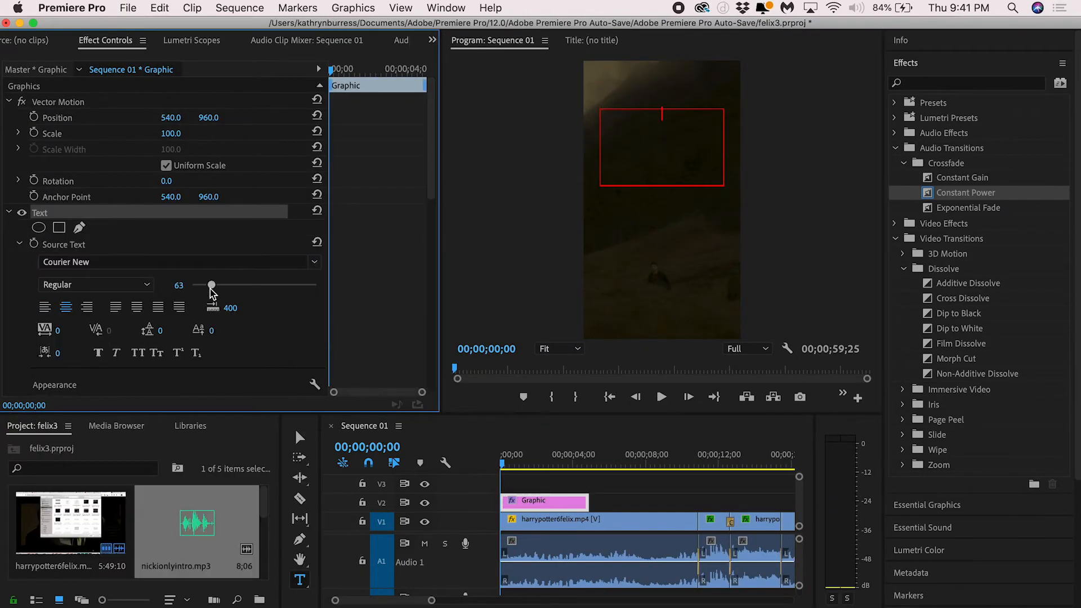
drag(210, 289, 215, 286)
click(685, 136)
scroll(212, 293, down, 5)
click(43, 308)
click(74, 309)
click(558, 152)
click(712, 143)
drag(298, 309, 308, 309)
- Extend the title graphic to the end of the first video clip and return the playhead to the start
drag(502, 463, 547, 459)
drag(587, 502, 698, 506)
drag(534, 456, 503, 463)
- Cut the title into short pieces five frames apart up to 00;00;02;25
key(equal)
key(equal)
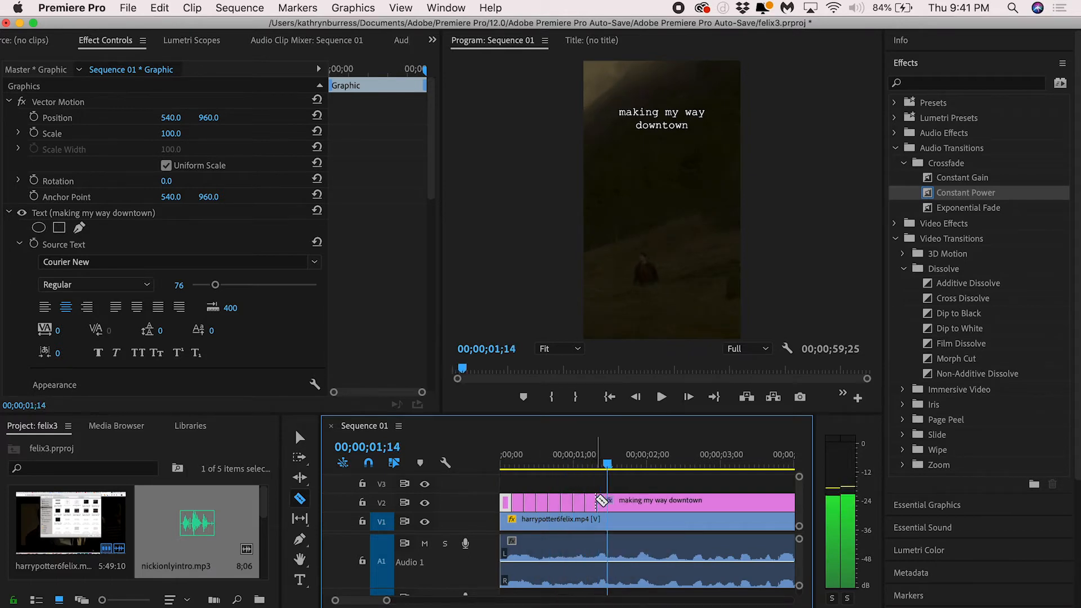
click(684, 501)
key(shift+Right)
click(695, 502)
key(shift+Right)
click(708, 502)
- Delete every other short title piece and the long remainder after 00;00;02;25 so the title flashes
key(v)
click(723, 503)
key(Delete)
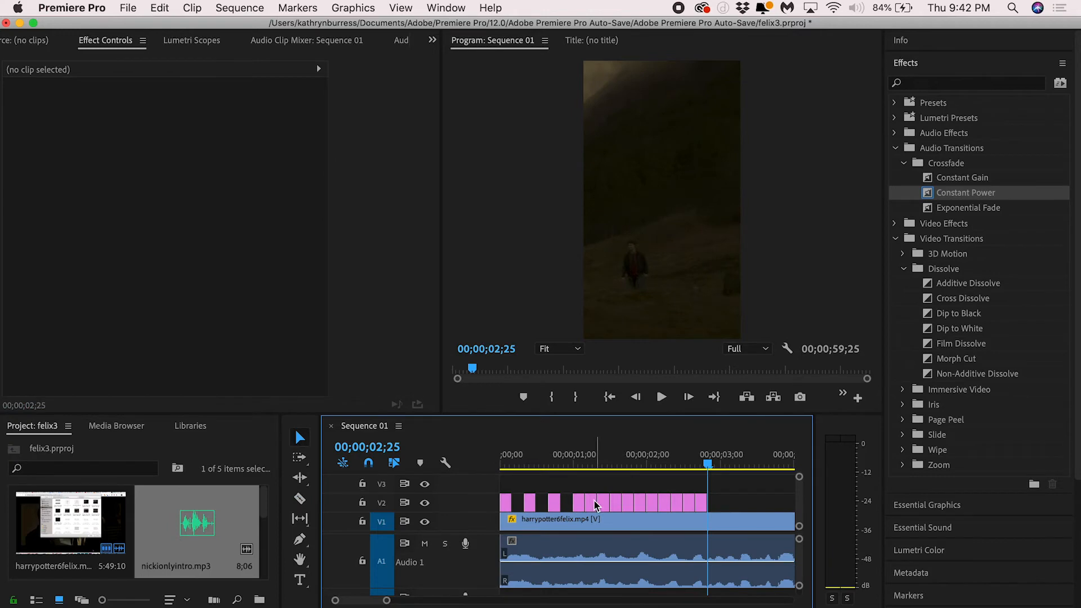
click(643, 502)
key(Delete)
click(665, 503)
key(Delete)
click(690, 502)
key(Delete)
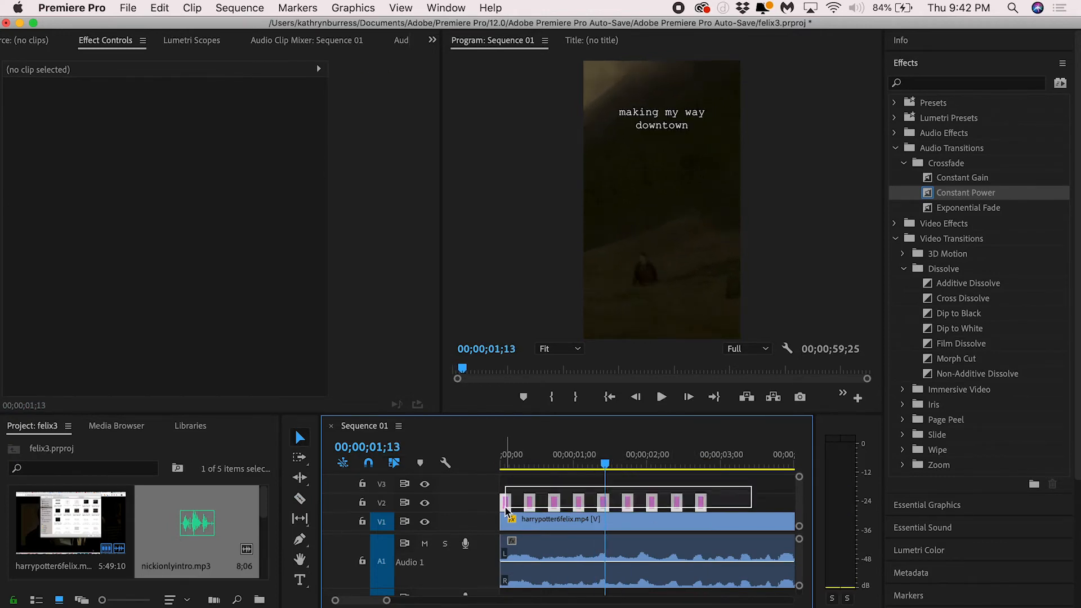
- Select all remaining title pieces, shift them slightly later together, and return the playhead to the sequence start
drag(504, 509, 504, 508)
drag(505, 503, 517, 503)
drag(508, 454, 489, 452)
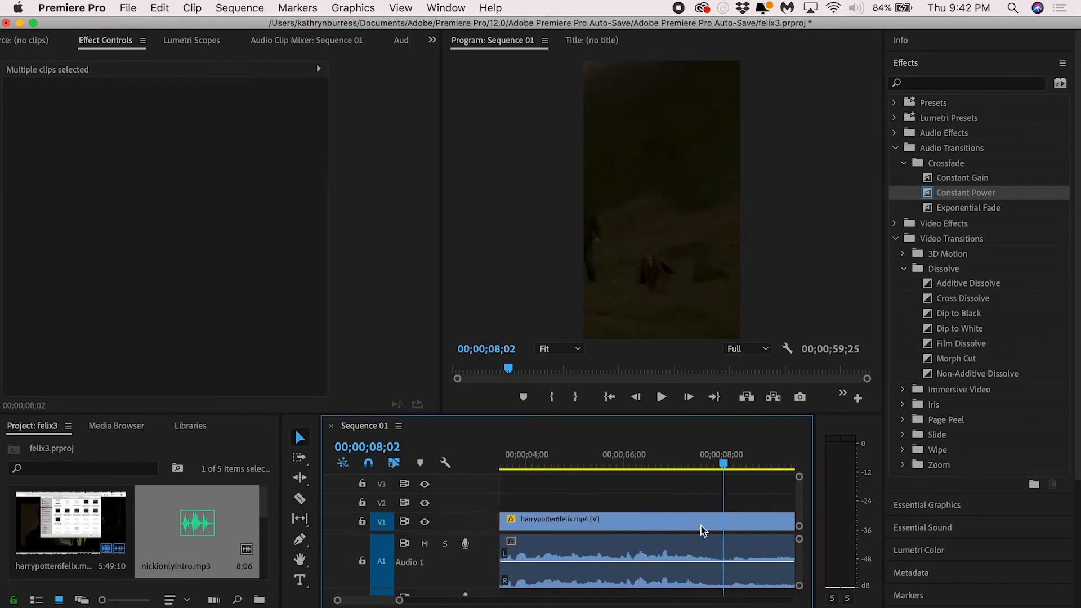
- Keyframe a zoom on the first clip near 00;00;08;02, with Scale 466 and horizontal Position -2206, and reduce the vertical Position
click(695, 538)
key(space)
drag(170, 133, 298, 134)
drag(172, 117, 11, 118)
drag(208, 118, 113, 117)
key(space)
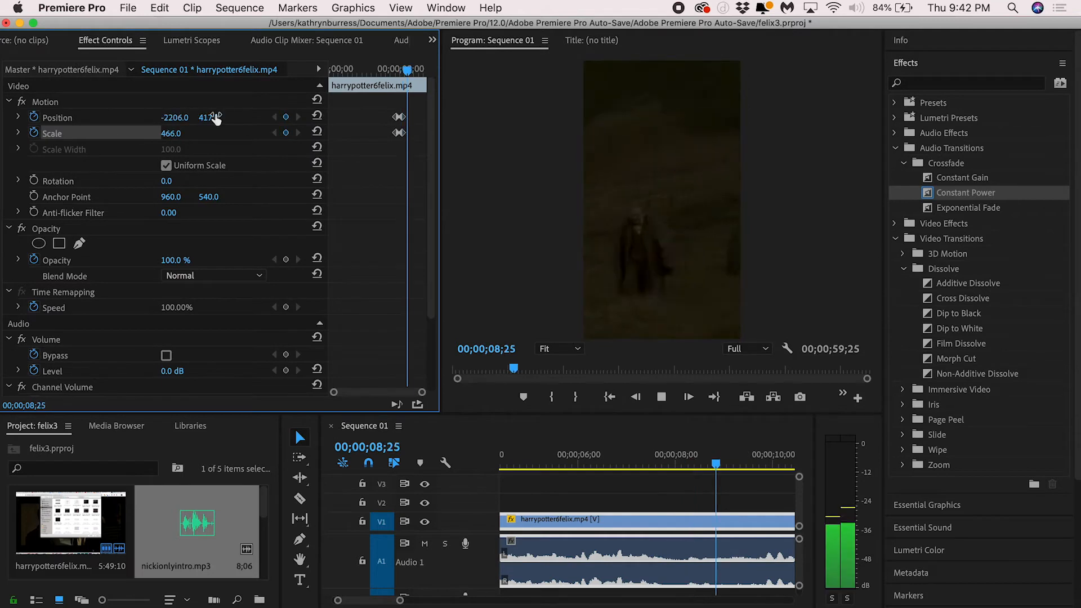
- Play back the zoom around 00;00;08;00 and move the clip's Scale keyframe slightly earlier
click(574, 457)
key(space)
key(space)
drag(333, 392, 374, 392)
click(336, 69)
key(space)
key(space)
drag(362, 133, 352, 133)
- Draw a text box across the frame near 00;00;08;00 and enter the title "counterproductive to WHAT"
click(620, 495)
click(622, 530)
key(t)
drag(601, 120, 721, 194)
text(counterproductive to WHAT)
key(super+a)
click(7, 212)
- Replace the title's text with "this hike is a lil too productive for me", centred in Courier New Regular at size 54
key(n)
key(space)
key(space)
click(652, 505)
click(300, 579)
click(701, 125)
key(super+a)
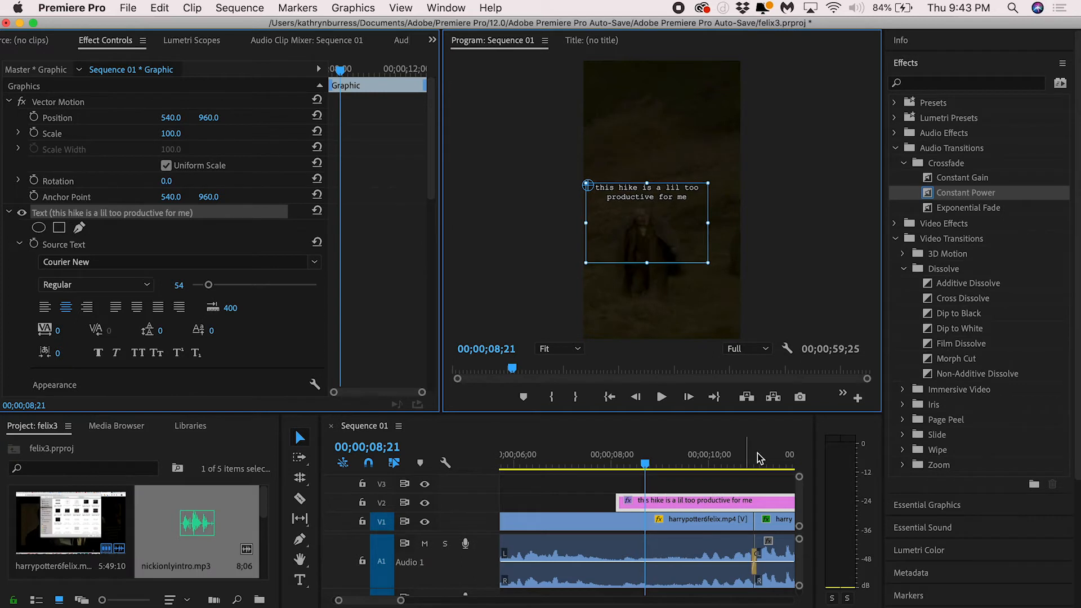
- Add Position keyframes at the start of the hike title so it slides vertically into 540, 960
click(580, 463)
key(space)
key(space)
mouse_move(581, 458)
mouse_down()
mouse_move(613, 465)
mouse_move(591, 466)
mouse_up()
click(626, 503)
click(33, 117)
drag(210, 118, 175, 118)
key(space)
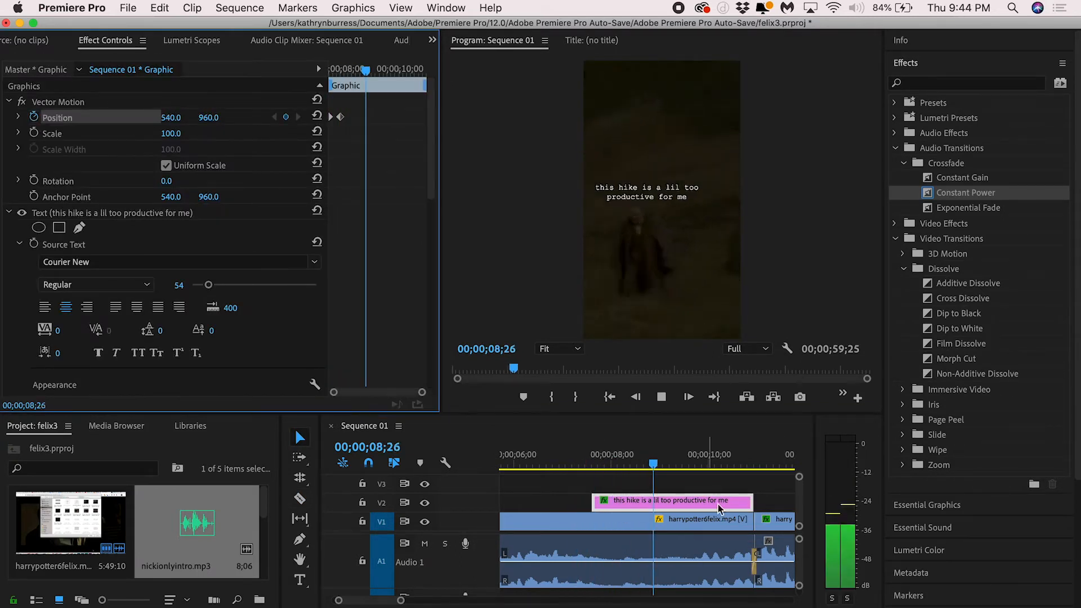
- Lower the imported audio clip near 00;00;11;00 to -4.5 dB and play the sequence onward
key(space)
drag(620, 562, 647, 565)
scroll(620, 563, left, 5)
click(637, 463)
key(space)
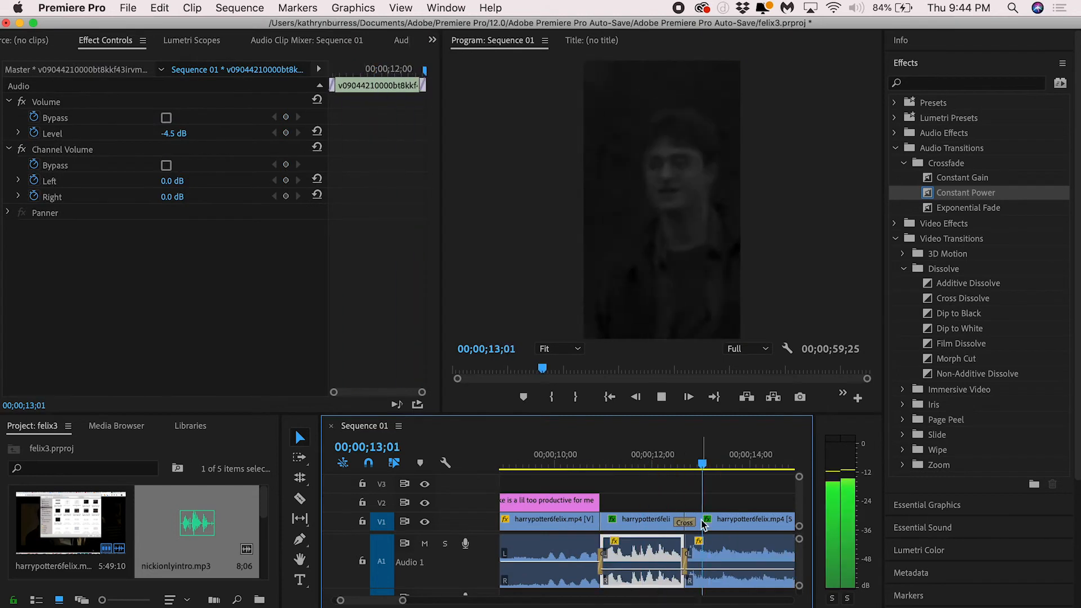
key(minus)
key(minus)
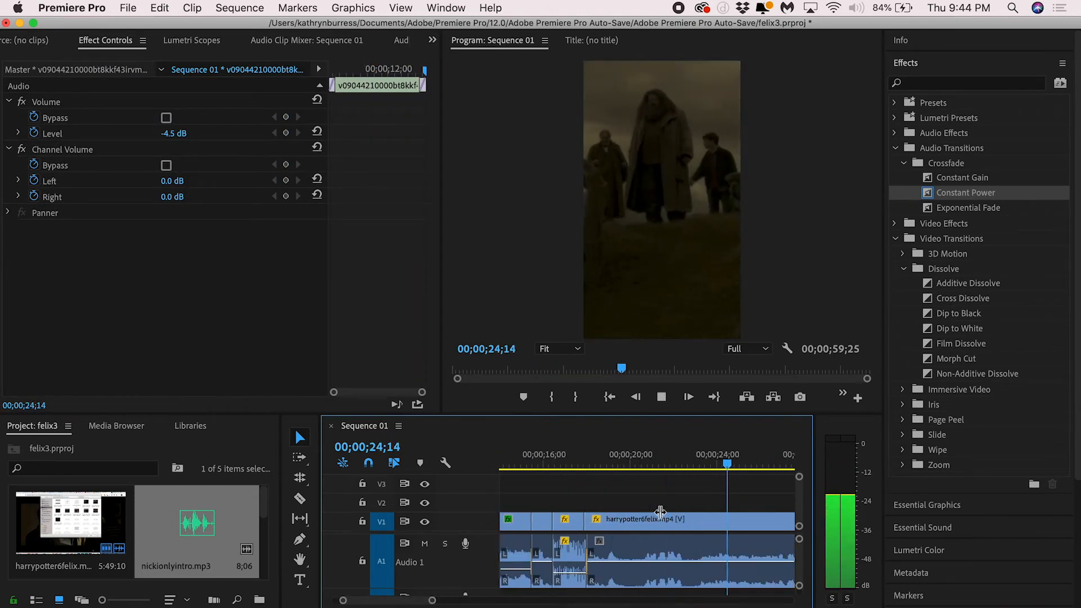
- At 00;00;23;06, add the title "a" in the frame's upper left in Courier New Regular at size 92
click(699, 463)
click(662, 398)
click(699, 463)
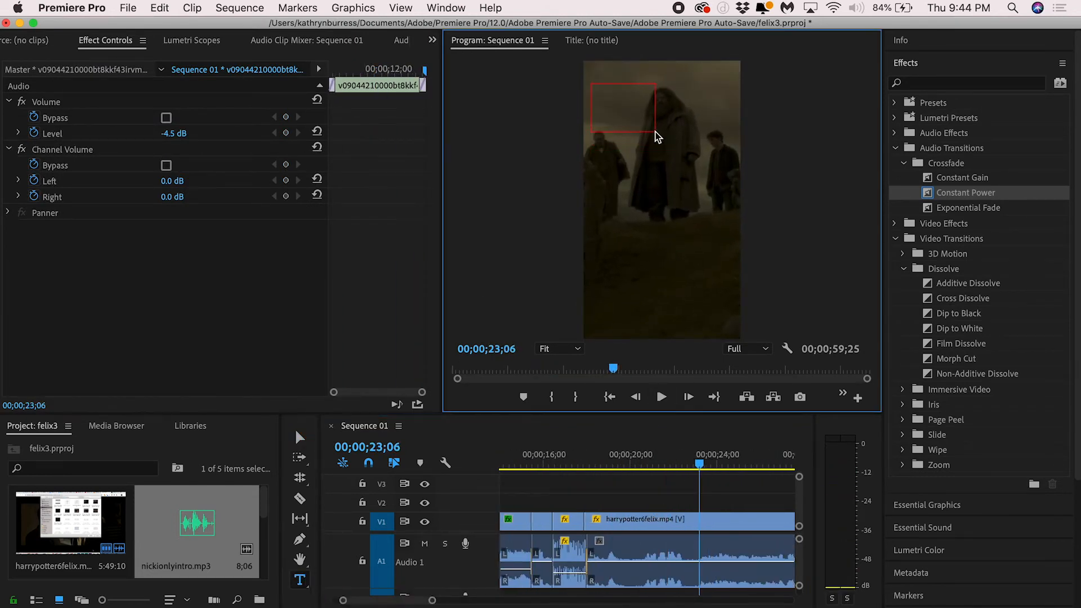
drag(655, 135, 656, 136)
text(a)
key(Escape)
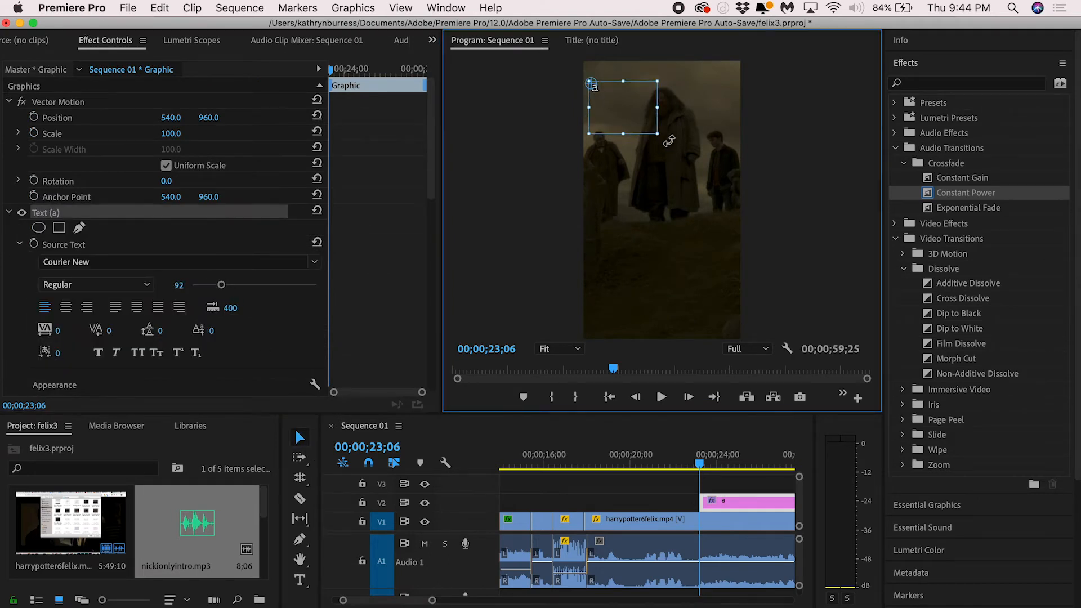
- Cut the "a" title into short pieces around 00;00;24;06
click(717, 459)
key(equal)
key(Left)
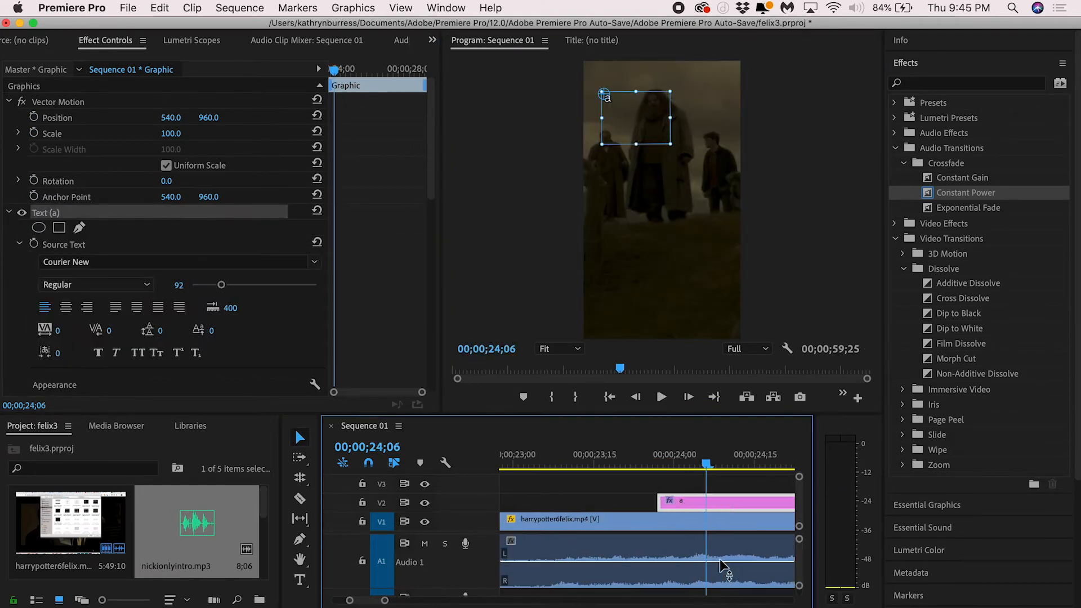
key(c)
click(692, 502)
click(706, 465)
- Change the text of the second title piece to "dead"
key(v)
click(706, 503)
click(299, 580)
click(609, 98)
key(BackSpace)
text(dead)
click(300, 438)
- Cut the rest of the "a" title into short pieces from 00;00;24;14 onward and delete the leftover end
drag(715, 457, 749, 466)
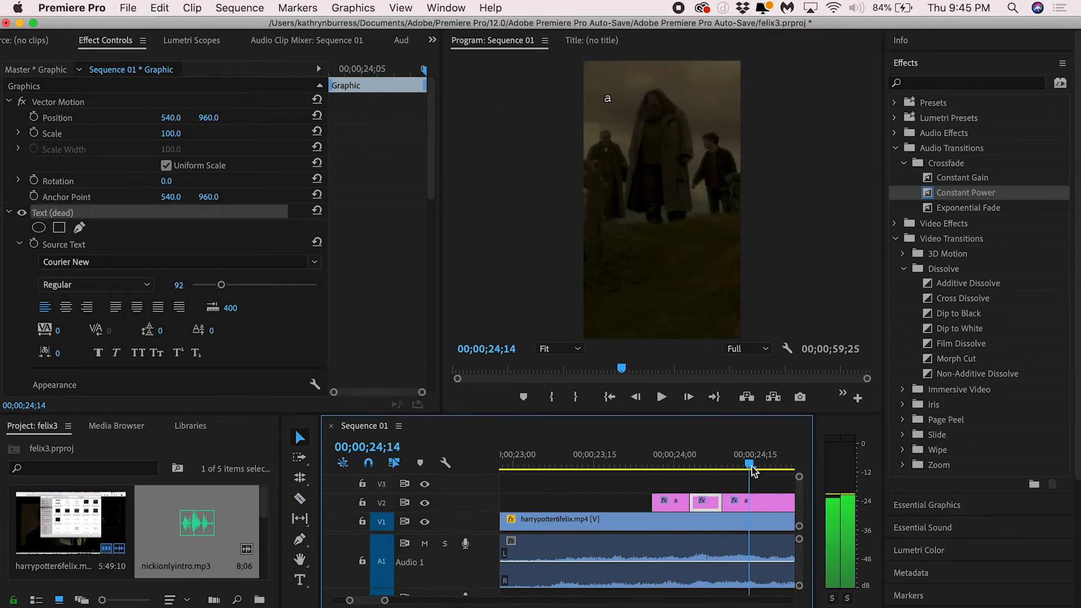
key(c)
click(749, 502)
scroll(750, 496, right, 5)
click(599, 464)
click(583, 502)
click(637, 465)
click(636, 502)
key(Delete)
- Edit the text of the third title piece and move it down and to the right in the frame
click(591, 465)
click(598, 503)
click(300, 580)
click(608, 99)
click(300, 437)
drag(636, 119, 691, 175)
- Change the fourth title piece's text to "i think" and move it straight down in the frame
click(632, 503)
click(299, 580)
click(608, 99)
text(i think)
click(299, 437)
drag(634, 120, 631, 240)
- Change the last title piece's text to "sir", place it in the lower part of the frame, and play back the titles
click(682, 463)
click(676, 503)
click(299, 579)
drag(612, 99, 392, 55)
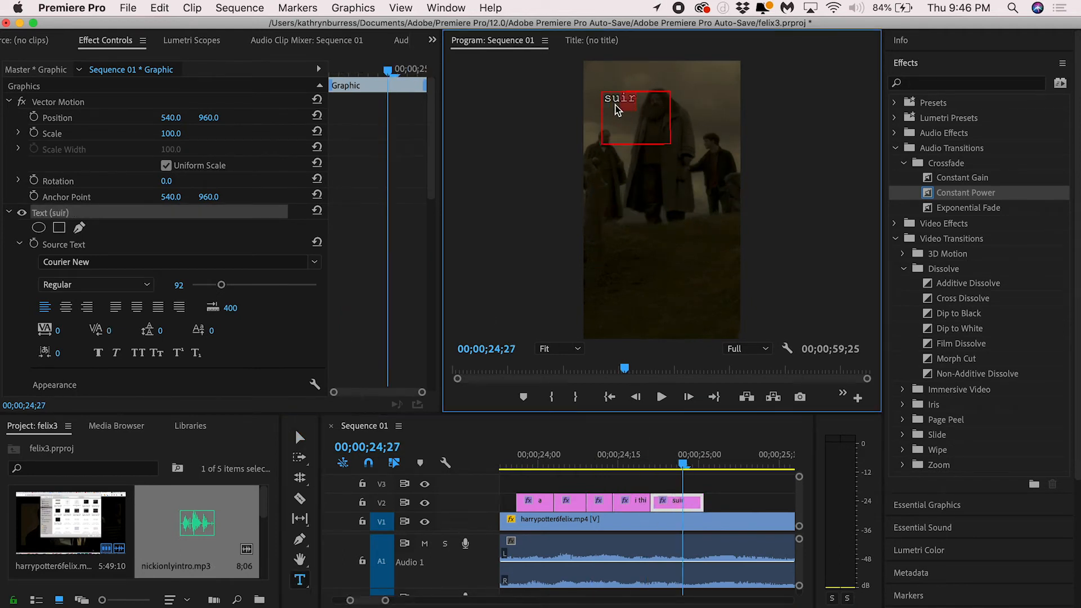
click(514, 464)
key(space)
mouse_move(644, 132)
mouse_down()
mouse_move(682, 296)
mouse_move(585, 256)
mouse_up()
click(684, 464)
key(space)
key(space)
- Set the "sir" title in the JackieKCursive font at size 263
scroll(647, 507, left, 5)
click(628, 464)
click(299, 580)
click(314, 261)
text(jack)
click(224, 300)
drag(221, 284, 276, 297)
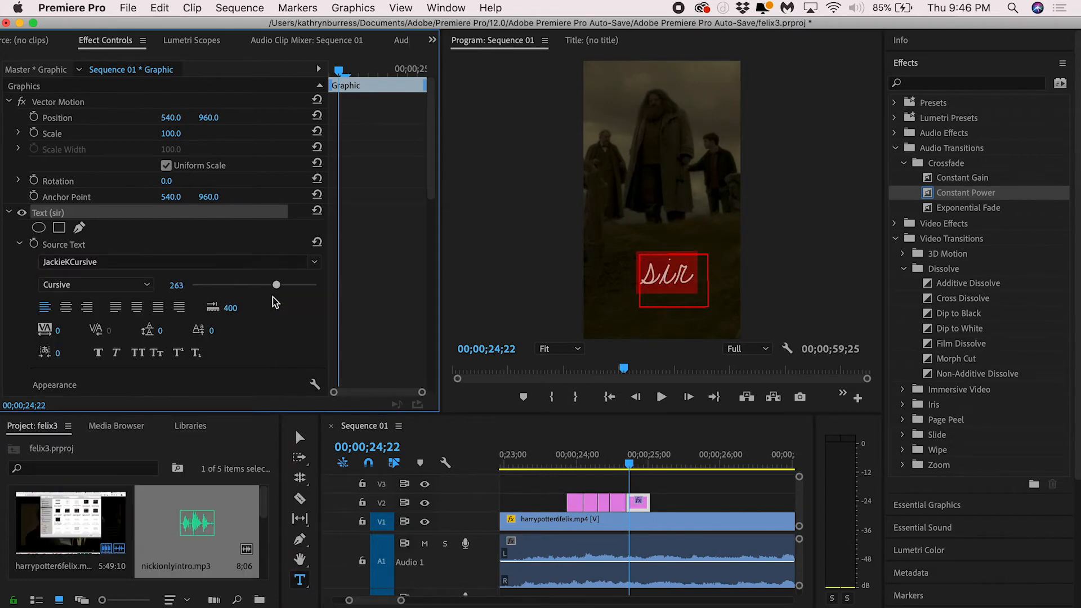
- Turn on a shadow for the "sir" title and colour it magenta pink
scroll(274, 301, down, 5)
click(43, 353)
scroll(45, 357, down, 4)
click(73, 263)
click(580, 319)
click(535, 318)
click(702, 142)
- Give the "sir" title a 15.0 black stroke and set its shadow to 56 % opacity, distance 7.0, size 27.9 and blur 76
scroll(181, 349, down, 1)
drag(163, 346, 173, 325)
drag(276, 256, 239, 257)
click(664, 484)
click(633, 464)
click(639, 502)
scroll(231, 317, down, 6)
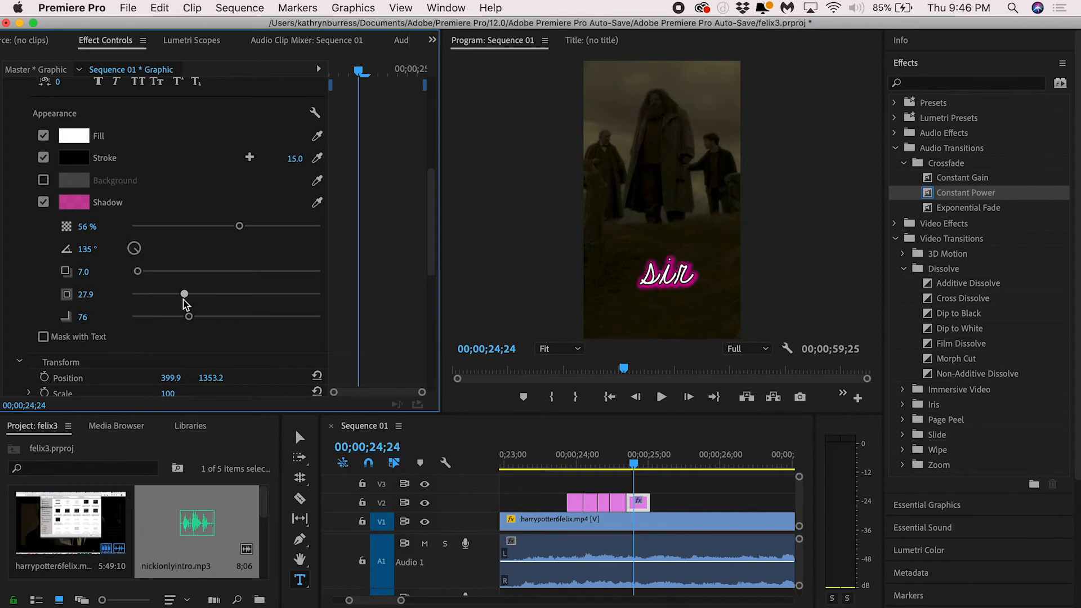
- Play back the word-by-word titles around 00;00;24;00 and check the placement of the text pieces
click(571, 455)
key(space)
click(638, 463)
click(299, 438)
click(680, 288)
click(618, 460)
click(640, 223)
click(603, 453)
key(space)
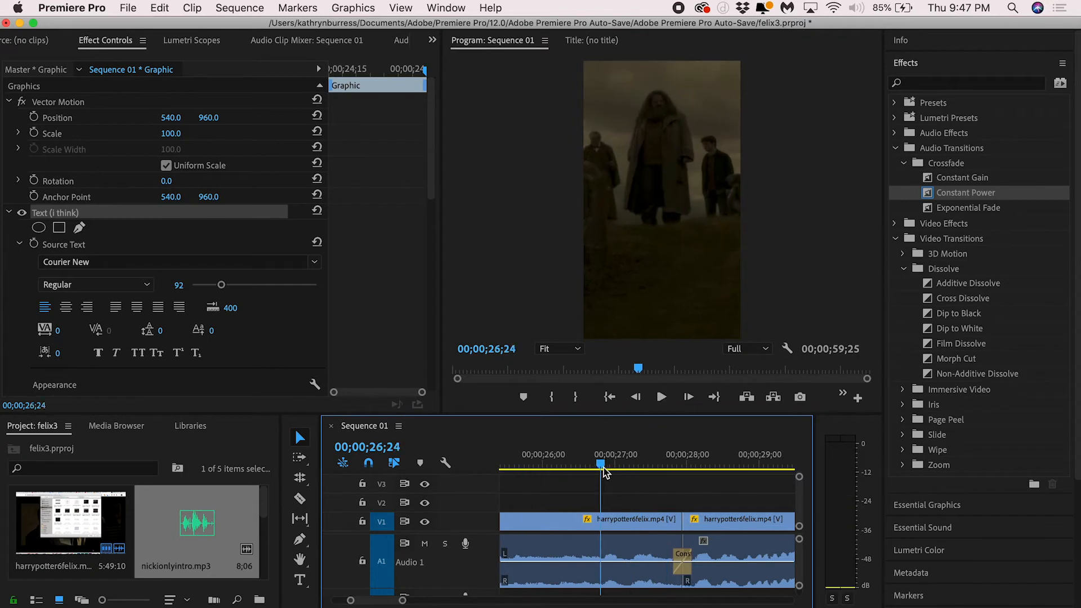
key(super+k)
click(613, 549)
key(super+z)
click(565, 463)
click(562, 521)
click(34, 117)
click(34, 133)
drag(171, 133, 387, 134)
key(super+z)
key(super+z)
key(super+z)
key(super+z)
key(super+z)
- Cut the video clip shortly before 00;00;27;00 and reframe the new piece with Scale 543 and horizontal Position -880
click(669, 453)
key(super+k)
click(694, 461)
click(693, 518)
drag(171, 133, 342, 134)
drag(172, 118, 3, 117)
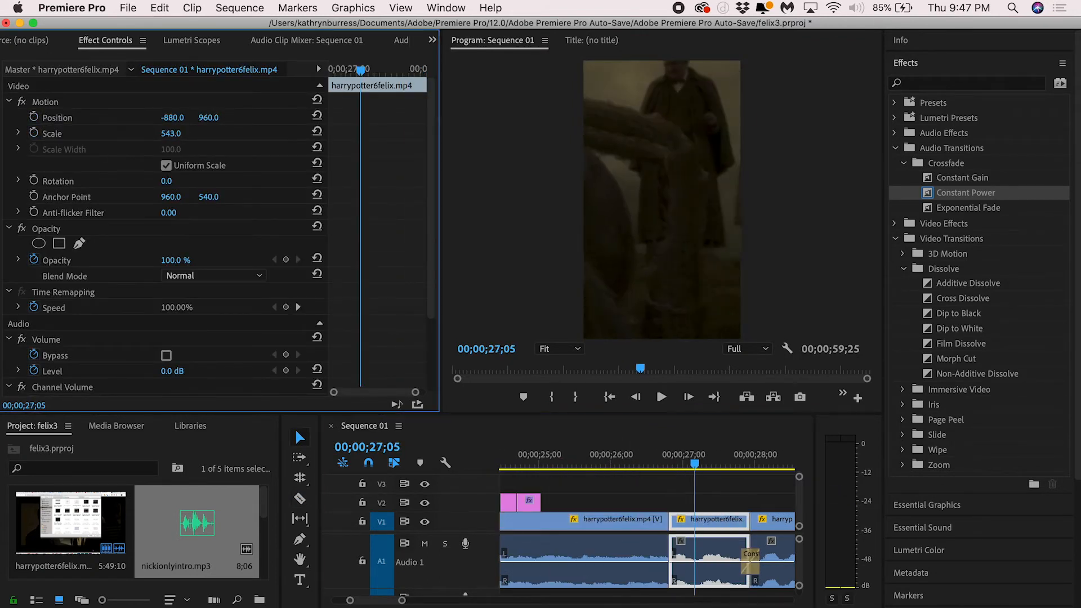
- Adjust the vertical Position of the zoomed video piece near 00;00;27;00 and cut it partway through
drag(213, 118, 419, 118)
drag(696, 463, 666, 464)
key(c)
click(700, 521)
- Reframe the piece after the new cut by adjusting its Scale and its horizontal and vertical Position
click(735, 454)
key(v)
click(727, 521)
drag(171, 133, 2, 118)
drag(213, 118, 518, 118)
mouse_move(735, 464)
mouse_down()
mouse_move(668, 464)
mouse_move(721, 464)
mouse_up()
drag(171, 134, 282, 133)
drag(173, 117, 3, 117)
drag(211, 118, 293, 118)
click(656, 459)
key(space)
- Add a centred "i hate this school" title around 00;00;26;27 and cut it where the video is cut
click(674, 459)
click(300, 580)
drag(596, 75, 726, 114)
text(i hate this s)
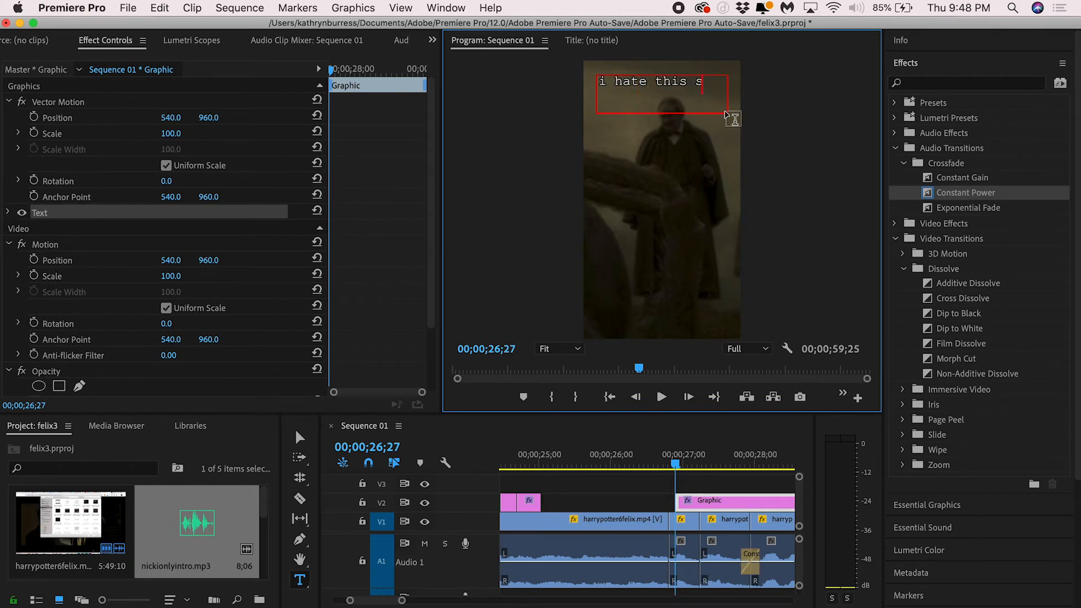
key(Escape)
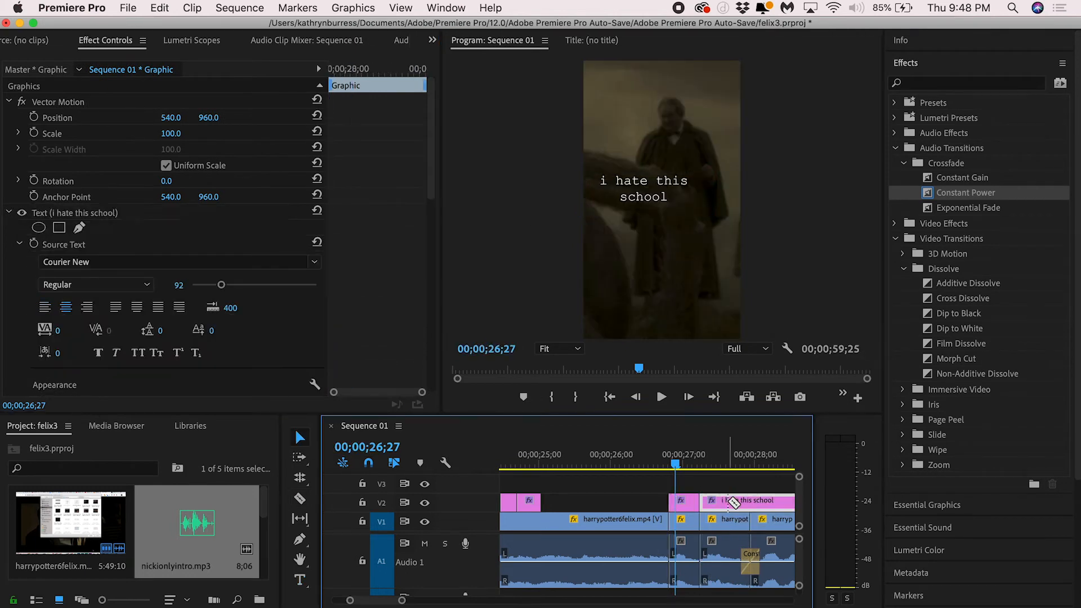
- Play on past the "i hate this school" title and add an "azkaban" title in the upper part of the frame
click(707, 479)
key(space)
key(space)
click(299, 580)
drag(597, 83, 721, 121)
text(azkaban)
- Cut the "azkaban" title and delete its excess end
click(7, 212)
click(300, 437)
click(300, 499)
click(685, 502)
click(299, 438)
click(726, 504)
key(Delete)
- Play on to around 00;00;37;00 and add a "please say sike" title in the upper part of the frame
key(space)
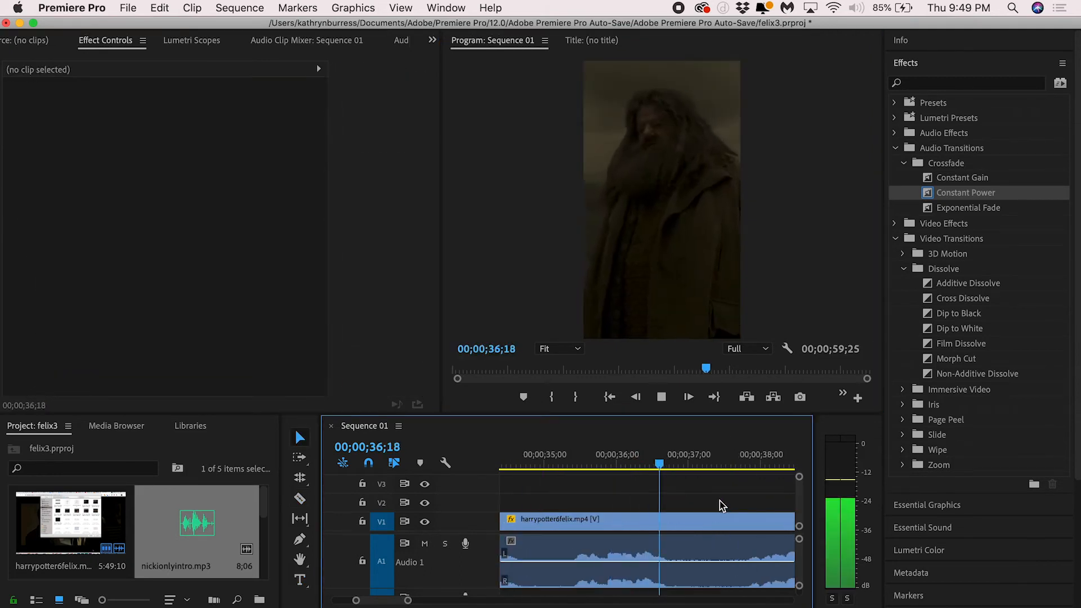
key(space)
click(300, 580)
mouse_move(602, 105)
mouse_down()
mouse_move(721, 157)
mouse_move(662, 149)
mouse_up()
text(please say sike)
- Trim the end of the "please say sike" title back to the cut in the video below it
click(683, 463)
drag(760, 503, 693, 503)
drag(408, 600, 421, 600)
drag(736, 502, 607, 503)
mouse_move(518, 461)
mouse_down()
mouse_move(556, 462)
mouse_move(520, 462)
mouse_up()
click(560, 500)
- Replace the first Position keyframe of the "please say sike" title with one shifted slightly sideways and play it back
key(space)
key(space)
click(519, 462)
key(space)
click(554, 461)
click(331, 117)
key(Delete)
click(330, 70)
drag(170, 118, 176, 118)
key(space)
- Add a "zooted" title at 00;00;41;20 and place it over the character's forehead
mouse_move(724, 461)
mouse_down()
mouse_move(697, 461)
mouse_move(731, 476)
mouse_up()
drag(710, 138, 717, 145)
text(zooted)
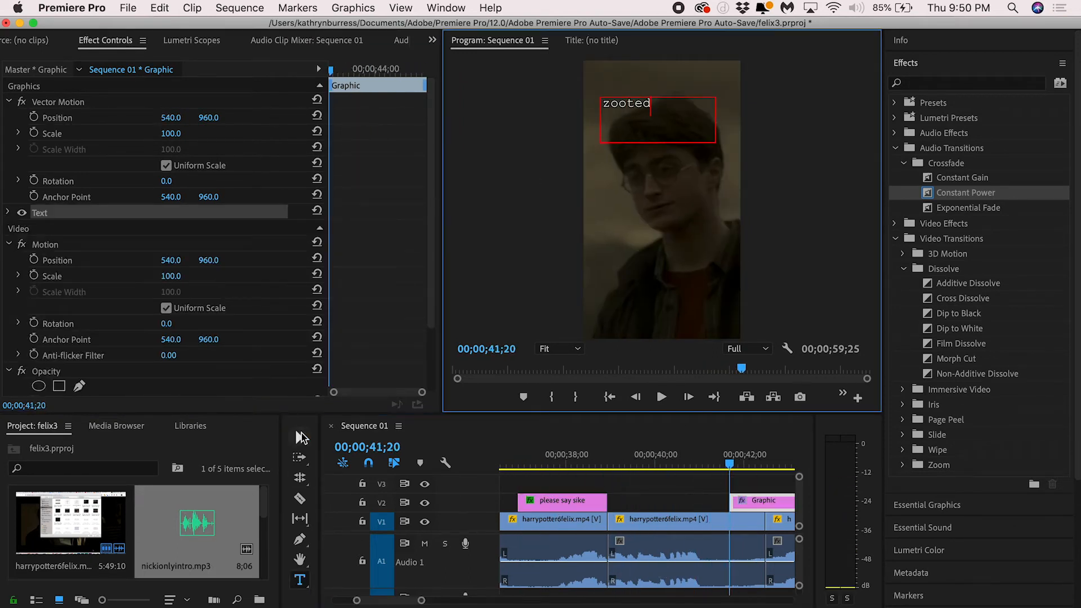
click(300, 438)
drag(647, 121, 674, 138)
- Trim the end of the "zooted" title to the video cut and extend its start slightly earlier
scroll(771, 505, right, 3)
drag(791, 501, 697, 500)
drag(675, 463, 665, 463)
drag(677, 500, 663, 500)
key(space)
key(space)
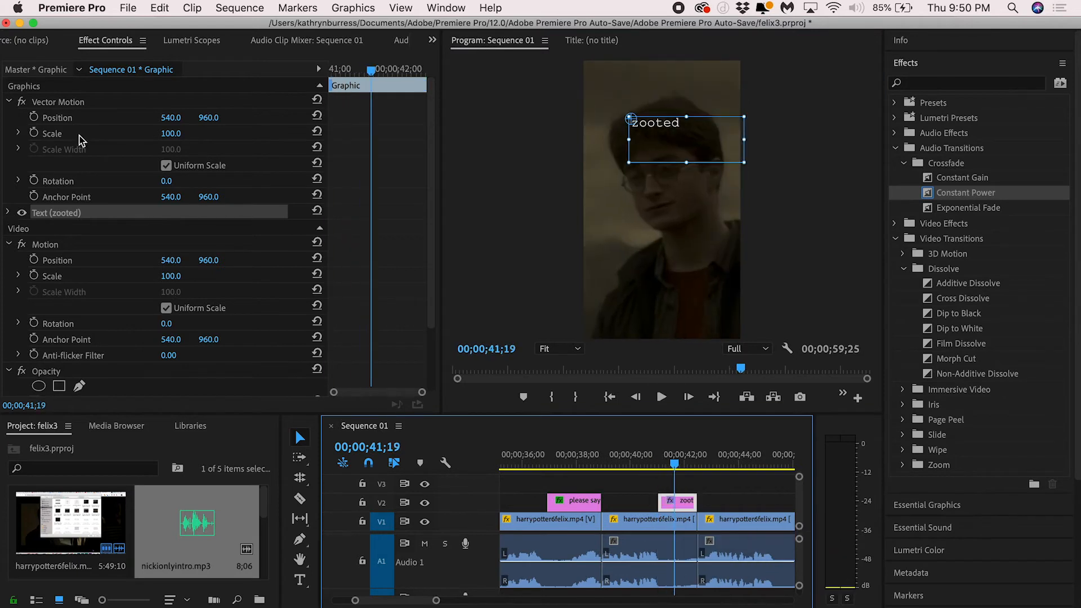
- Keyframe the Position of the "zooted" title from a sideways offset at its start to its placement at 00;00;41;19
click(34, 117)
drag(369, 70, 333, 70)
drag(169, 119, 182, 120)
key(space)
- Play on to the last scene and add a centre-aligned "his family is one of my main traumas" title at 00;00;58;08
scroll(680, 562, right, 3)
scroll(680, 562, right, 3)
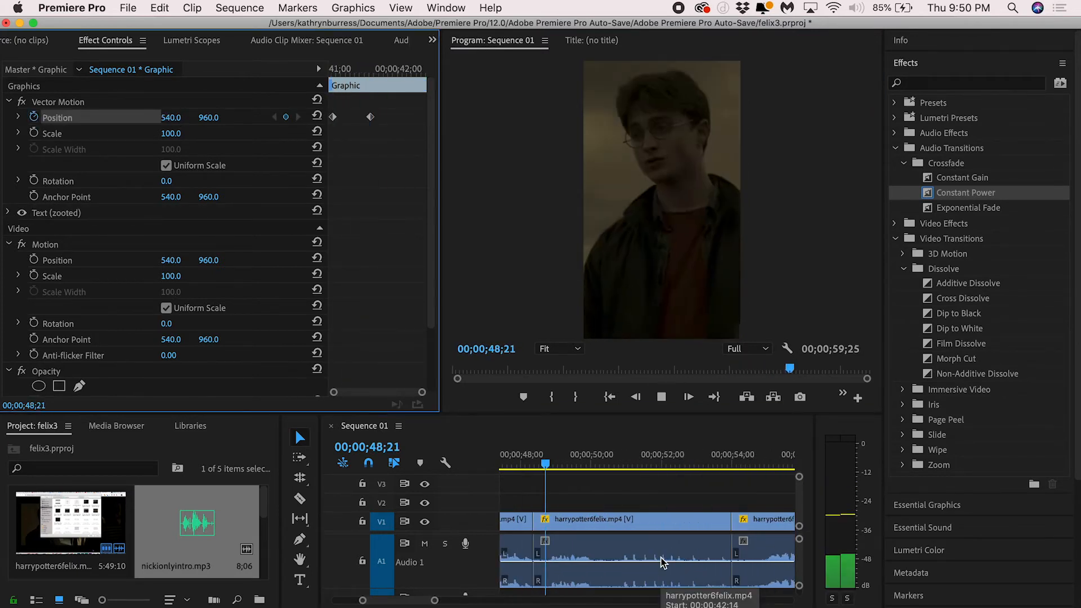
click(591, 502)
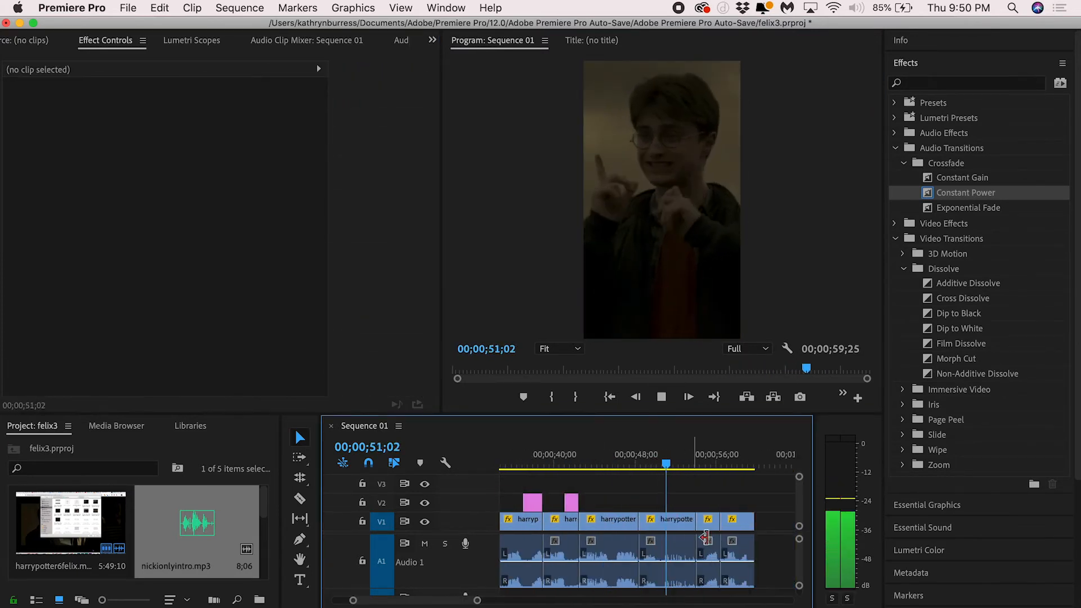
key(space)
click(653, 521)
click(300, 580)
drag(594, 116, 725, 186)
text(his family is one of m)
click(7, 211)
click(68, 306)
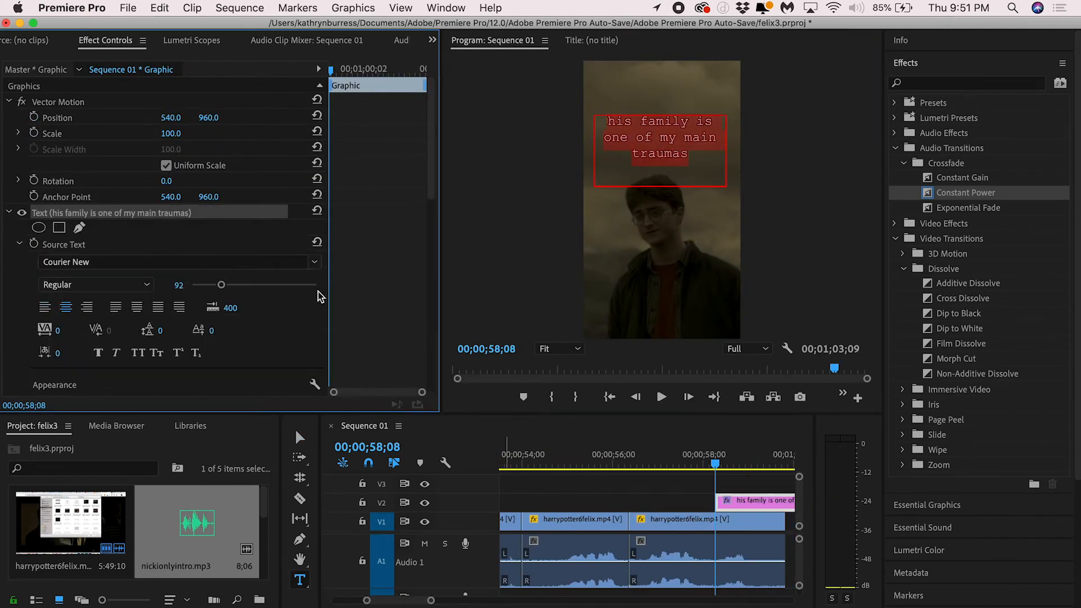
- Set the "his family is one of my main traumas" title's font size to 76 and move it lower, just above the head
drag(220, 285, 213, 284)
click(299, 437)
drag(675, 155, 671, 185)
- Cut the family title in two and delete the part extending past the end of the video
scroll(676, 506, right, 3)
click(687, 464)
click(686, 502)
click(718, 464)
click(735, 504)
key(Delete)
- Change the second piece of the split title to "and that's saying something"
click(699, 464)
click(299, 580)
click(655, 157)
text(and that's saying something)
click(300, 437)
click(782, 210)
- Play back the two closing titles and move the change between them slightly earlier
click(649, 462)
key(space)
key(space)
drag(685, 504, 678, 504)
click(638, 463)
key(space)
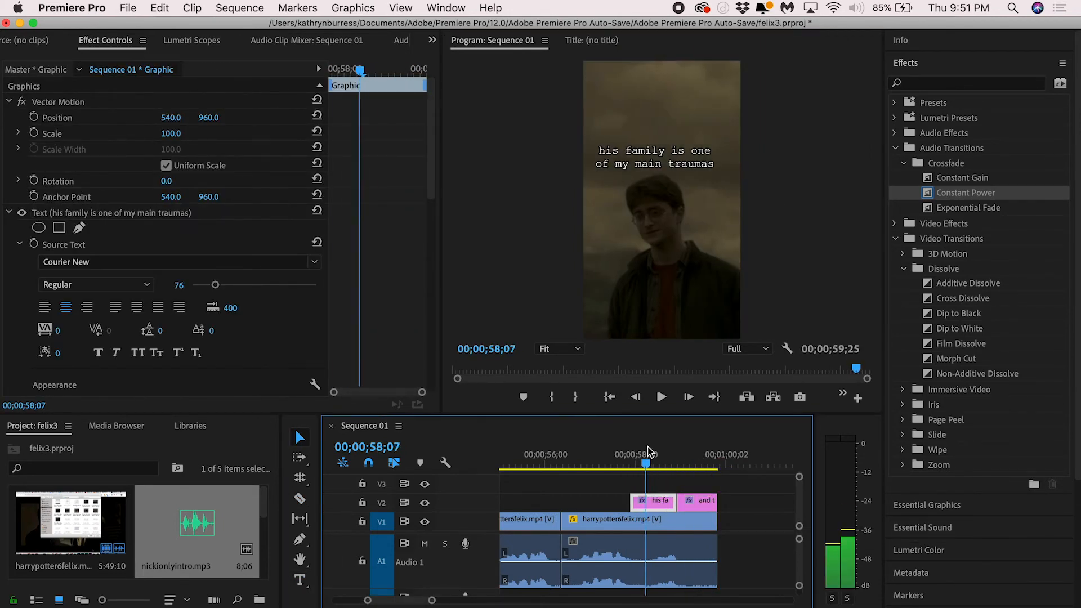
- Keyframe the Position of the "his family is one of my main traumas" title so it slides in sideways, and play it back
drag(648, 448, 651, 452)
click(33, 117)
click(631, 462)
drag(170, 118, 394, 118)
key(space)
click(631, 458)
key(space)
key(space)
click(354, 71)
key(space)
- Play back the closing section and check the timing of its titles
key(equal)
key(equal)
click(713, 534)
drag(678, 464, 611, 465)
key(space)
key(minus)
key(minus)
key(minus)
click(593, 453)
key(space)
key(space)
- Play back the sequence from its beginning and check the earlier titles and scenes
scroll(613, 523, left, 5)
key(minus)
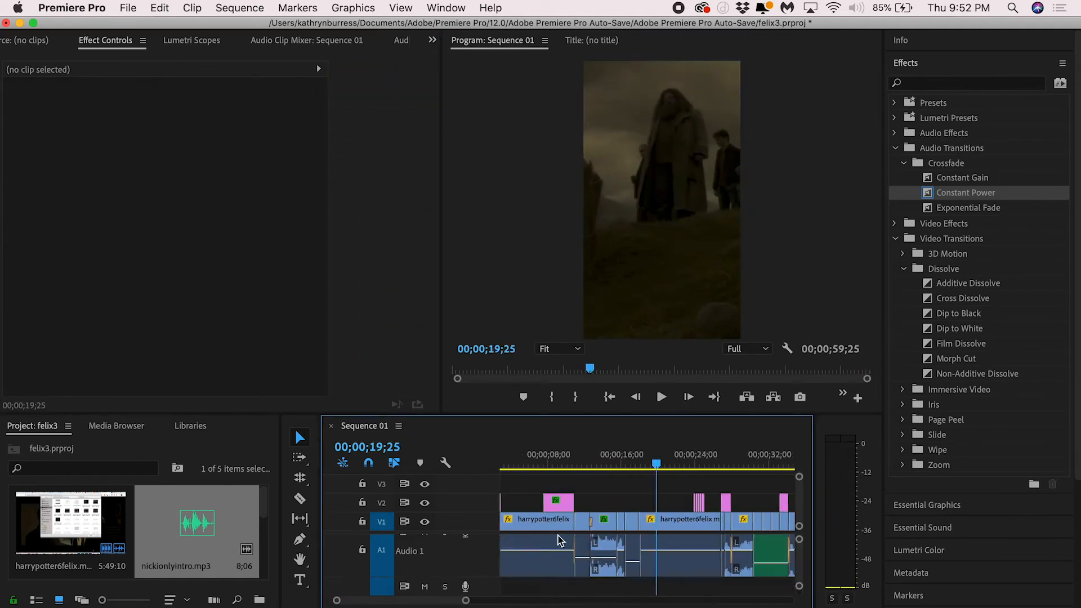
key(equal)
click(507, 452)
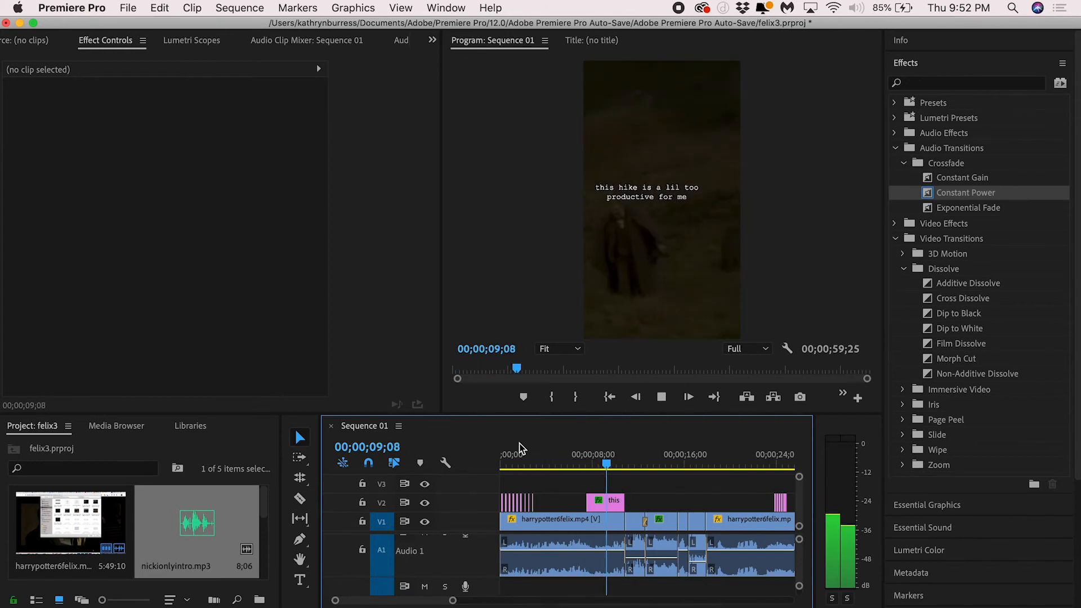
click(657, 460)
key(space)
key(equal)
key(space)
- Set the clip around 00;00;28;26 to horizontal Position 1610 and apply Spherize with Radius 76 and Center of Sphere 576, 603
click(674, 521)
drag(174, 117, 394, 118)
key(space)
key(space)
click(939, 85)
text(spher)
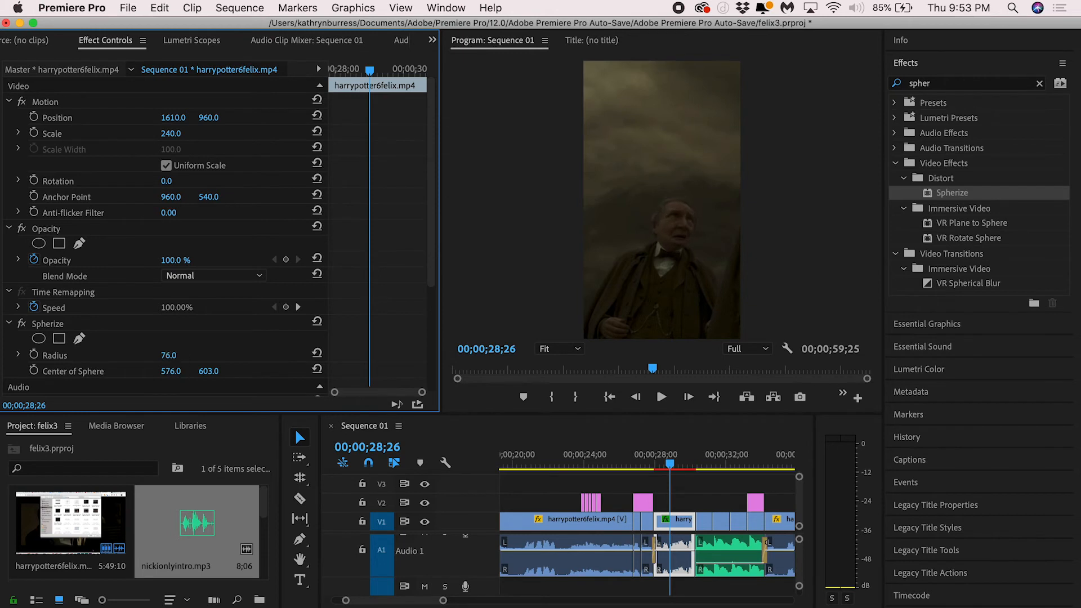
- Keyframe Center of Sphere along the clip, with 518, 633 at 00;00;28;01, 556, 645 at 00;00;28;10 and 515 horizontally at 00;00;29;19
click(683, 466)
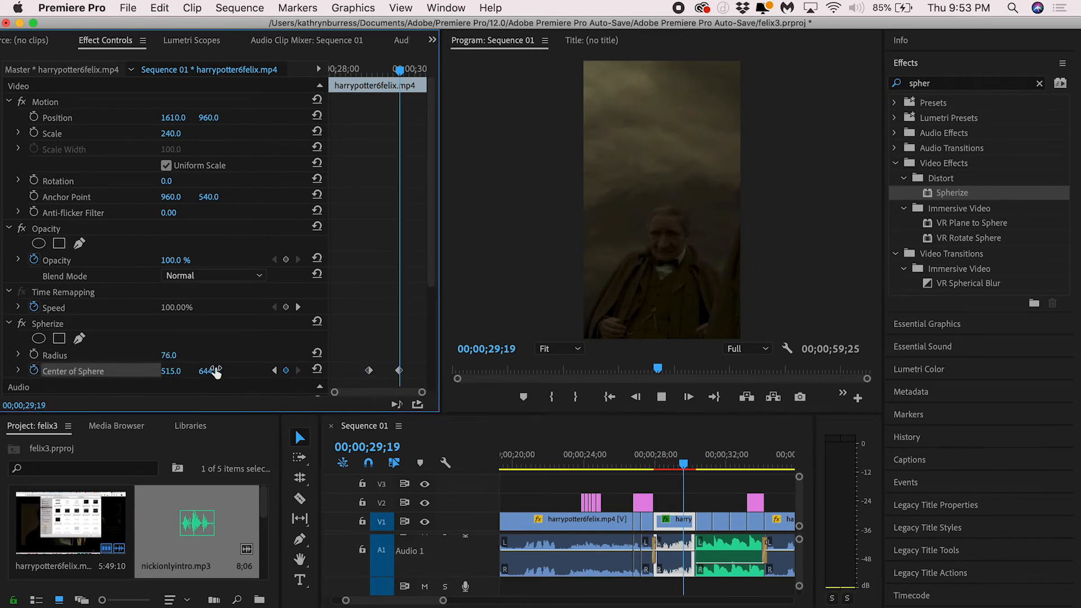
drag(692, 465, 693, 465)
drag(170, 371, 135, 371)
drag(659, 465, 661, 466)
drag(170, 372, 149, 371)
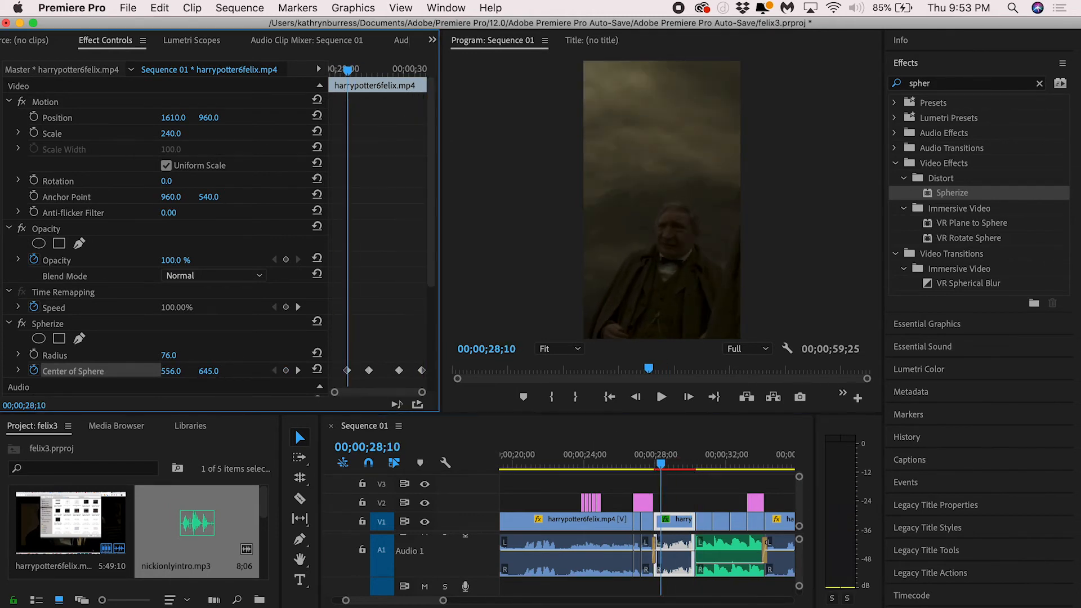
drag(655, 463, 657, 463)
drag(170, 371, 149, 371)
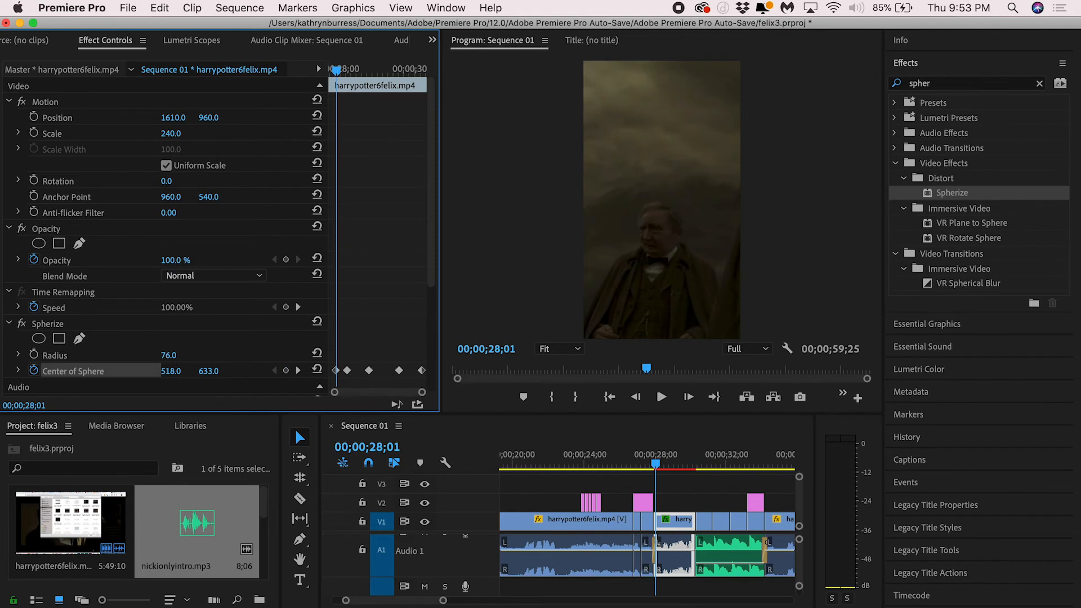
- Play back the Spherize animation and reduce its Center of Sphere keyframes to the start, middle and end ones
click(648, 457)
key(space)
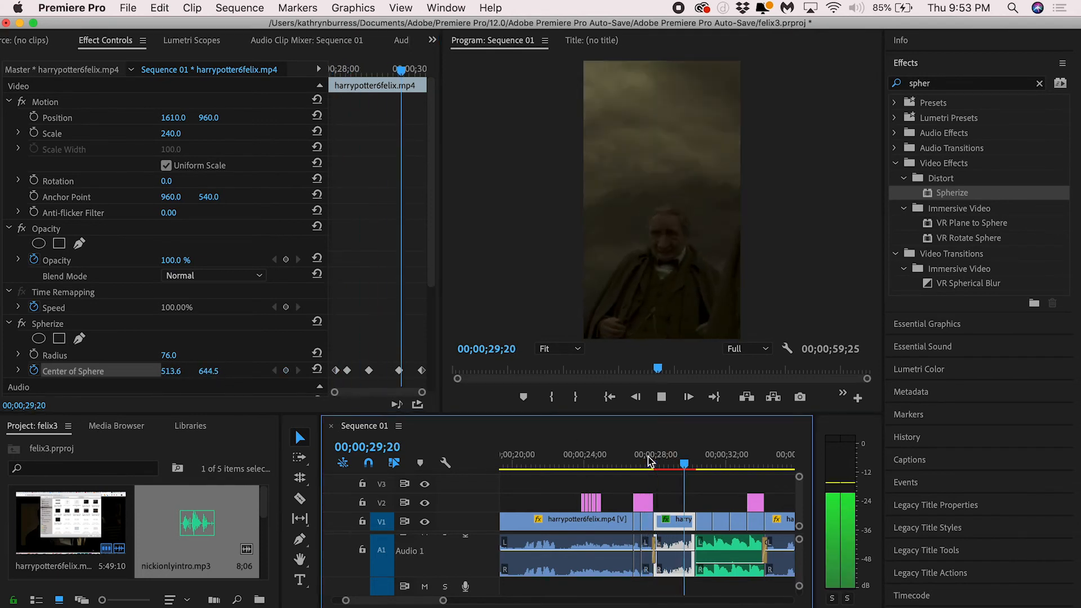
click(401, 372)
drag(387, 66, 315, 67)
key(space)
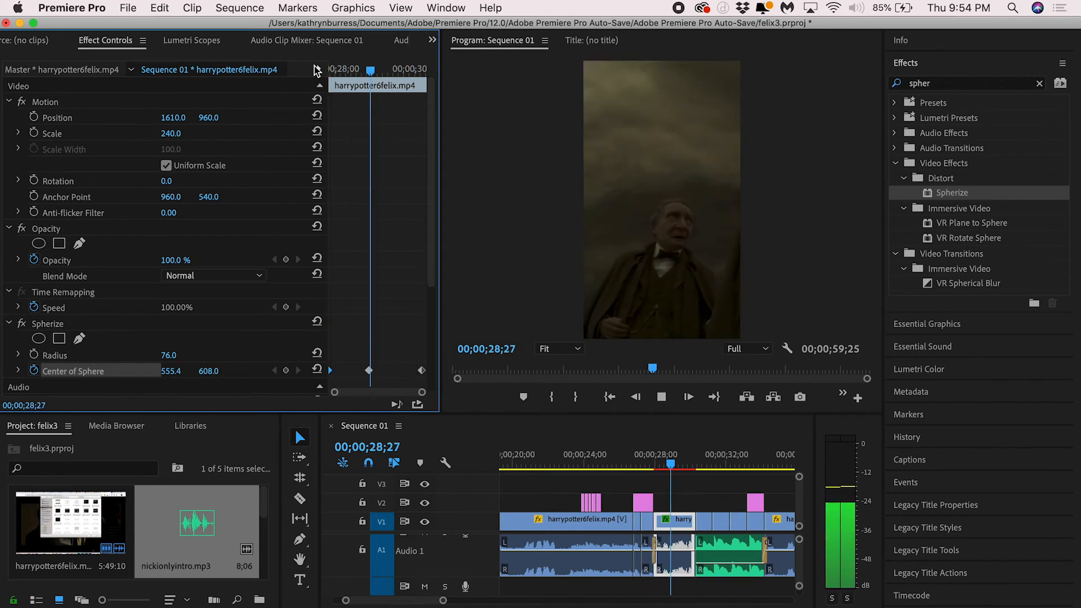
key(space)
- Apply Spherize to the clip around 00;00;32;12 with Radius 86 and Center of Sphere 482, 598
drag(748, 463, 734, 458)
drag(951, 192, 739, 521)
scroll(739, 521, up, 5)
drag(170, 341, 264, 341)
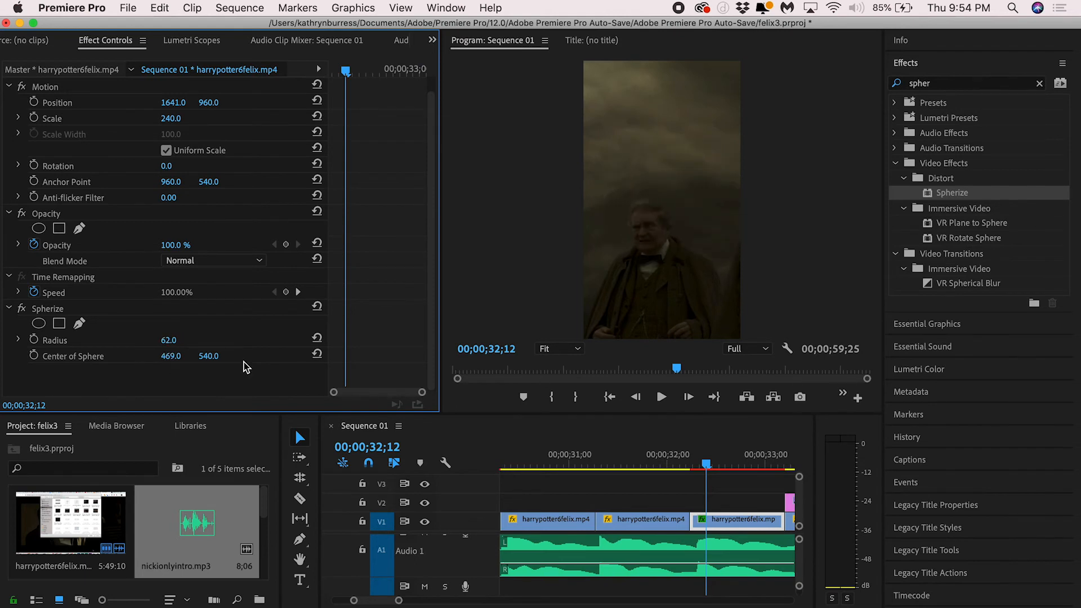
key(space)
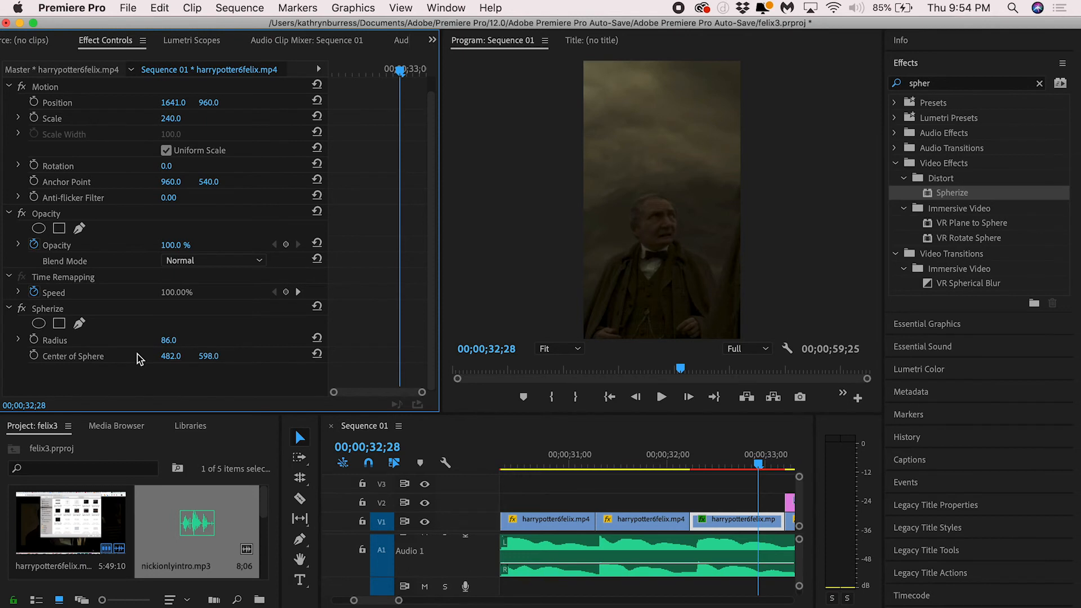
- Keyframe Center of Sphere from 445, 624 at 00;00;32;09 to 482, 598 at 00;00;32;28 and play it back
click(34, 355)
drag(773, 465, 697, 468)
drag(170, 356, 150, 356)
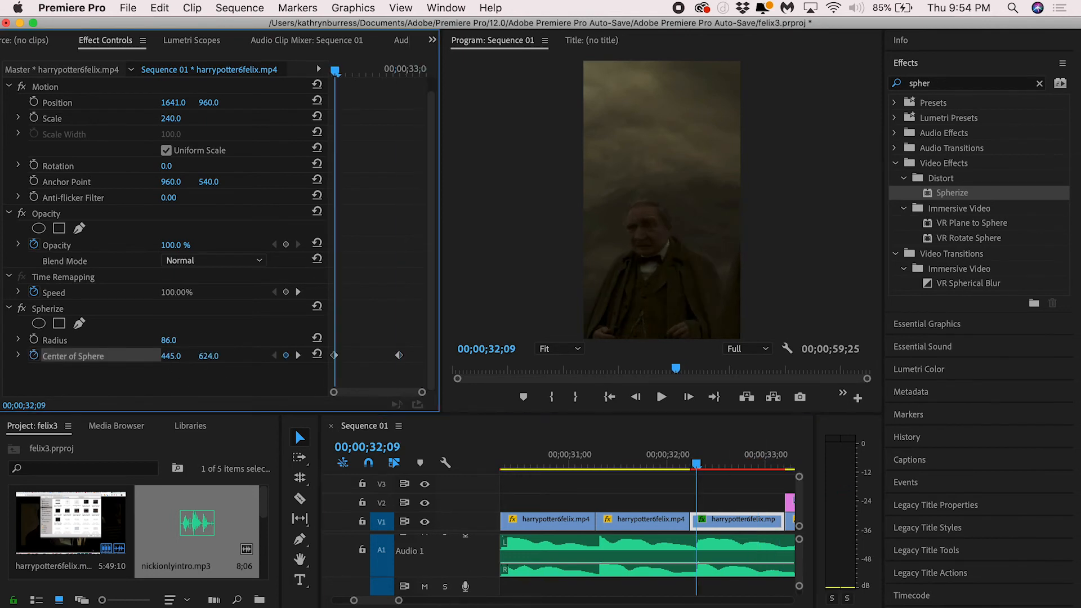
key(space)
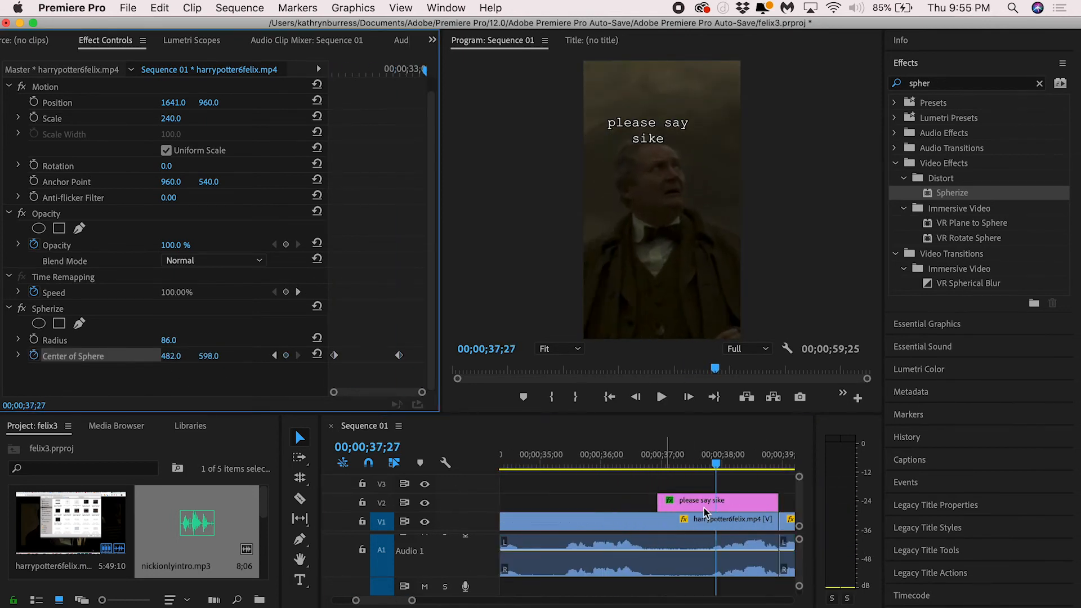
- Apply Spherize to the video clip under the "please say sike" title with Radius 90 and Center of Sphere 459, 583
click(704, 515)
drag(171, 371, 62, 356)
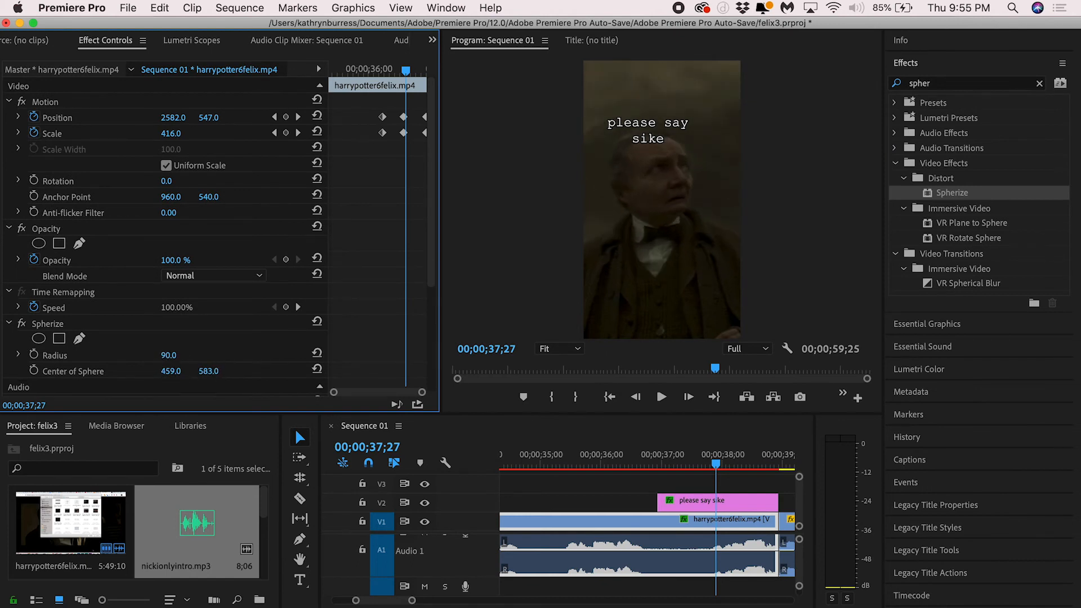
- Try a Spherize Center of Sphere of 1314, 588 on the "please say sike" clip and play it back
drag(178, 371, 642, 373)
click(639, 454)
key(space)
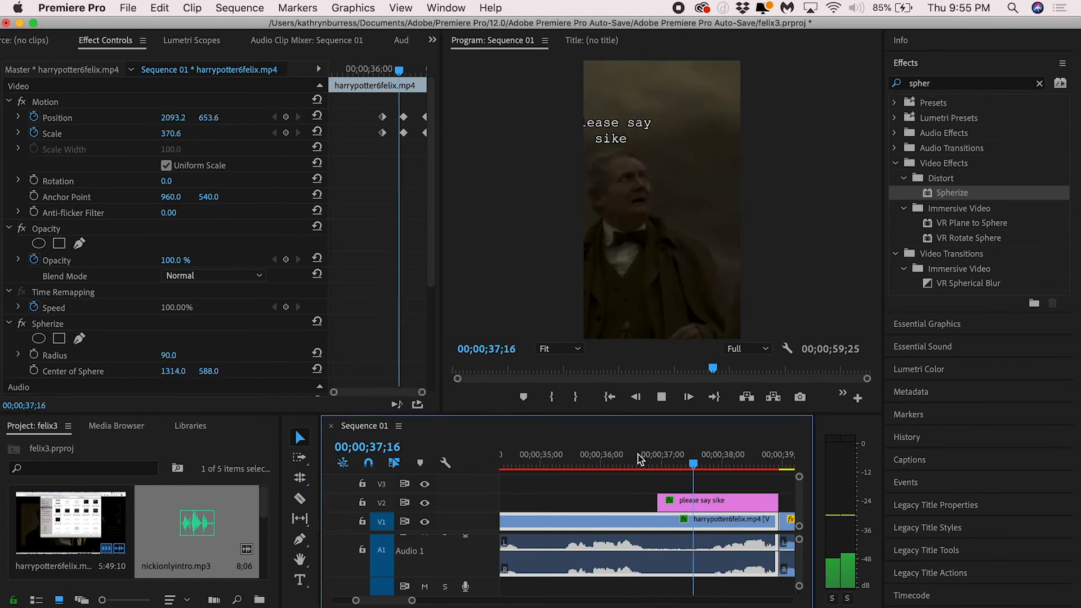
key(space)
click(711, 454)
key(space)
key(space)
- Set Spherize on the "please say sike" clip to Radius 74 and Center of Sphere 446, 613, and play it back
drag(173, 372, 0, 372)
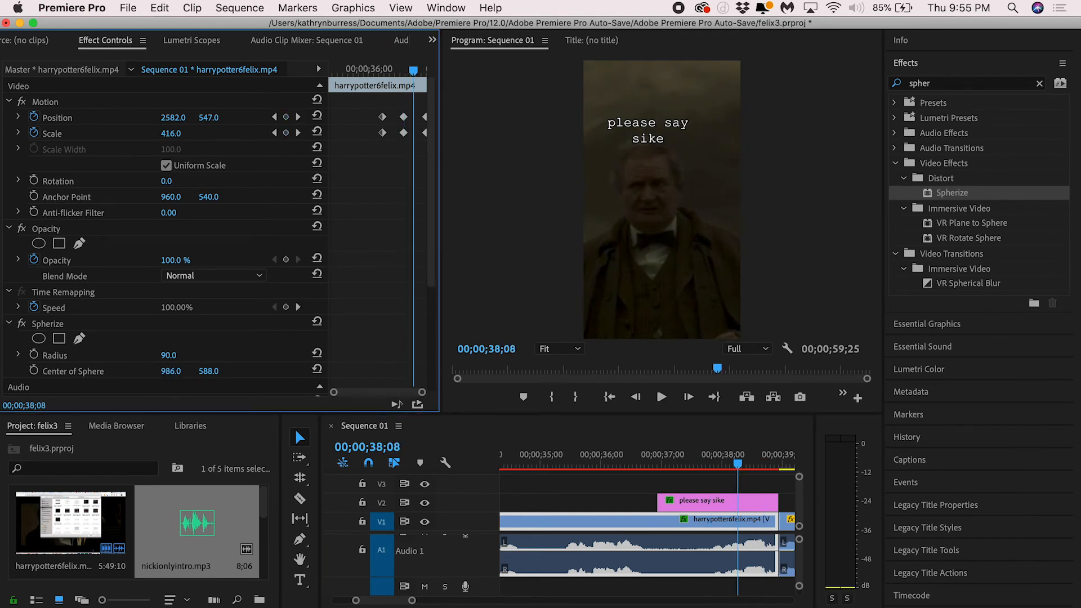
drag(205, 371, 292, 371)
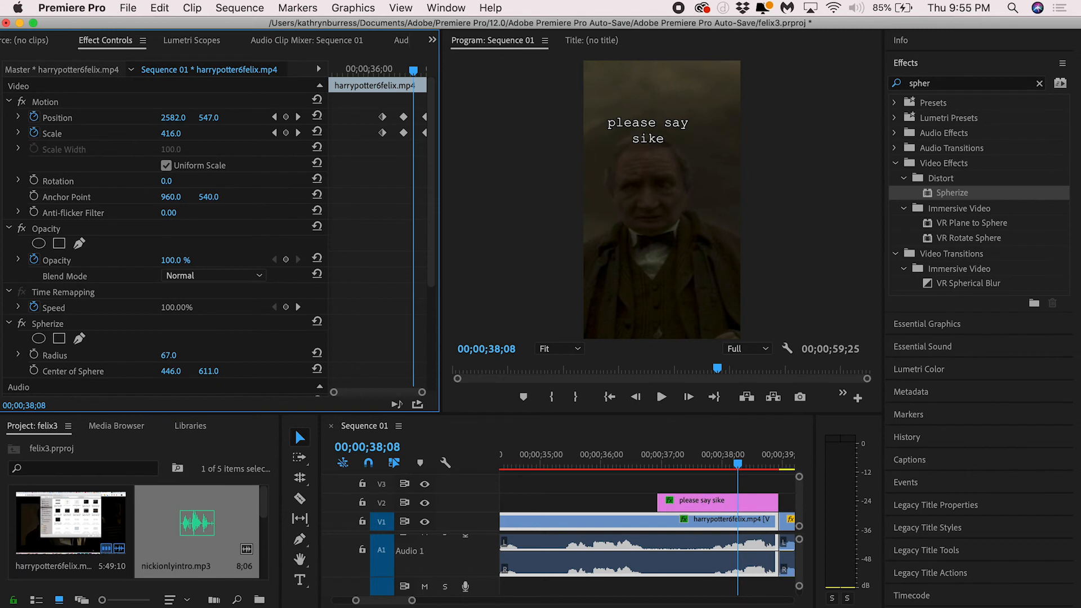
click(646, 454)
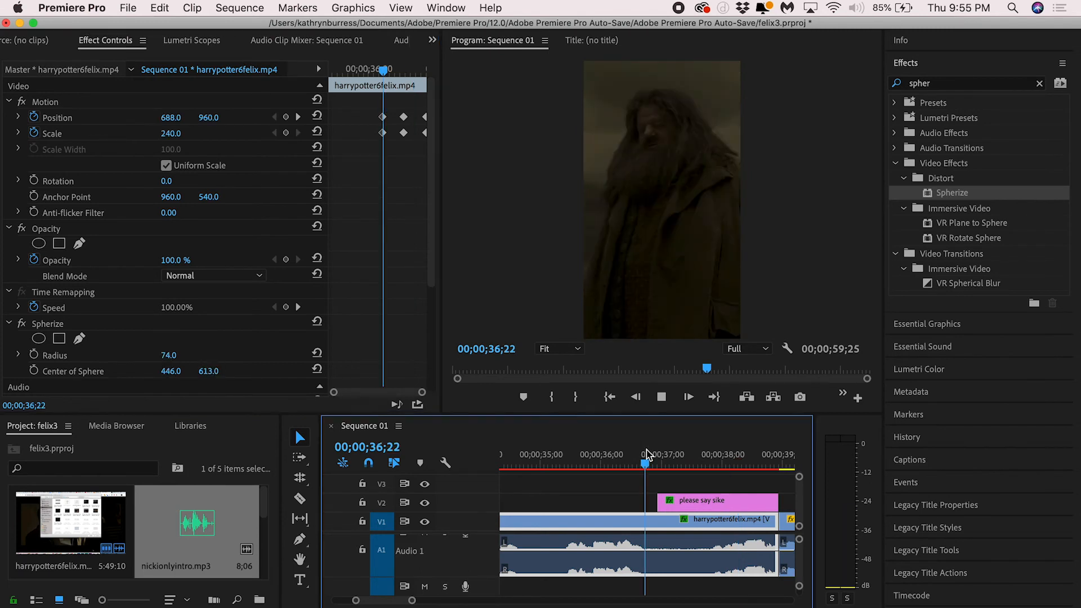
key(space)
- Review the rest of the sequence through its end and play it again from the beginning
scroll(653, 594, down, 2)
scroll(742, 492, down, 2)
scroll(742, 492, right, 2)
scroll(726, 506, up, 2)
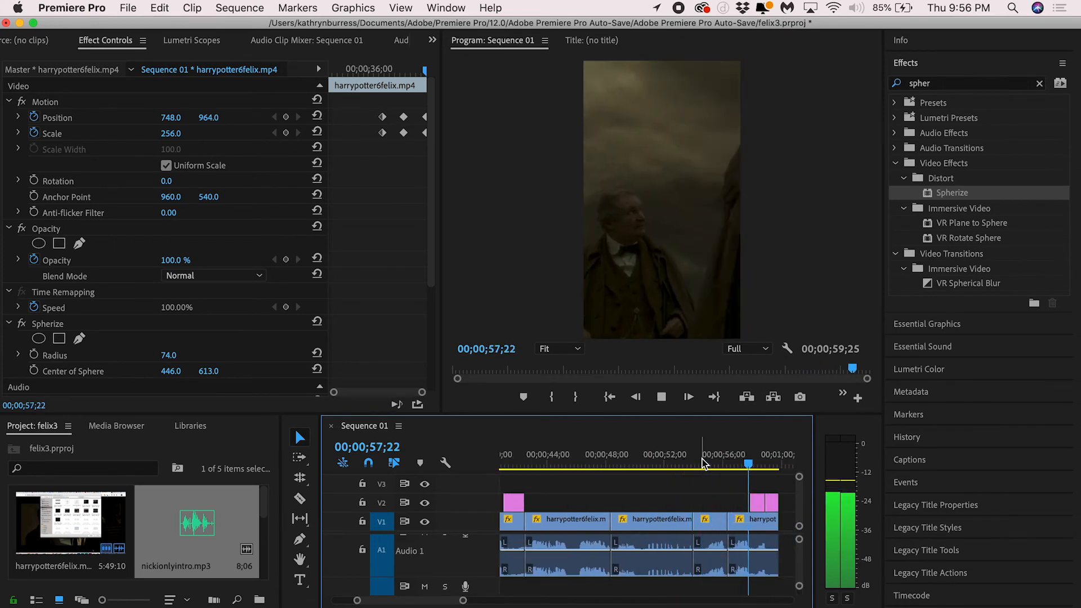
scroll(725, 571, left, 2)
scroll(725, 571, down, 1)
key(minus)
key(minus)
scroll(664, 537, left, 4)
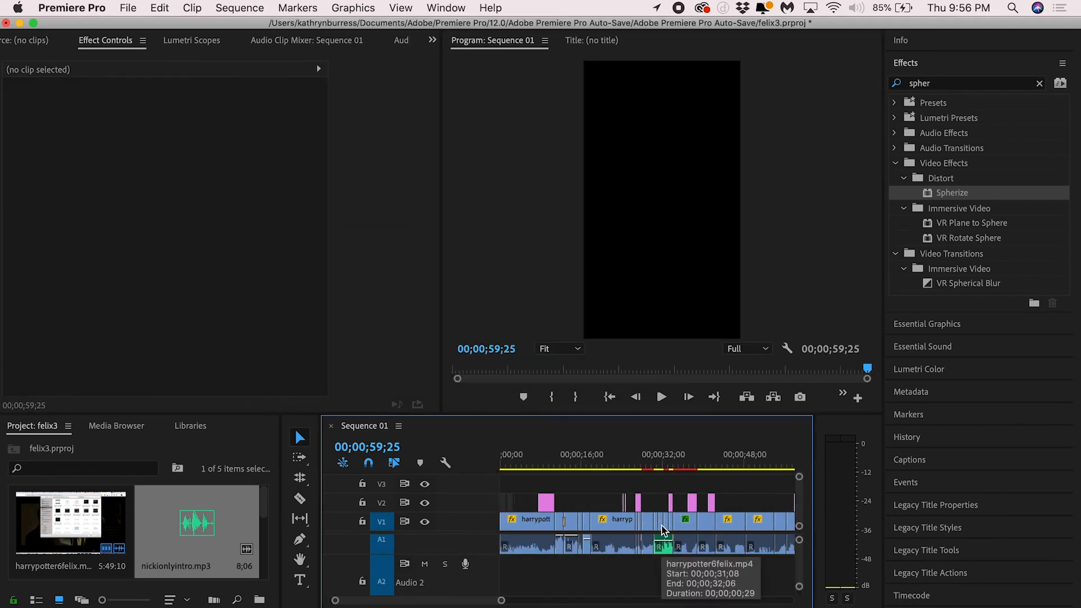
click(502, 464)
key(space)
key(equal)
key(space)
- Import the Wii Music audio file and place it on the Audio 3 track near the sequence start
click(191, 8)
mouse_move(128, 8)
click(153, 165)
click(49, 606)
drag(425, 501, 540, 546)
- Trim the quiet opening off the Wii Music clip and align the clip with the start of the sequence
key(equal)
key(equal)
click(510, 454)
key(space)
key(space)
scroll(509, 570, up, 5)
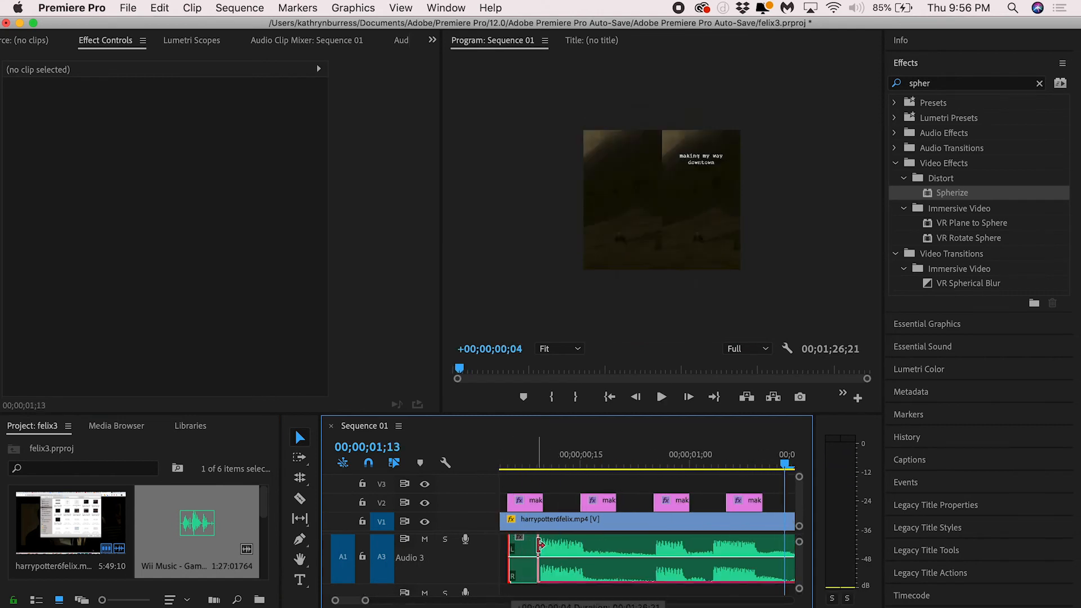
drag(653, 556, 598, 556)
- Lower the Wii Music clip's level to -22.6 dB and play it under the "making my way downtown" titles
scroll(592, 567, down, 5)
click(707, 486)
key(space)
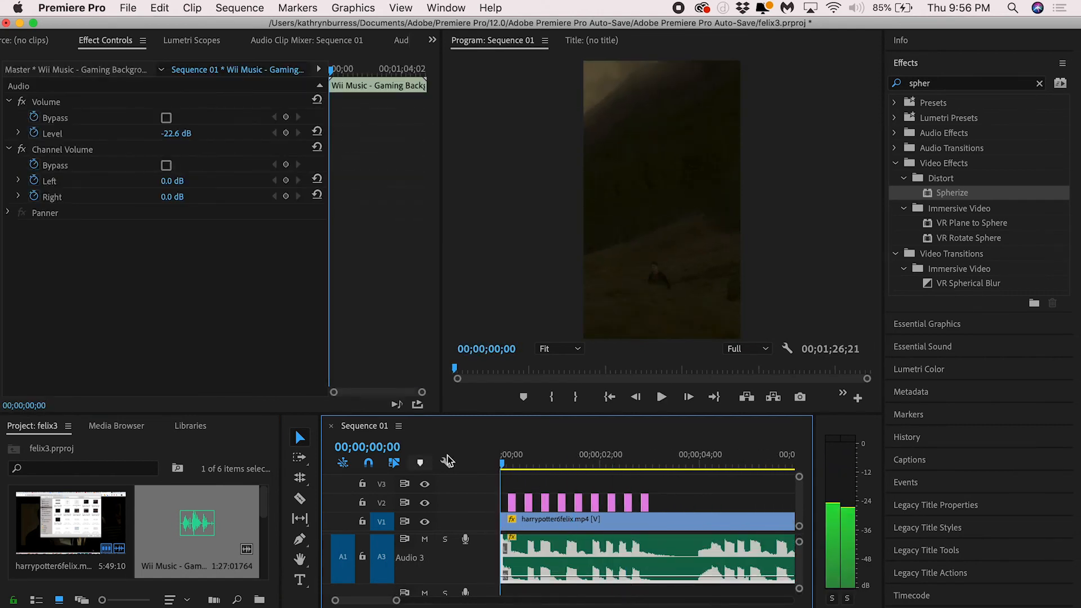
click(707, 486)
key(space)
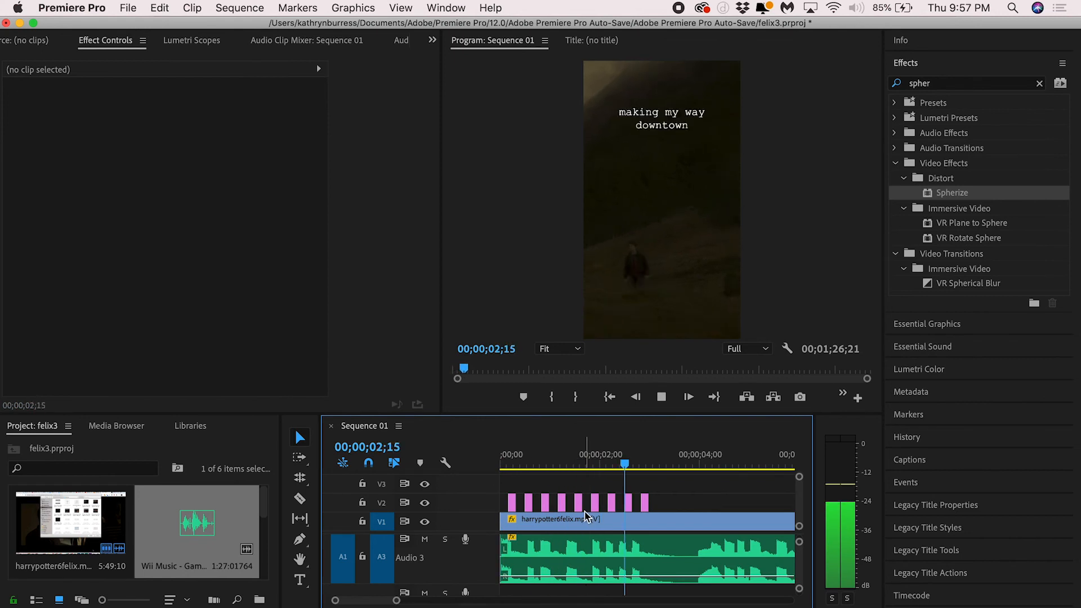
scroll(585, 515, right, 1)
key(space)
- Nudge the Wii Music clip three frames later and play the sequence through to about 00;00;31;08
scroll(602, 560, up, 5)
drag(587, 556, 606, 553)
scroll(608, 557, up, 3)
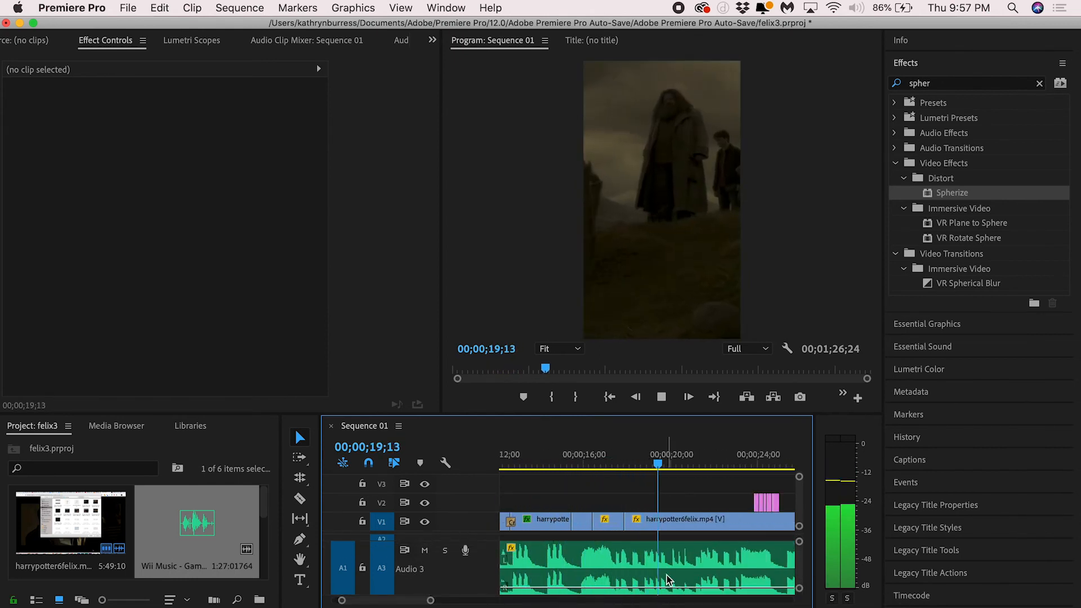
scroll(664, 501, right, 1)
click(750, 464)
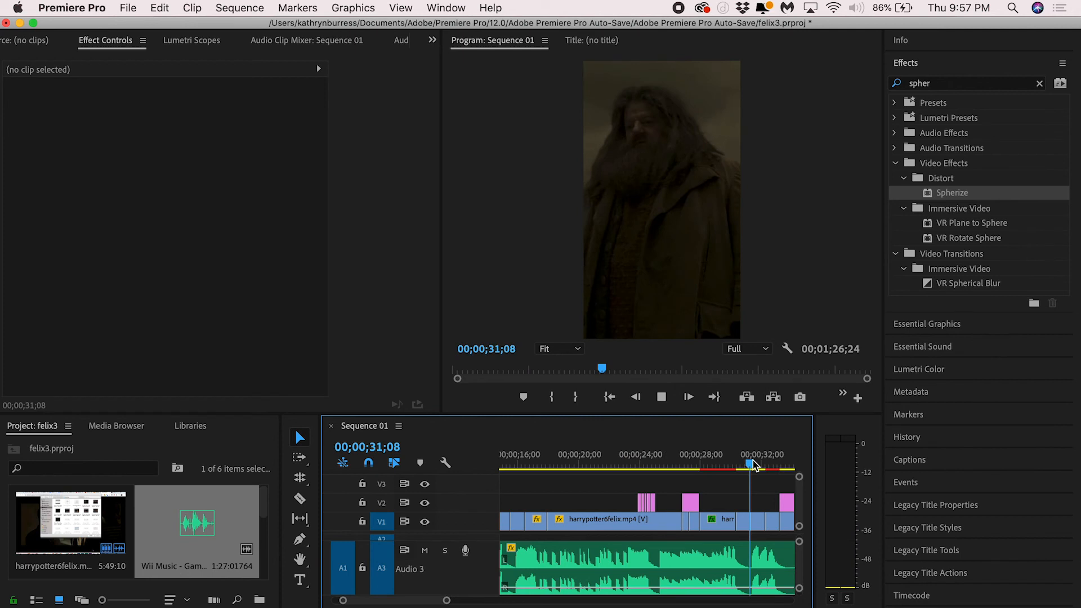
key(space)
- Split the Wii Music clip at about 00;00;34 and delete the portion before the cut
key(minus)
key(space)
key(c)
click(606, 558)
key(v)
click(579, 557)
key(Delete)
key(space)
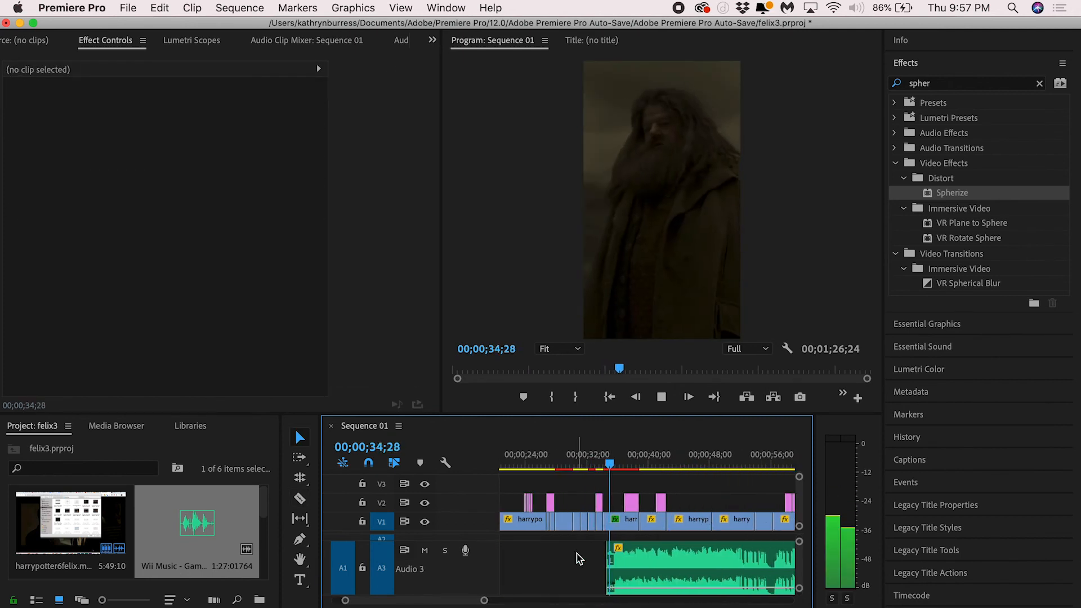
- Move the Wii Music clip to start at the video cut at 00;00;34;05 and lower its level to -28.6 dB
key(space)
click(597, 463)
key(space)
click(675, 563)
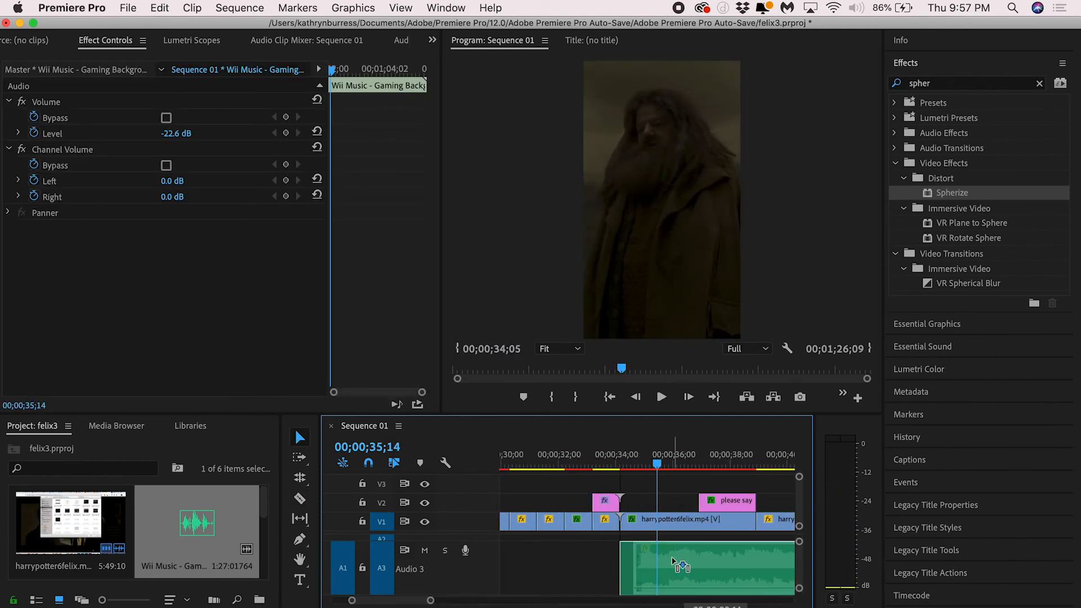
drag(680, 575, 680, 579)
- Cut the Wii Music clip where the video ends at 00;00;59;25 and delete the excess audio
key(minus)
key(minus)
scroll(726, 579, right, 4)
key(c)
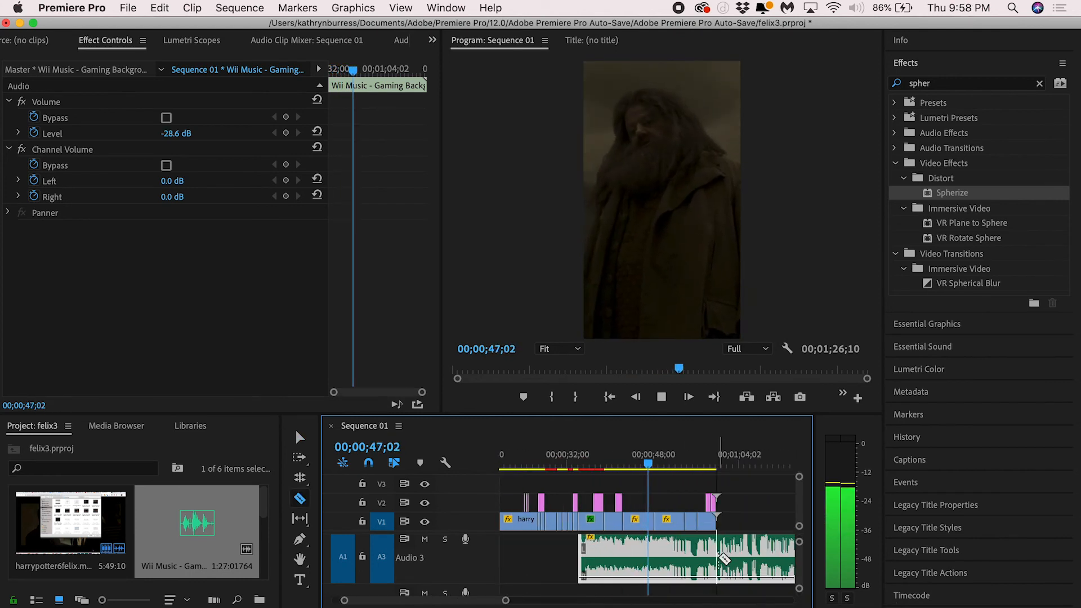
click(718, 556)
key(v)
click(728, 558)
key(Delete)
- Play back the music over the closing scenes and where it enters after the "azkaban" title
key(equal)
key(equal)
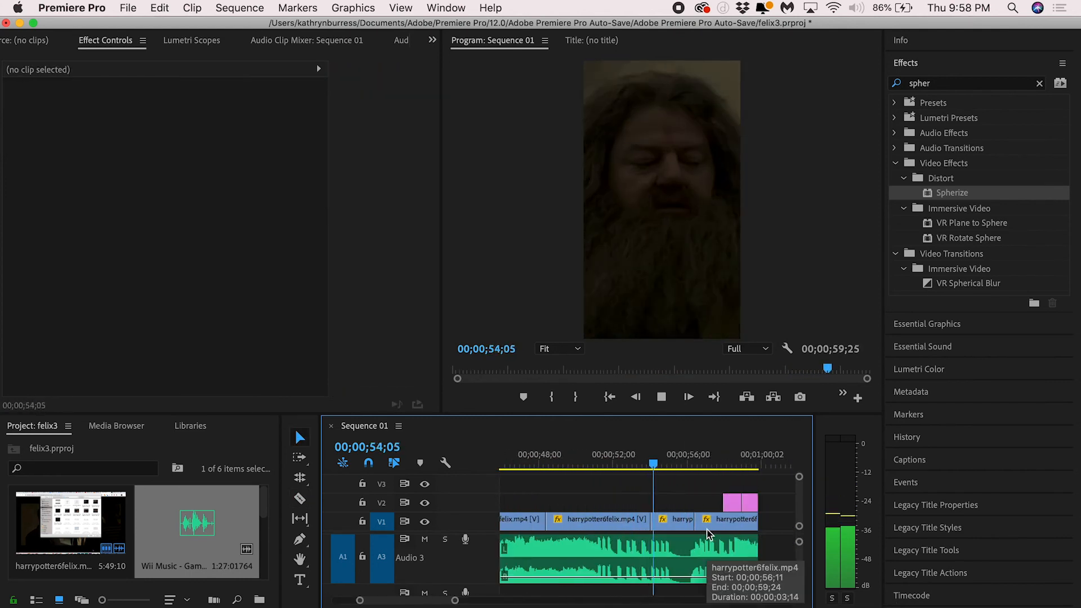
key(minus)
key(minus)
click(599, 454)
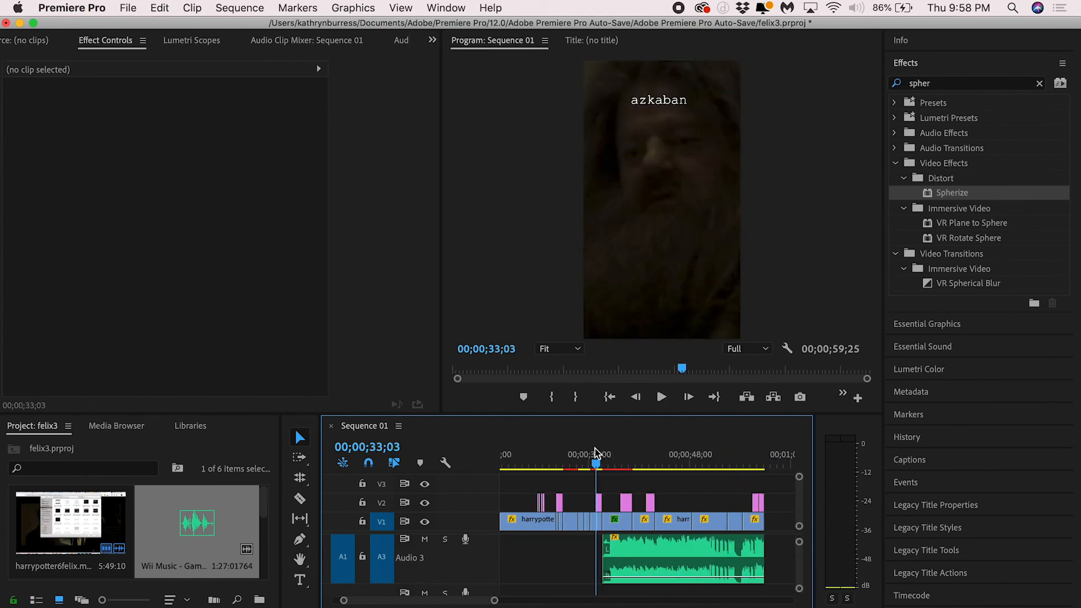
key(equal)
key(equal)
key(space)
key(minus)
key(space)
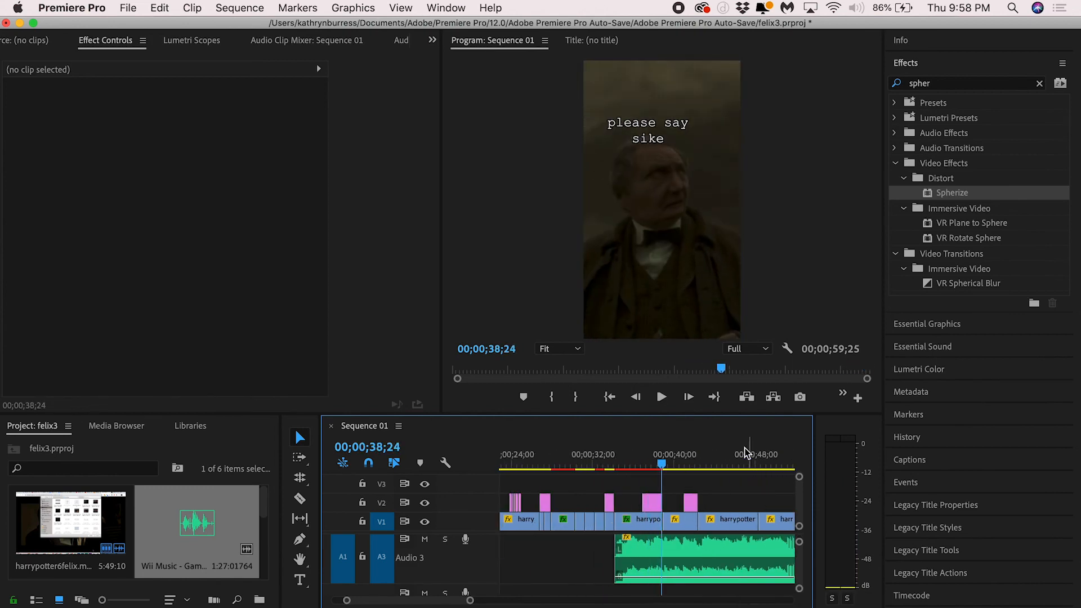
- Export the sequence to the Documents folder as FELIX3.mp4 in H.264 with the Match Source - High bitrate preset
click(129, 7)
click(394, 395)
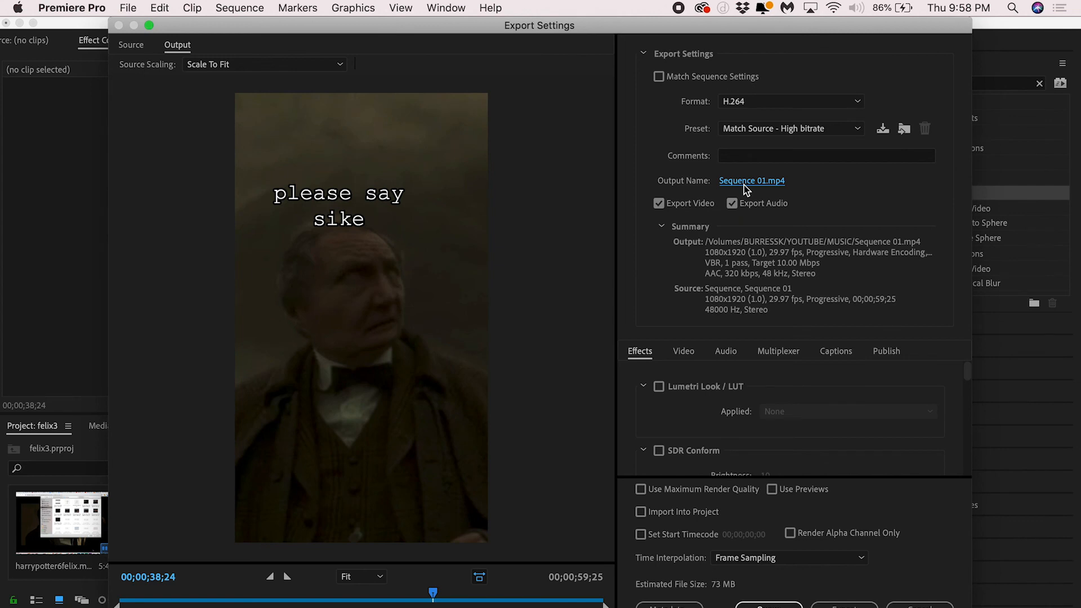
click(744, 185)
text(FELIX3)
click(197, 242)
click(770, 406)
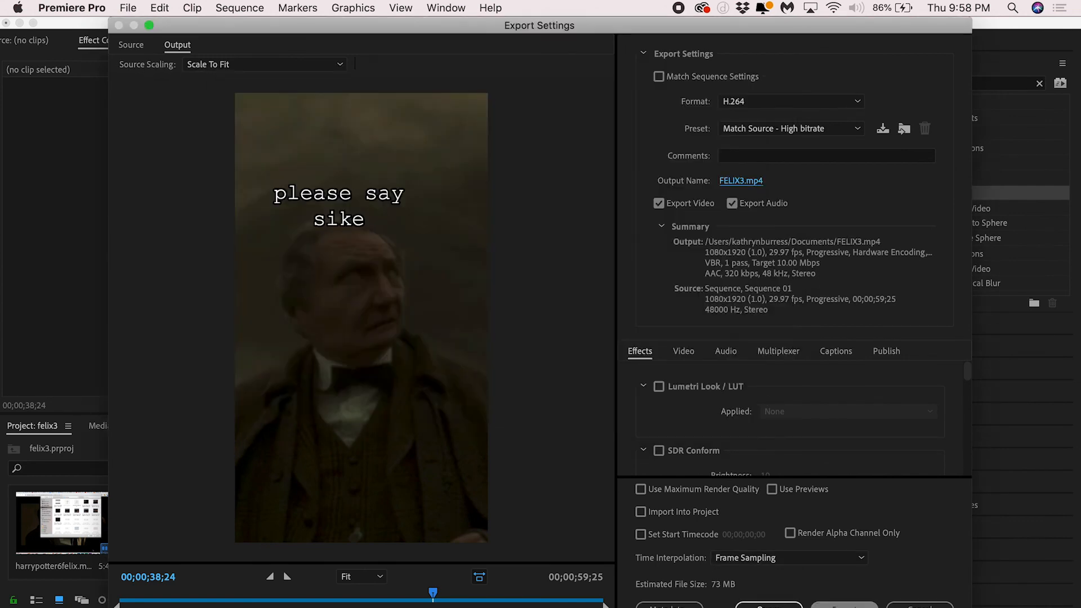
click(851, 606)
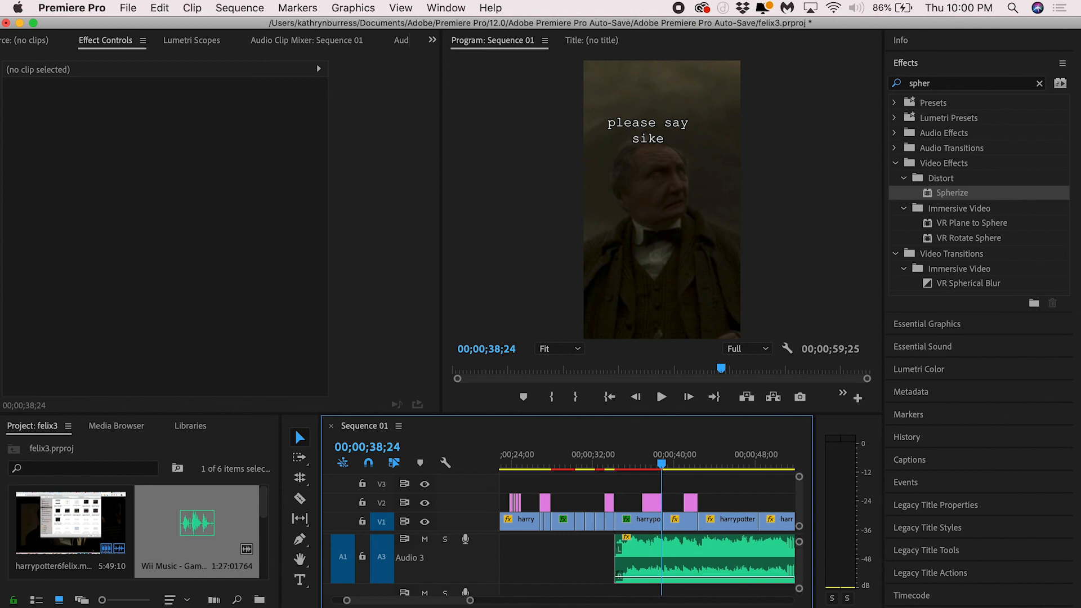
- Quit the video editor and answer its closing prompt
key(super+q)
click(594, 344)
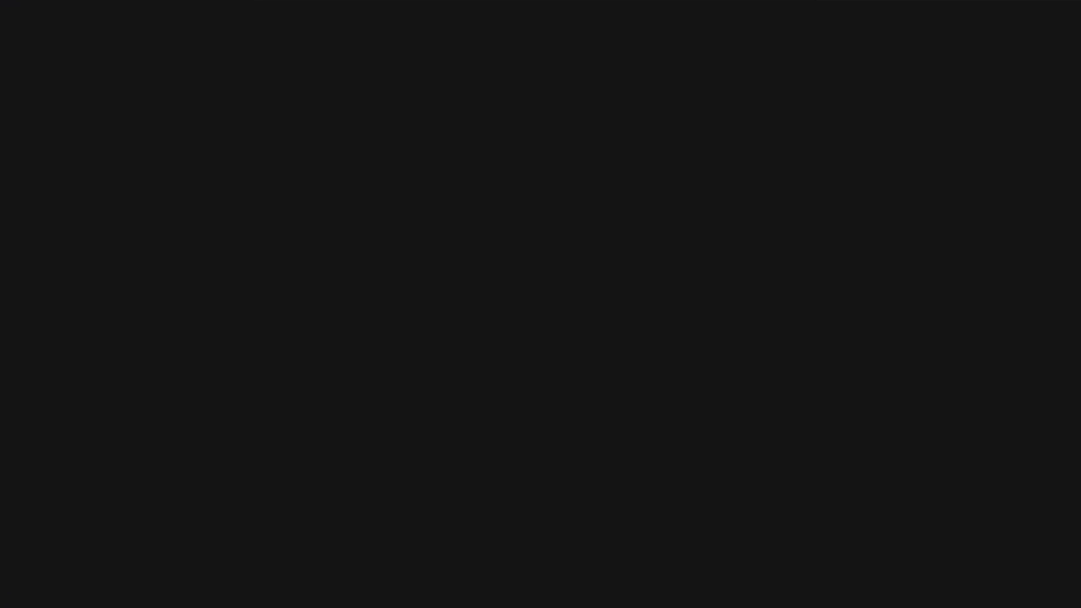